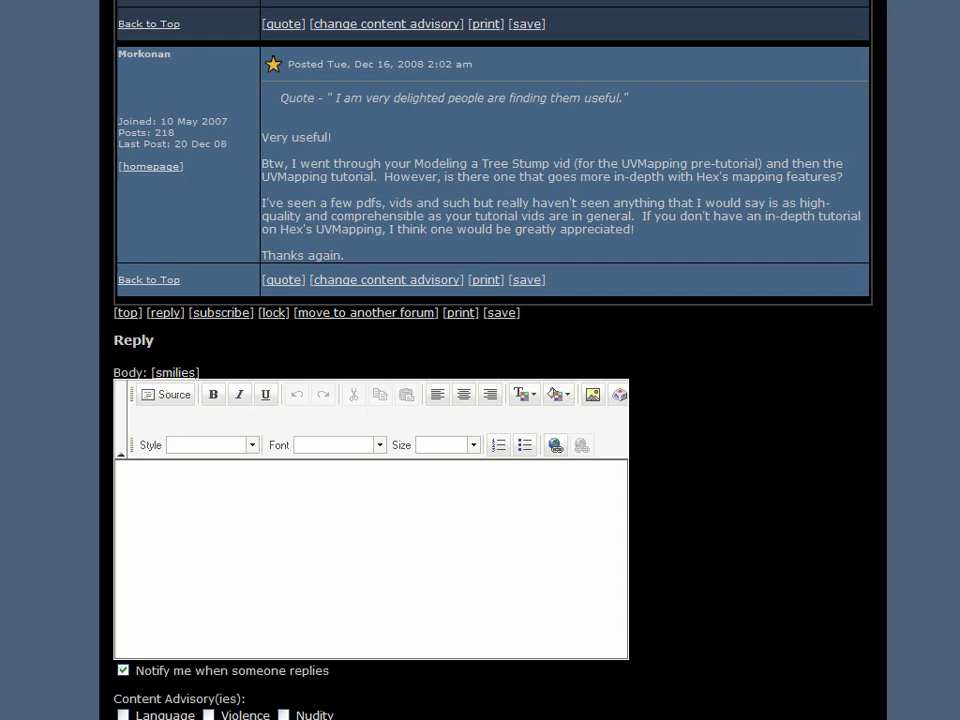
Close the Internet Explorer window and confirm closing all of its forum tabs.
key(alt+F4)
click(433, 370)
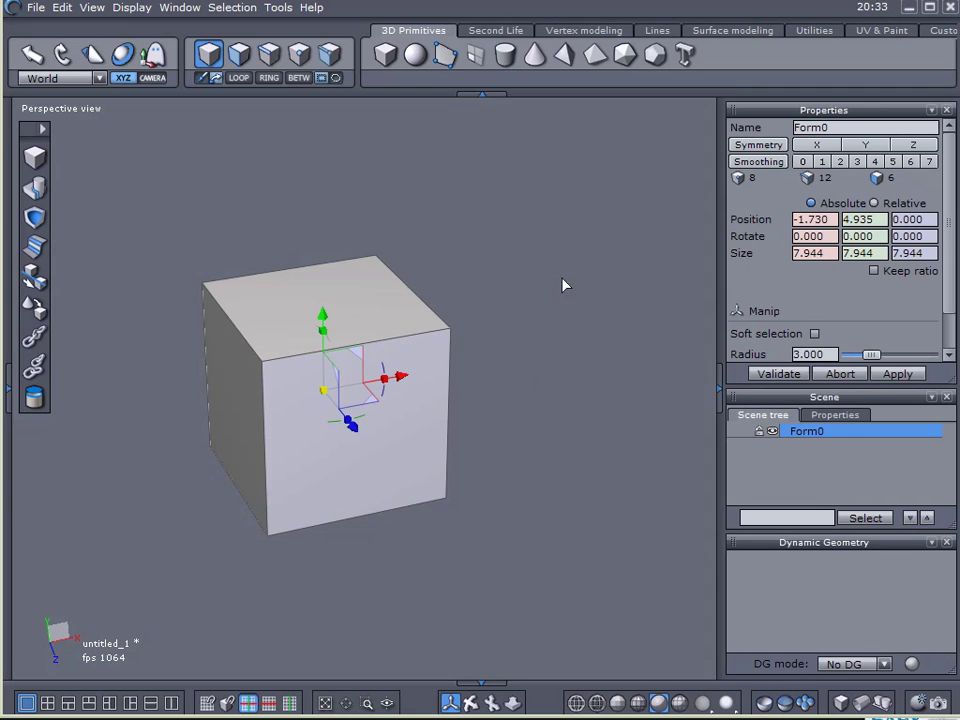
Duplicate the cube with Ctrl+D and hide the new copy.
right_drag(505, 333, 556, 250)
scroll(486, 261, up, 2)
middle_drag(556, 250, 589, 233)
key(ctrl+d)
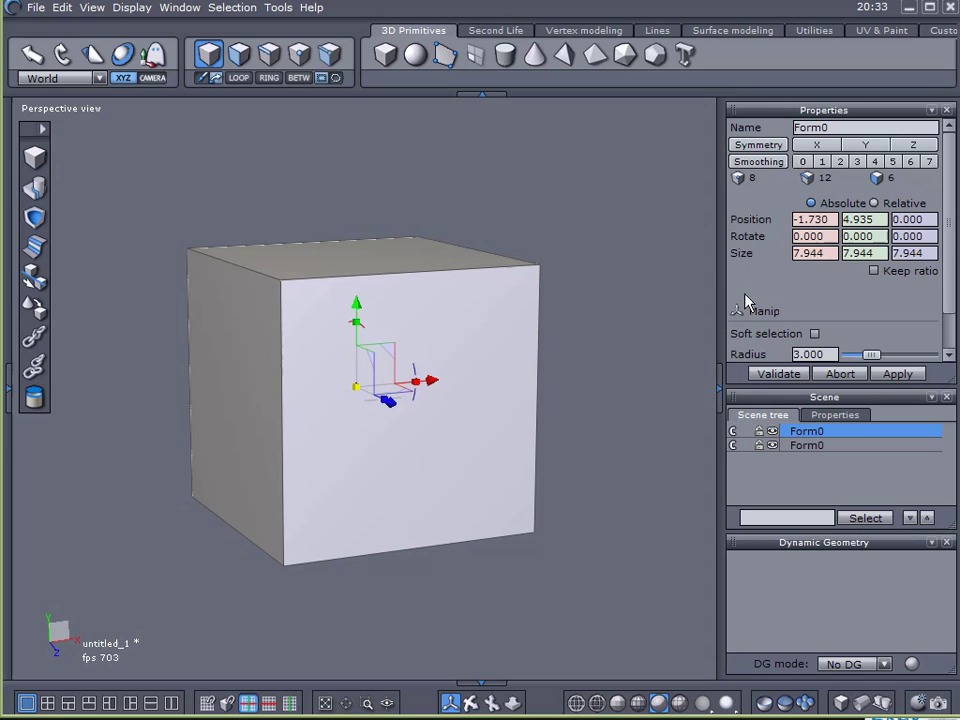
click(776, 445)
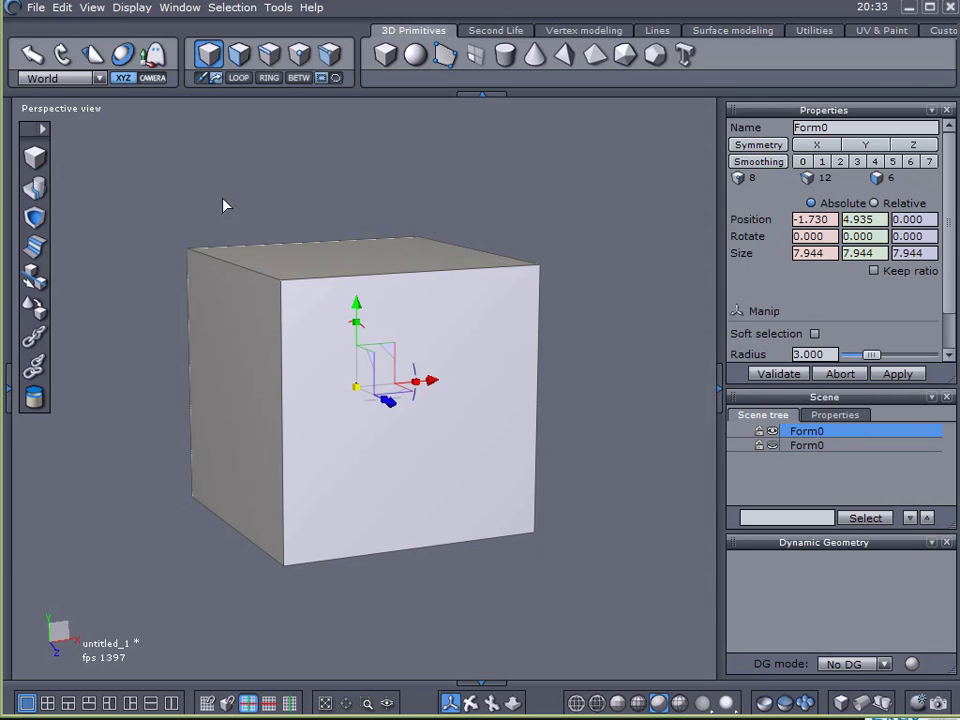
From a straight front view, duplicate the cube again to make a third Form0.
middle_drag(532, 345, 792, 470)
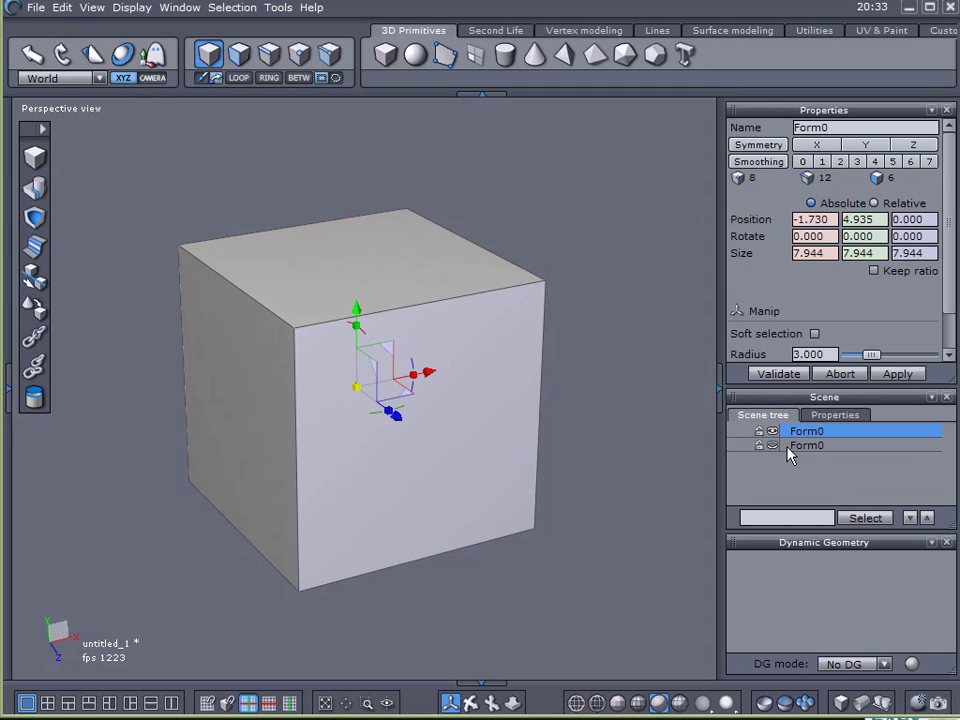
mouse_move(570, 441)
middle_down()
mouse_move(555, 435)
mouse_move(572, 431)
mouse_move(574, 419)
middle_up()
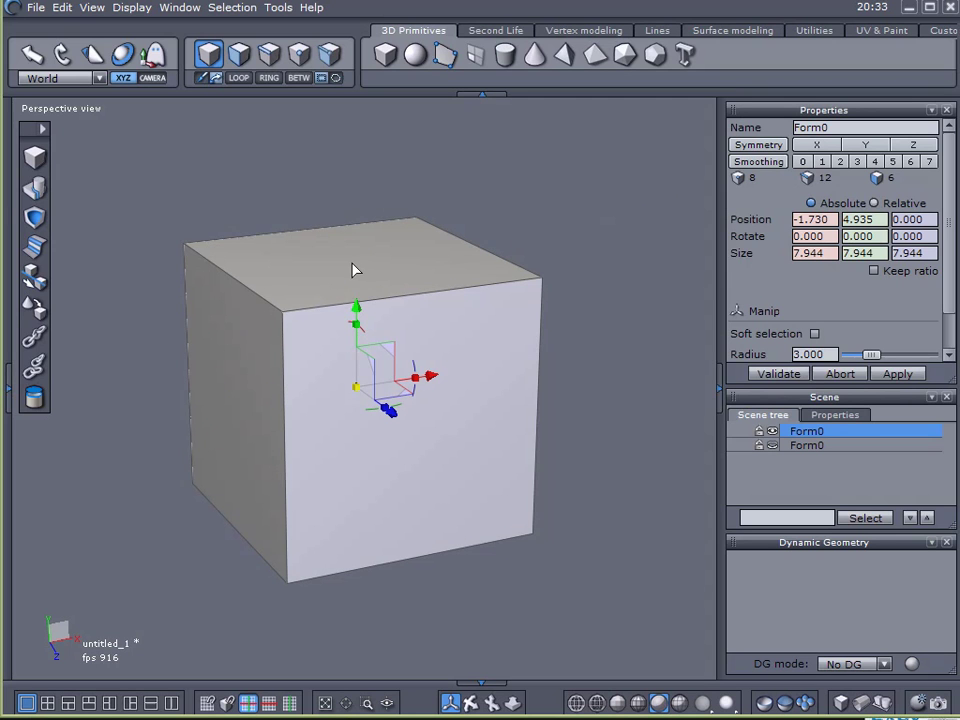
mouse_move(352, 270)
middle_down()
mouse_move(255, 223)
mouse_move(291, 272)
mouse_move(336, 246)
mouse_move(342, 252)
middle_up()
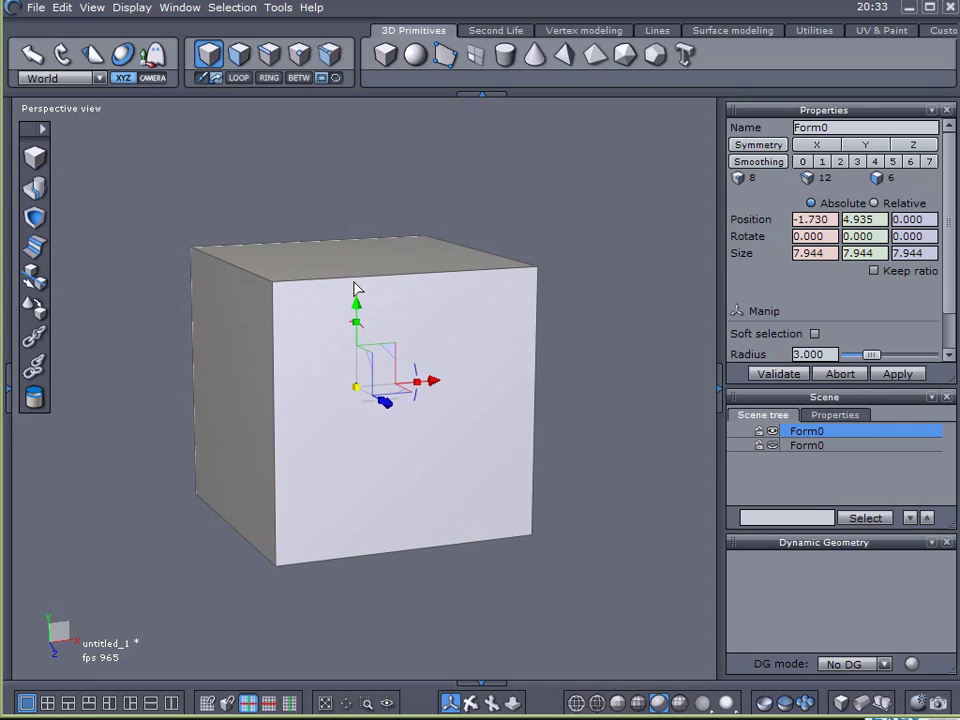
key(ctrl+d)
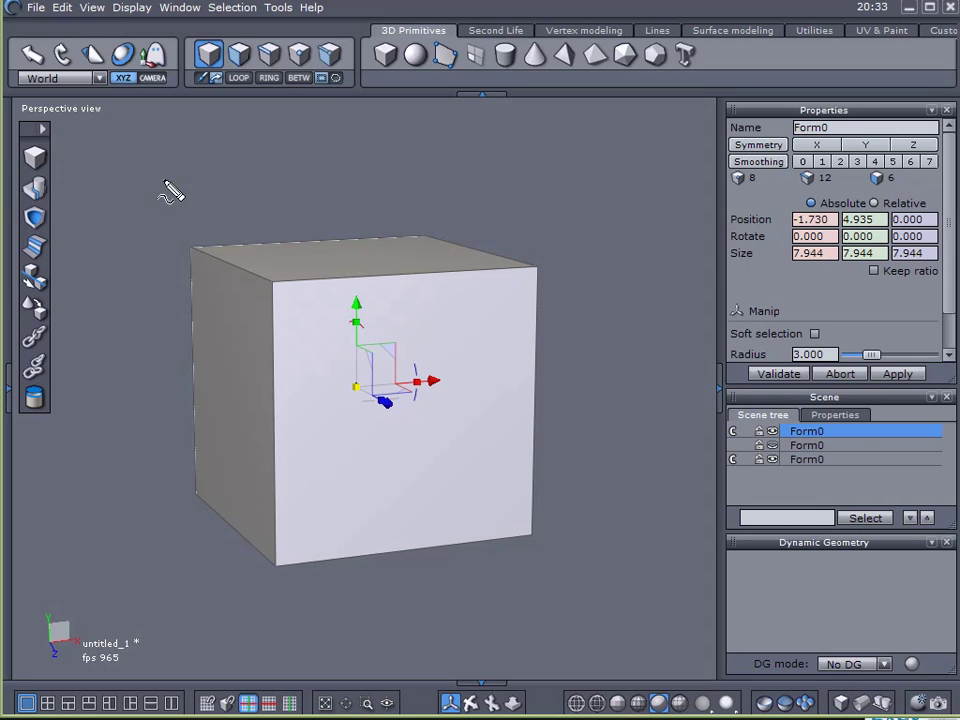
mouse_move(229, 150)
mouse_down()
mouse_move(246, 166)
mouse_move(236, 198)
mouse_up()
mouse_move(297, 182)
mouse_down()
mouse_move(301, 152)
mouse_move(288, 142)
mouse_move(300, 178)
mouse_move(294, 210)
mouse_move(302, 192)
mouse_up()
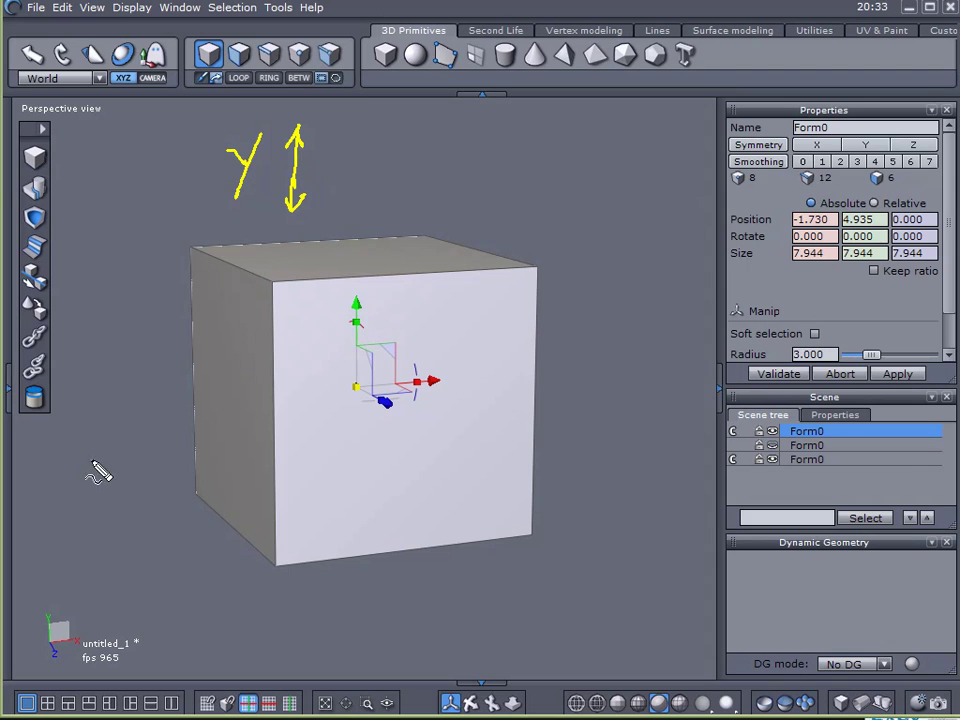
mouse_move(104, 516)
mouse_down()
mouse_move(140, 536)
mouse_move(122, 545)
mouse_move(229, 573)
mouse_move(367, 572)
mouse_move(340, 565)
mouse_move(370, 571)
mouse_up()
drag(336, 561, 342, 580)
mouse_move(184, 562)
mouse_down()
mouse_move(162, 574)
mouse_move(186, 588)
mouse_up()
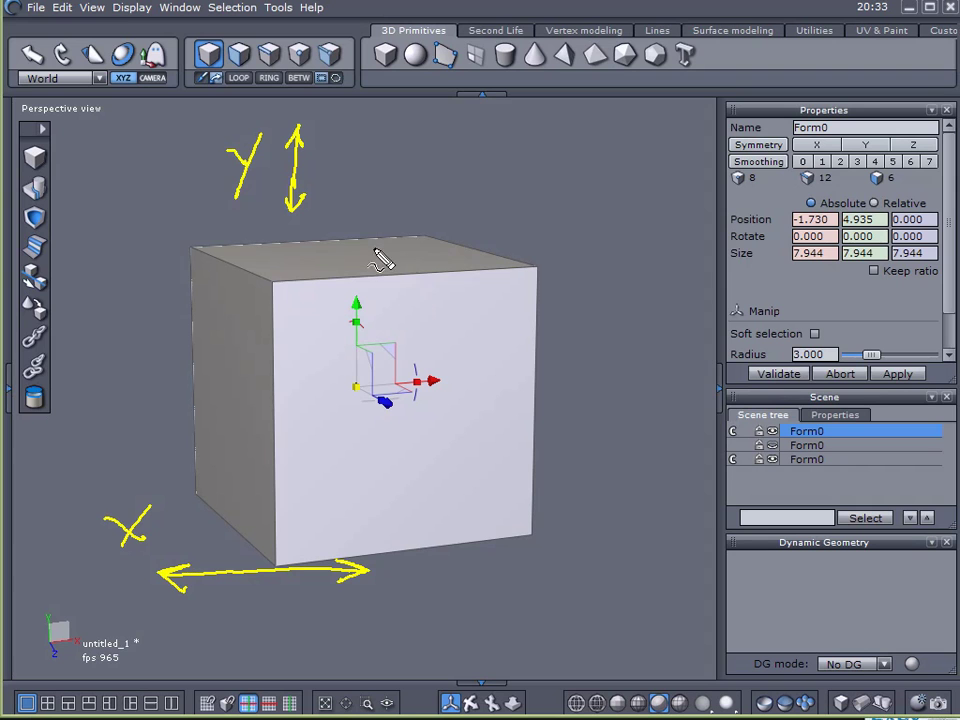
mouse_move(380, 255)
mouse_down()
mouse_move(374, 291)
mouse_move(410, 289)
mouse_up()
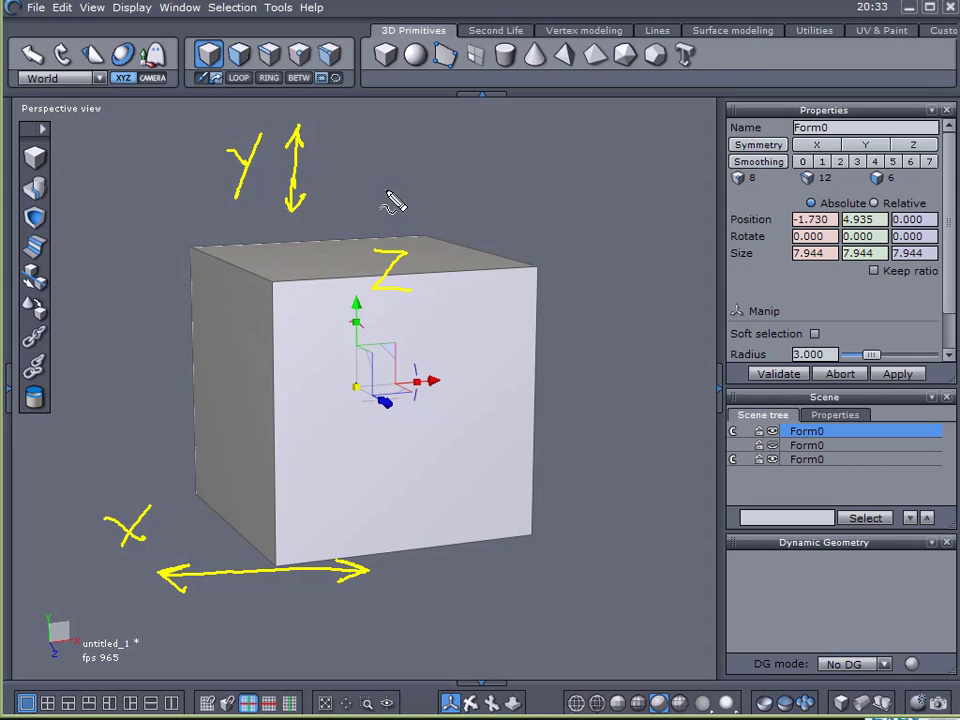
mouse_move(385, 188)
mouse_down()
mouse_move(485, 330)
mouse_move(576, 500)
mouse_up()
drag(386, 210, 386, 188)
drag(386, 188, 407, 198)
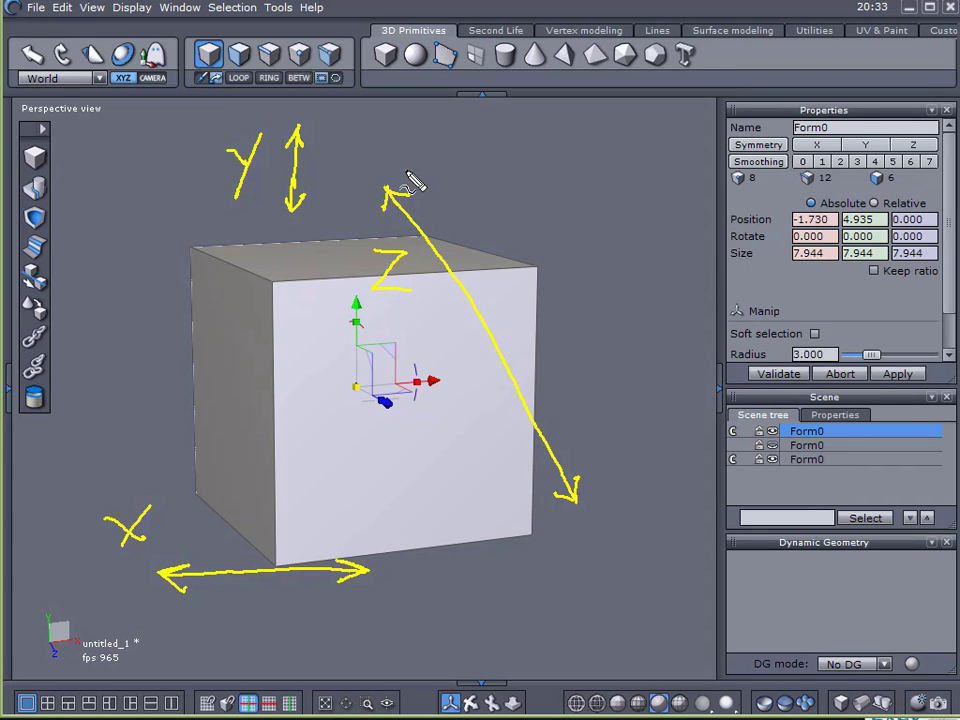
key(Escape)
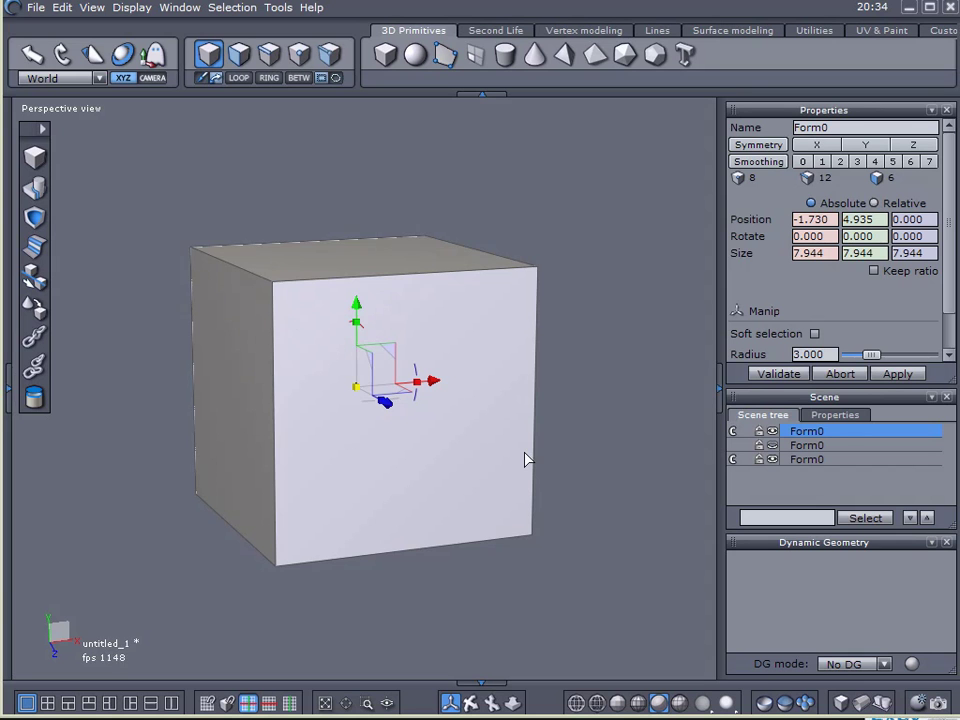
Select the third Form0 copy in the Scene tree and delete it.
right_drag(525, 456, 445, 461)
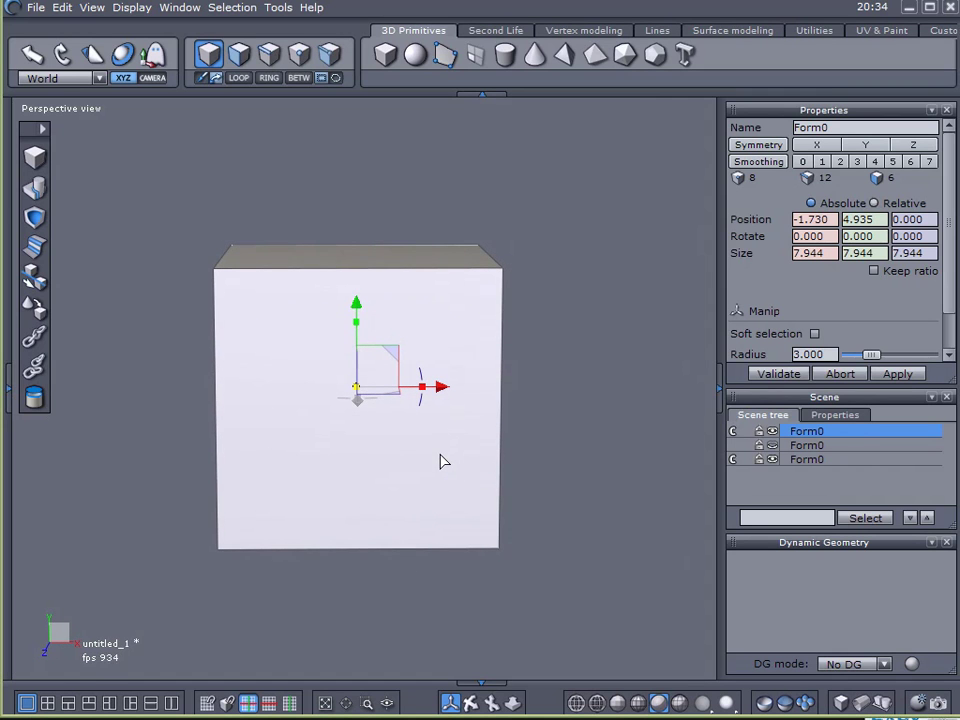
middle_drag(439, 461, 462, 469)
right_drag(462, 469, 542, 516)
middle_drag(542, 516, 525, 508)
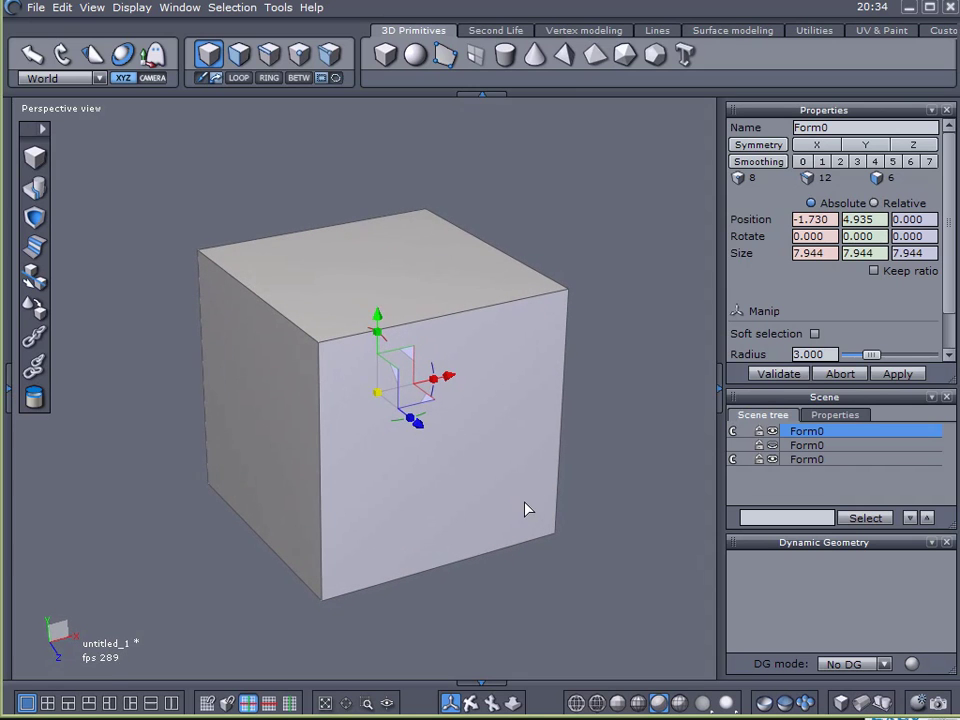
click(785, 464)
key(Delete)
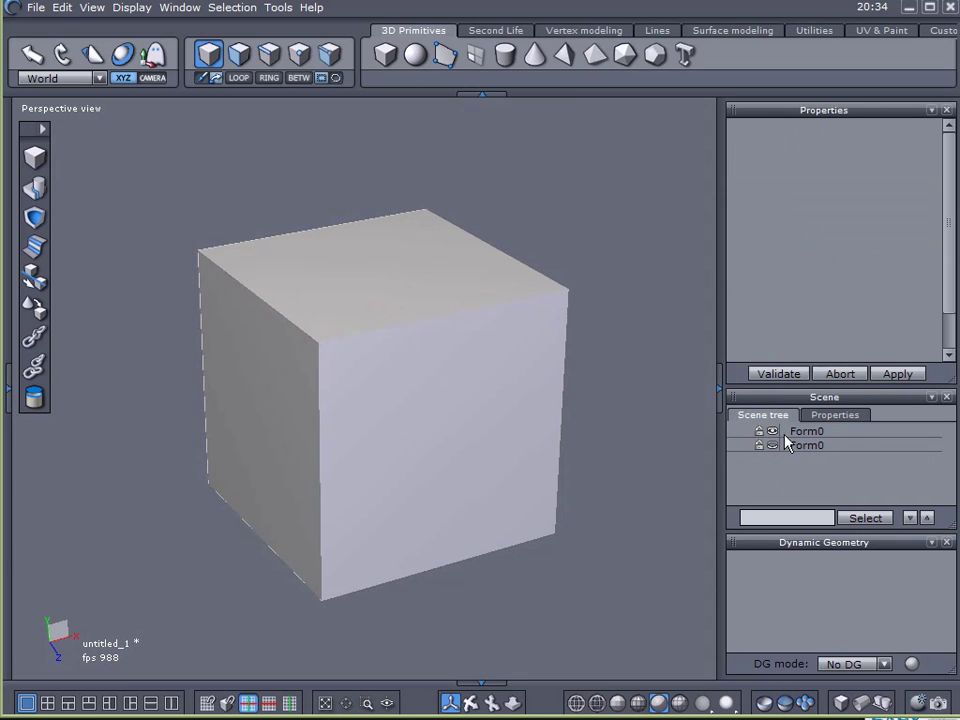
Reselect the original Form0 cube and orbit the view around it.
click(785, 433)
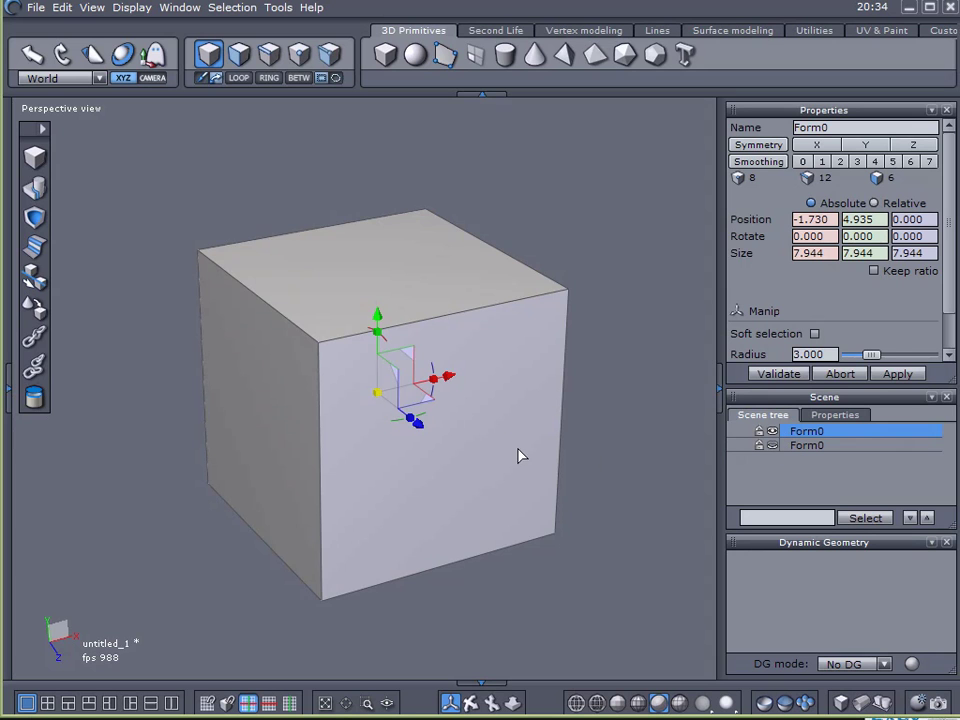
middle_drag(519, 456, 489, 413)
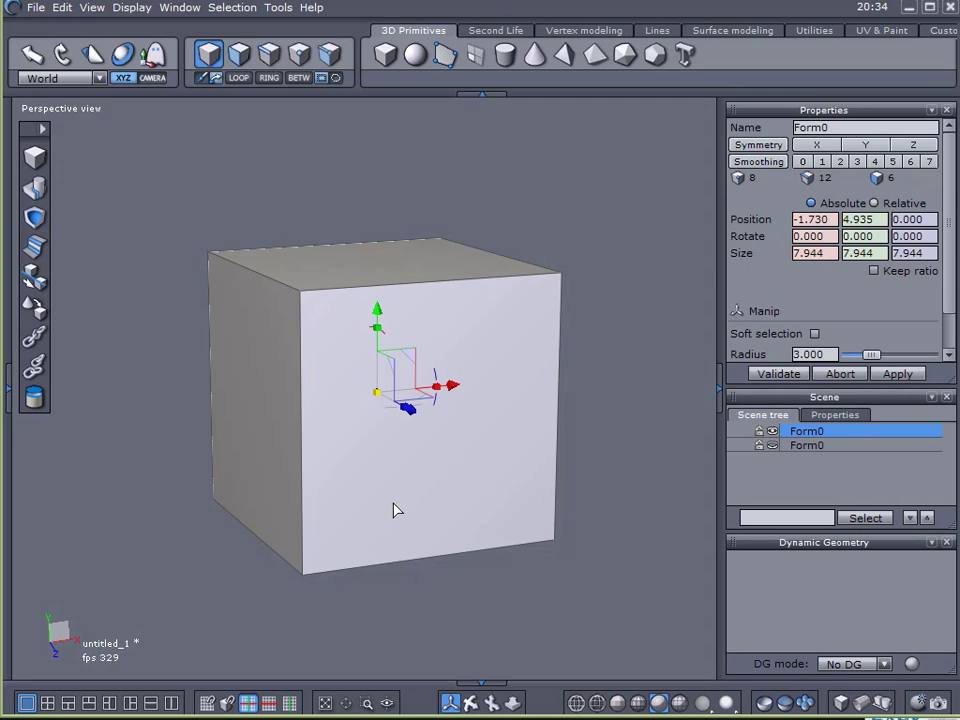
middle_drag(394, 510, 399, 516)
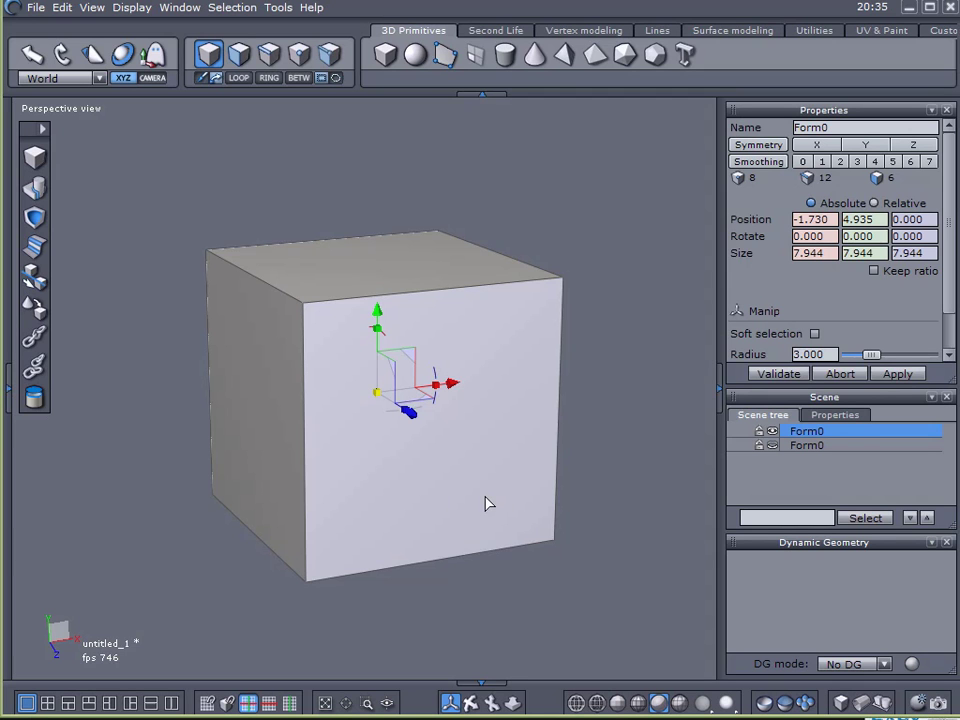
middle_drag(489, 504, 542, 499)
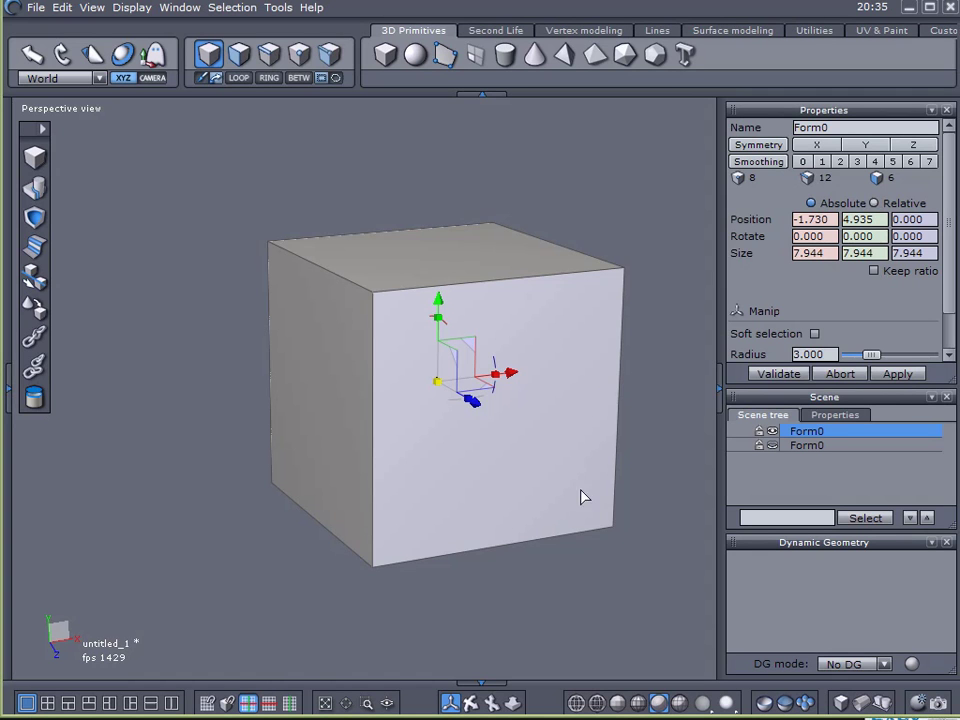
middle_drag(574, 476, 536, 474)
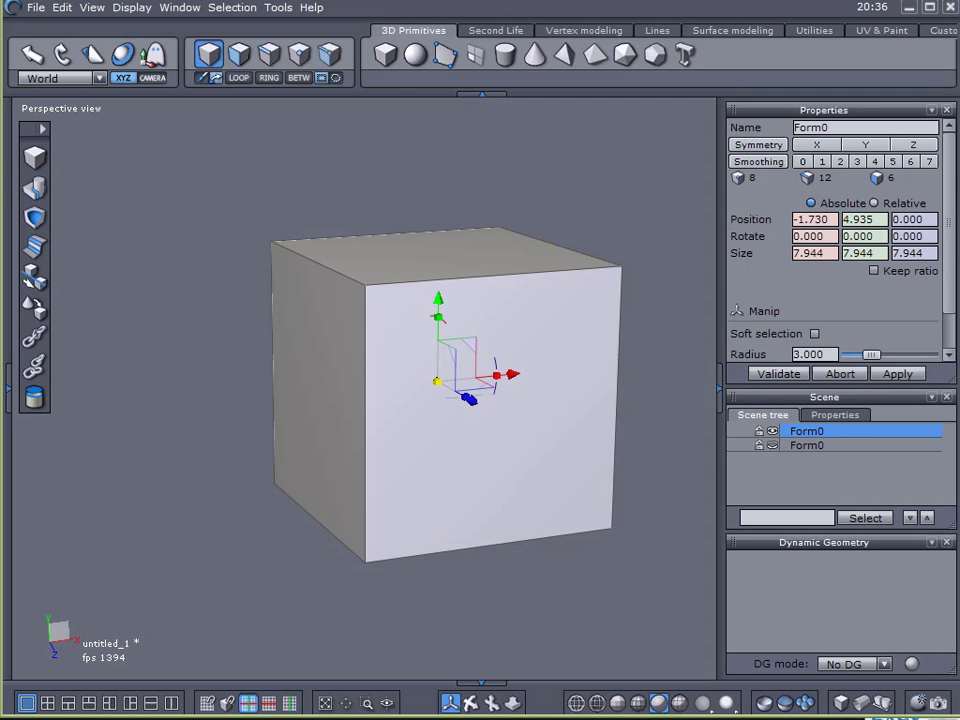
In face selection mode, pick the cube's top face and add its left face.
click(239, 54)
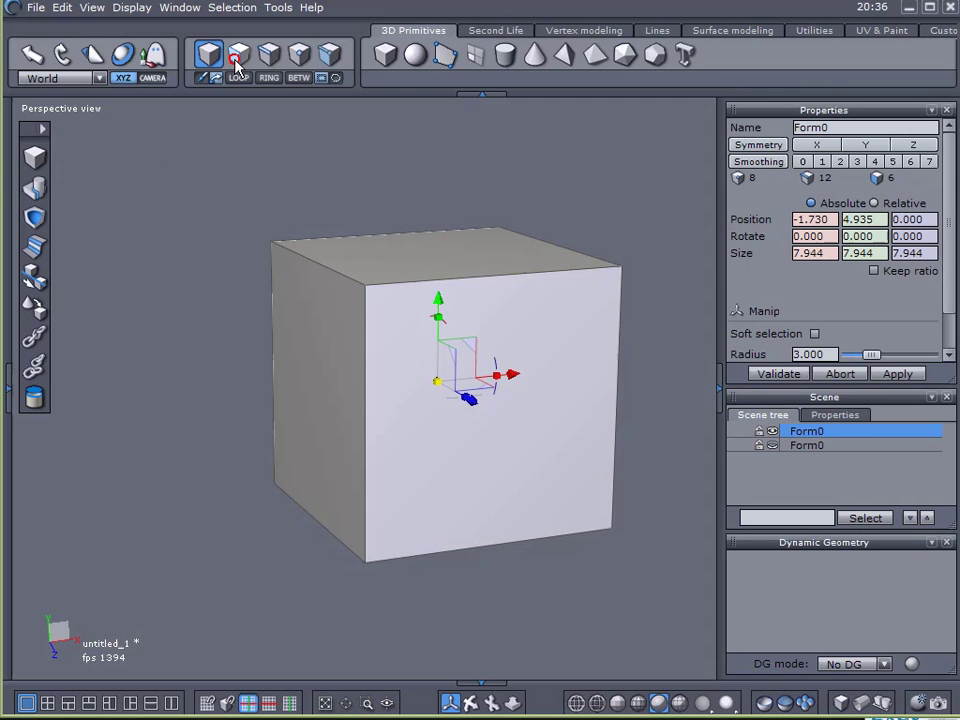
right_drag(253, 178, 314, 215)
click(388, 259)
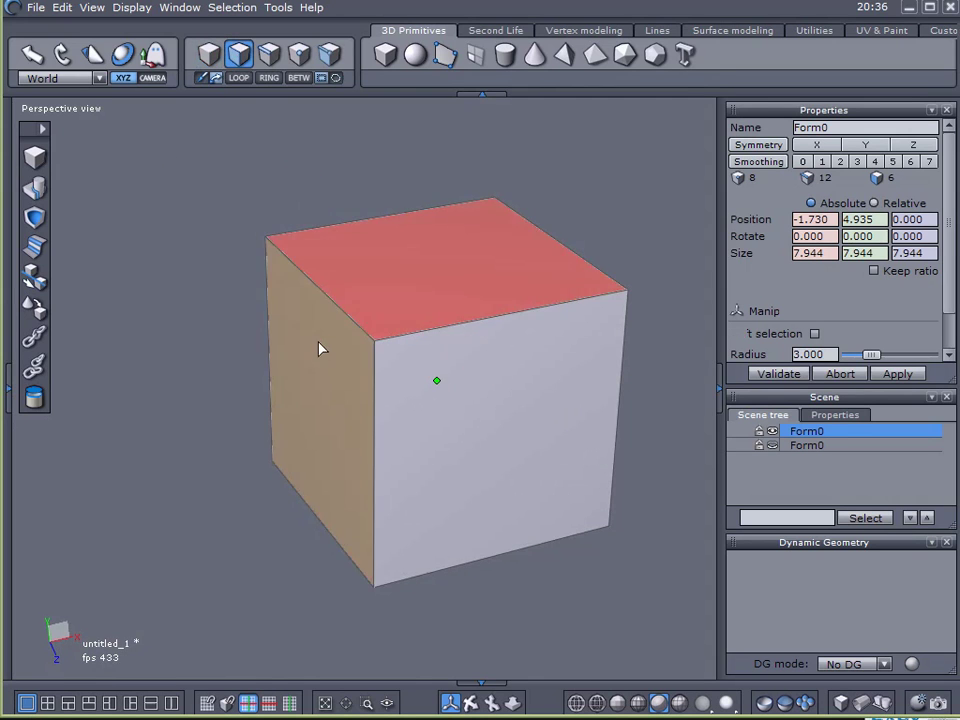
shift+click(294, 386)
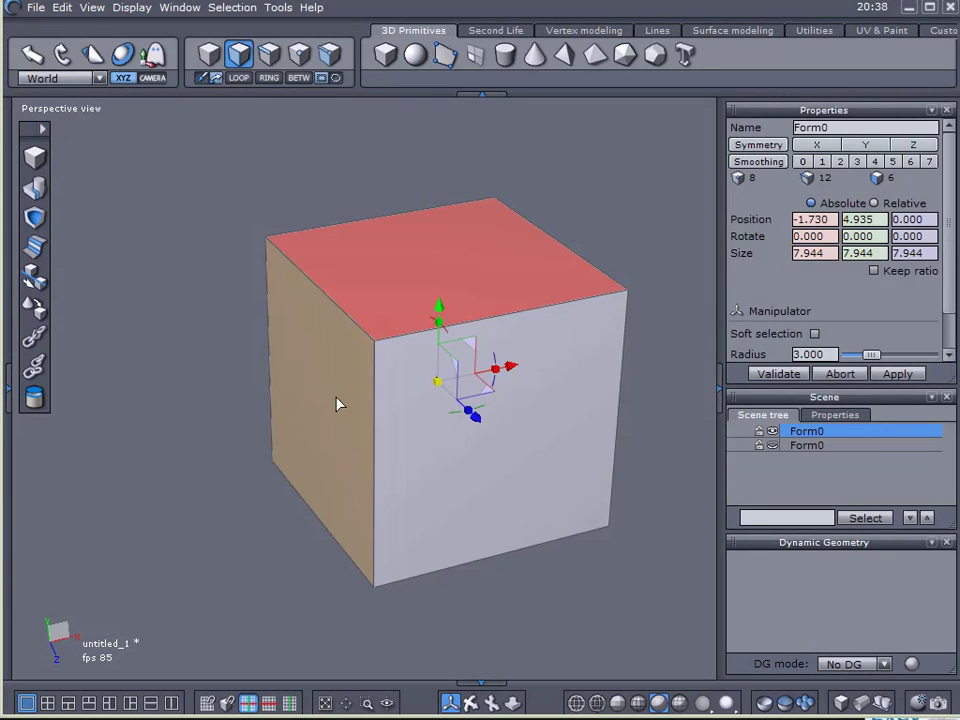
In Vertex modeling, select the cube's top face and detach it with Dissociate.
click(337, 404)
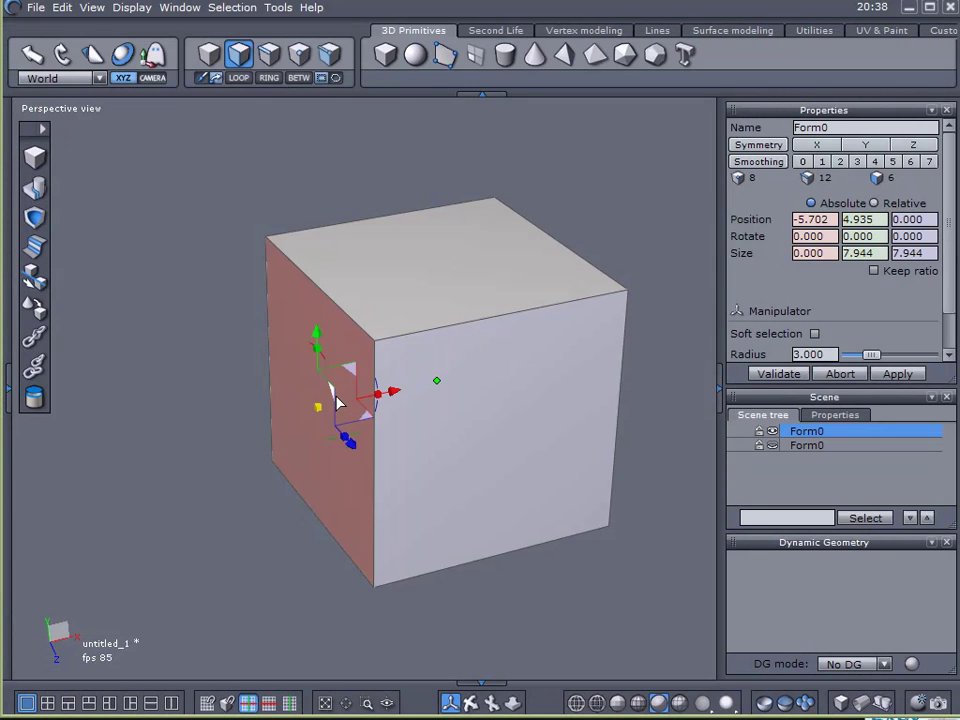
shift+click(408, 265)
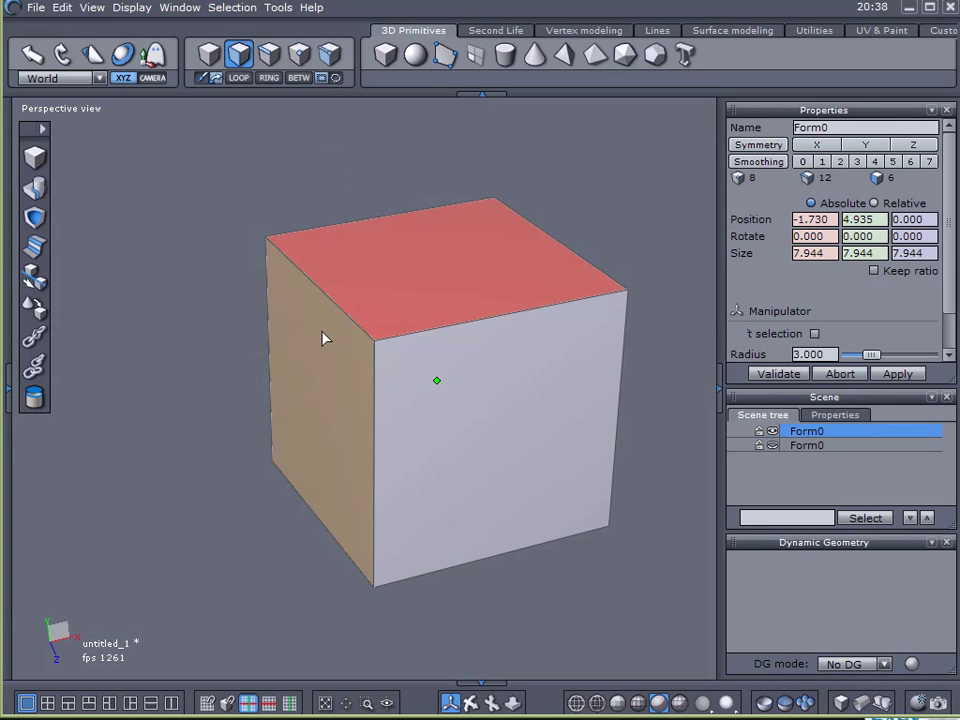
scroll(339, 386, up, 3)
scroll(339, 386, down, 2)
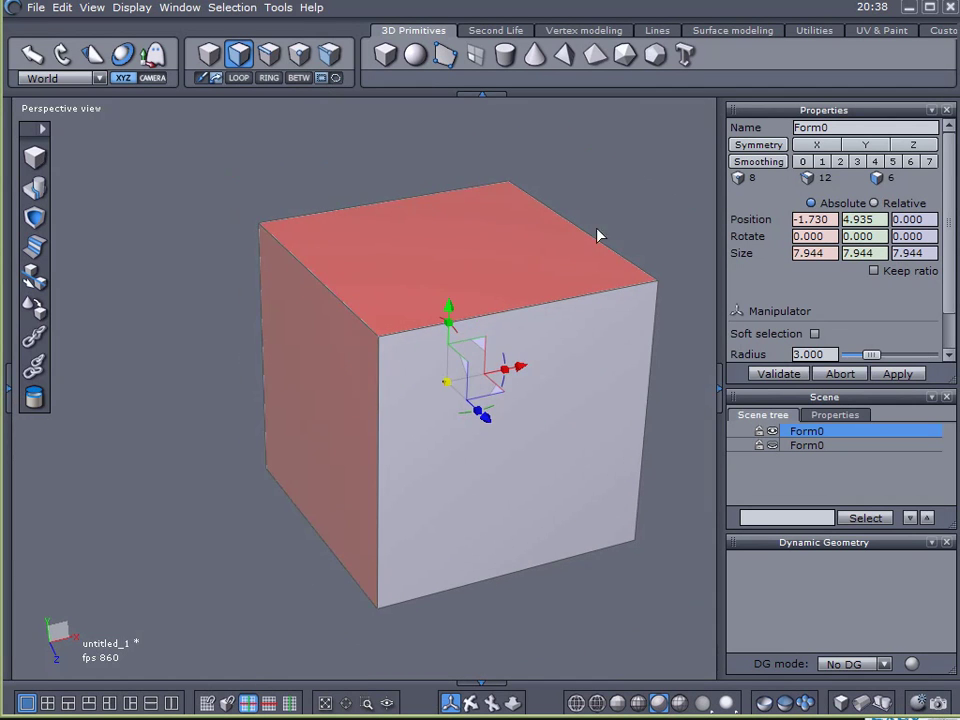
scroll(651, 166, down, 2)
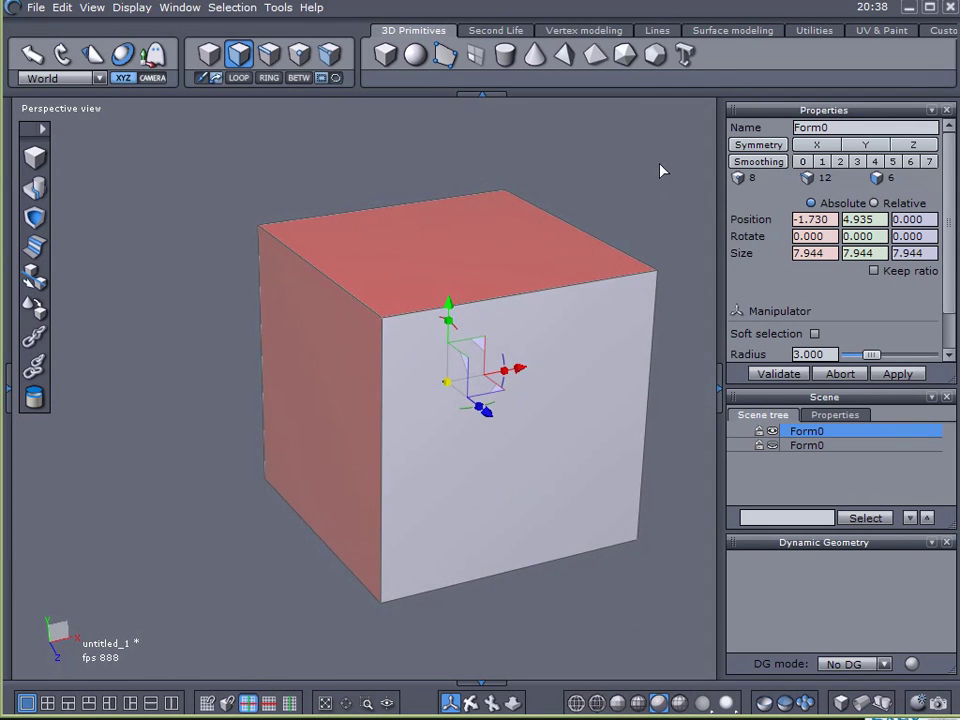
scroll(641, 166, up, 2)
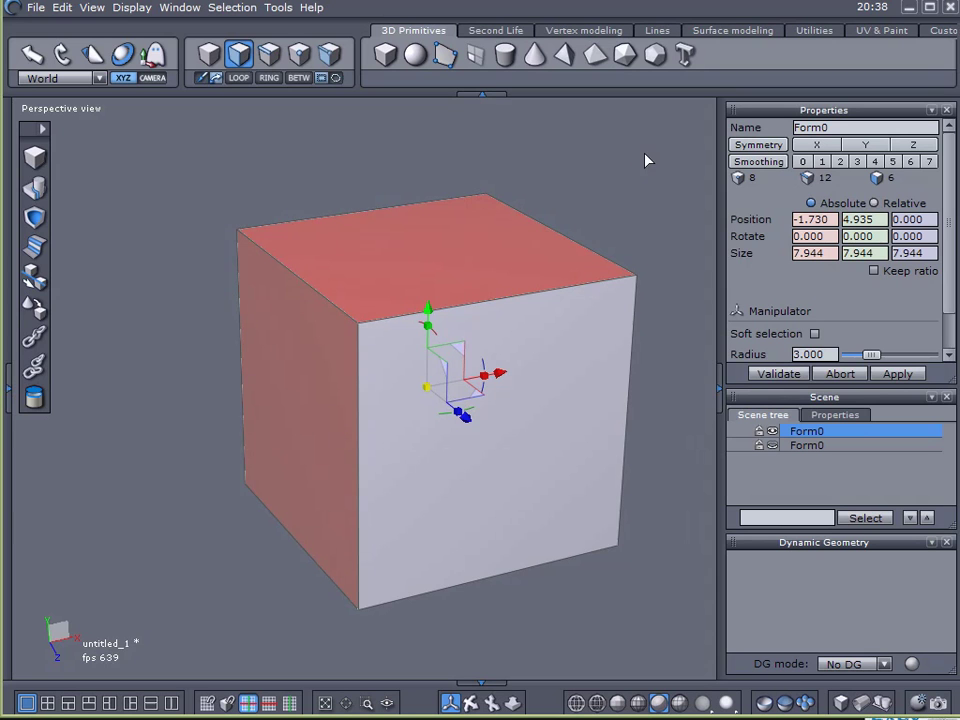
click(561, 30)
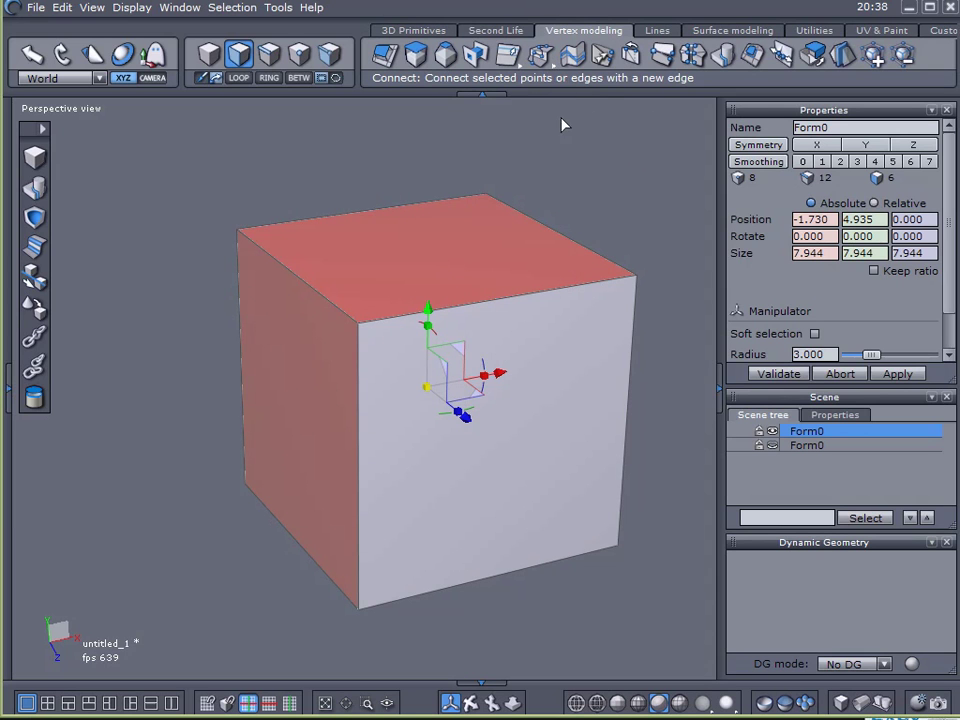
shift+click(409, 235)
click(578, 48)
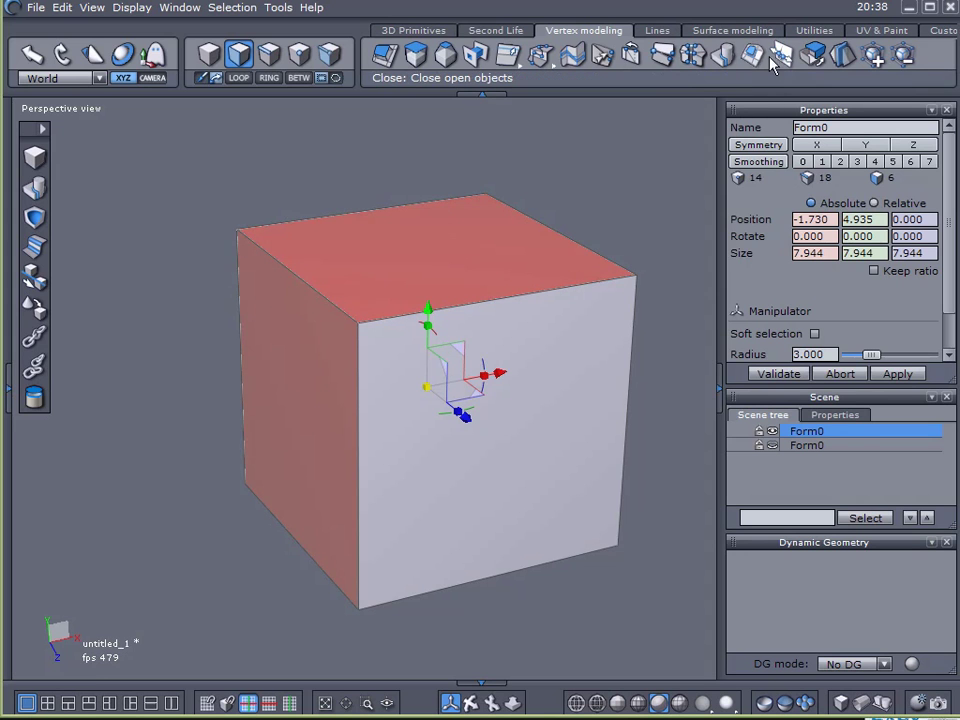
Pivot the top face on its lower-left corner vertex and swing it flat onto the floor.
right_click(261, 258)
click(215, 144)
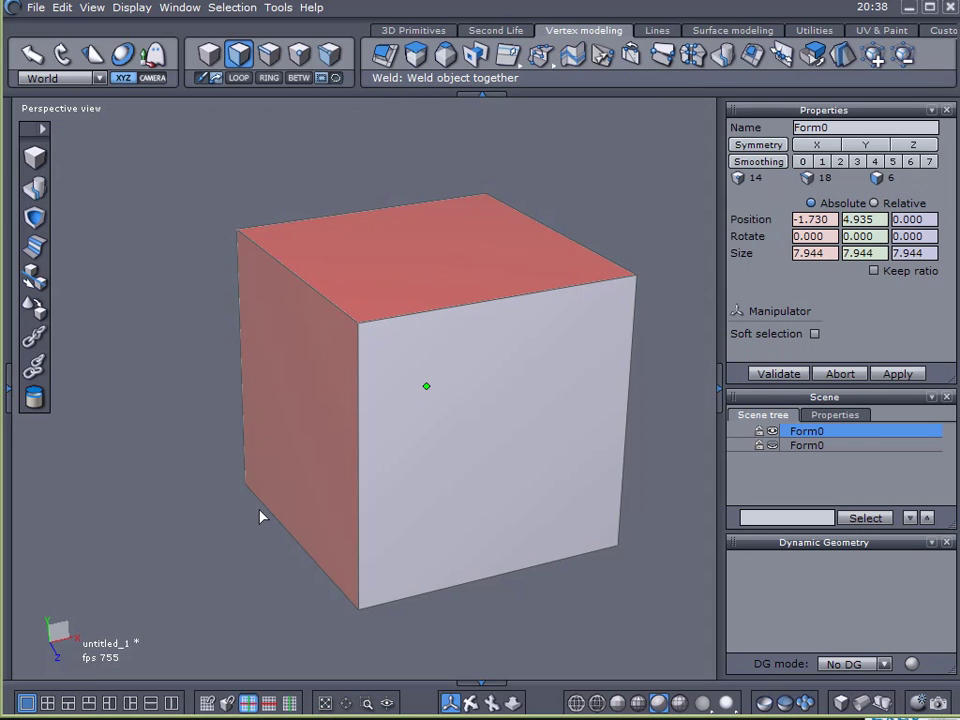
click(247, 486)
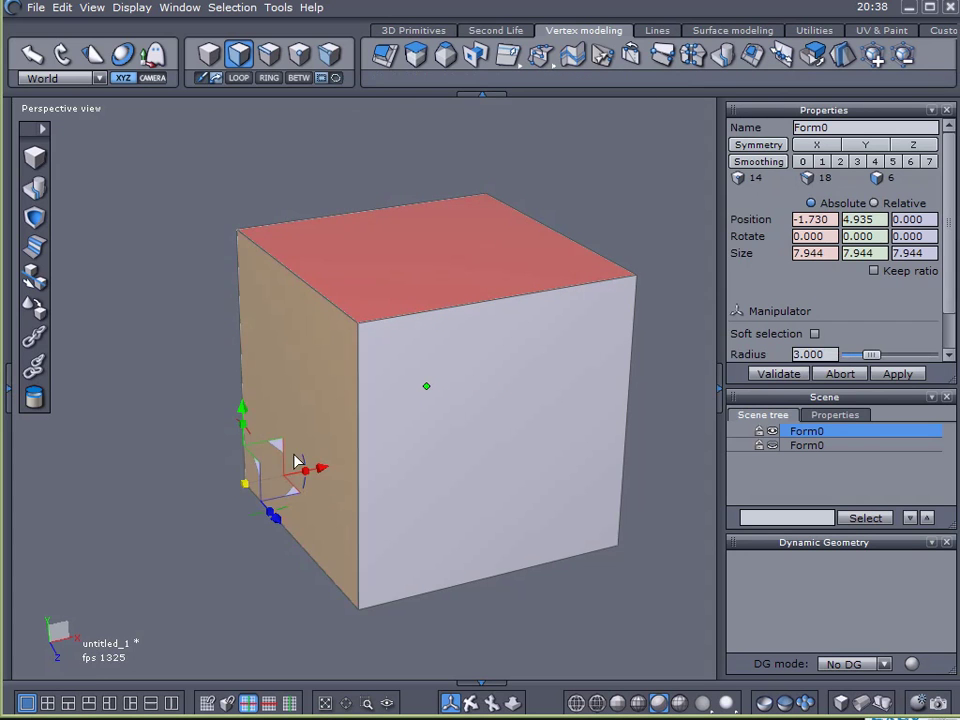
drag(306, 463, 231, 446)
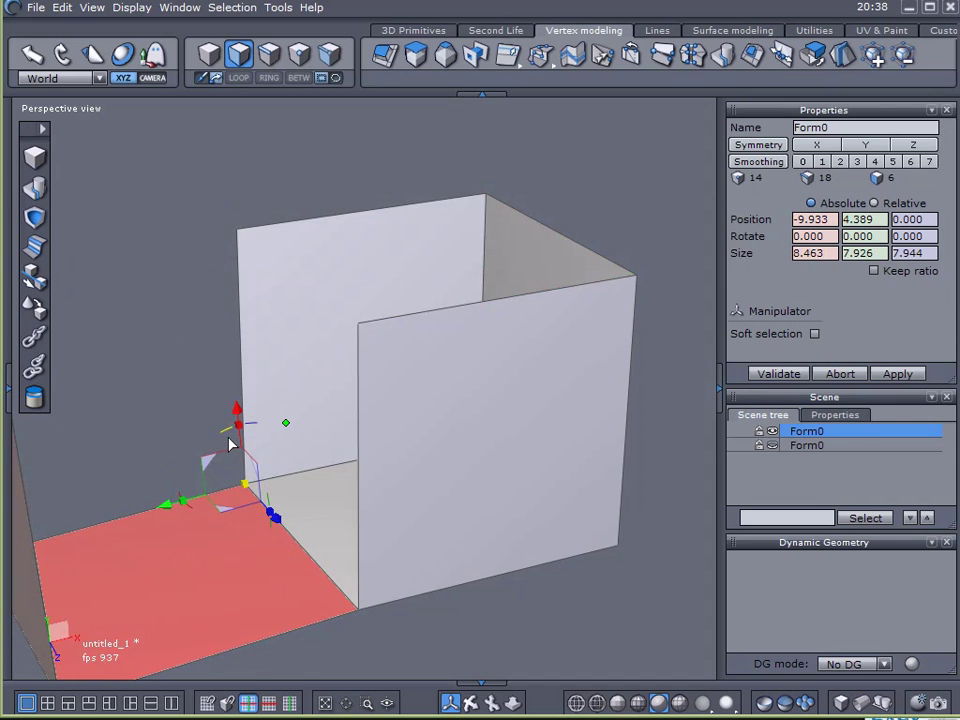
Detach the left wall, set its pivot at the base, and rotate it flat.
middle_drag(381, 391, 510, 304)
click(388, 161)
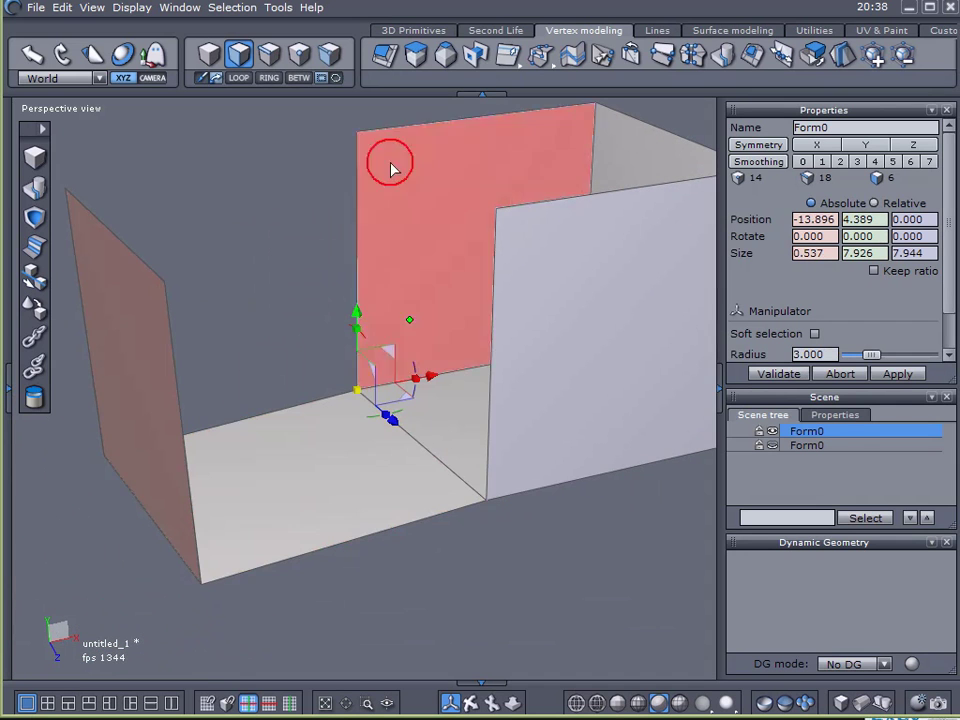
click(760, 52)
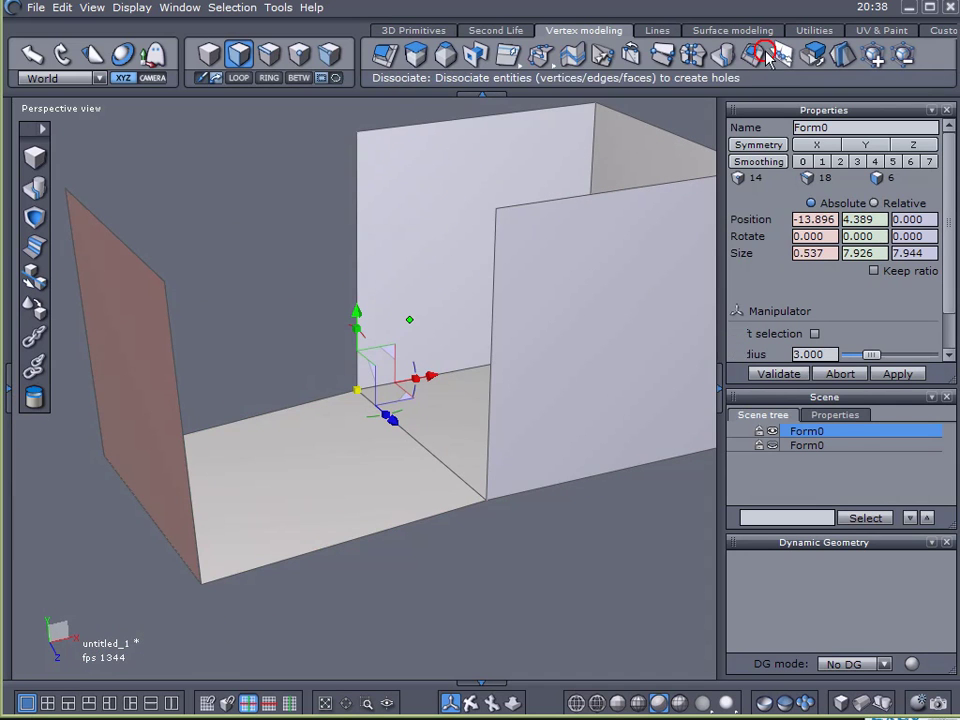
right_click(285, 172)
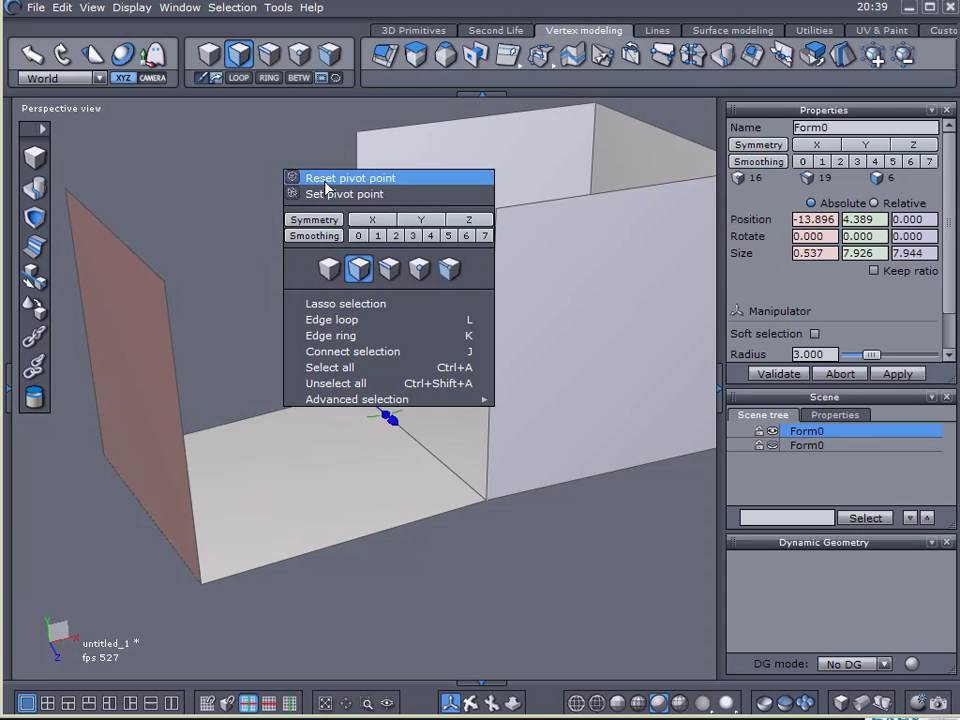
click(330, 194)
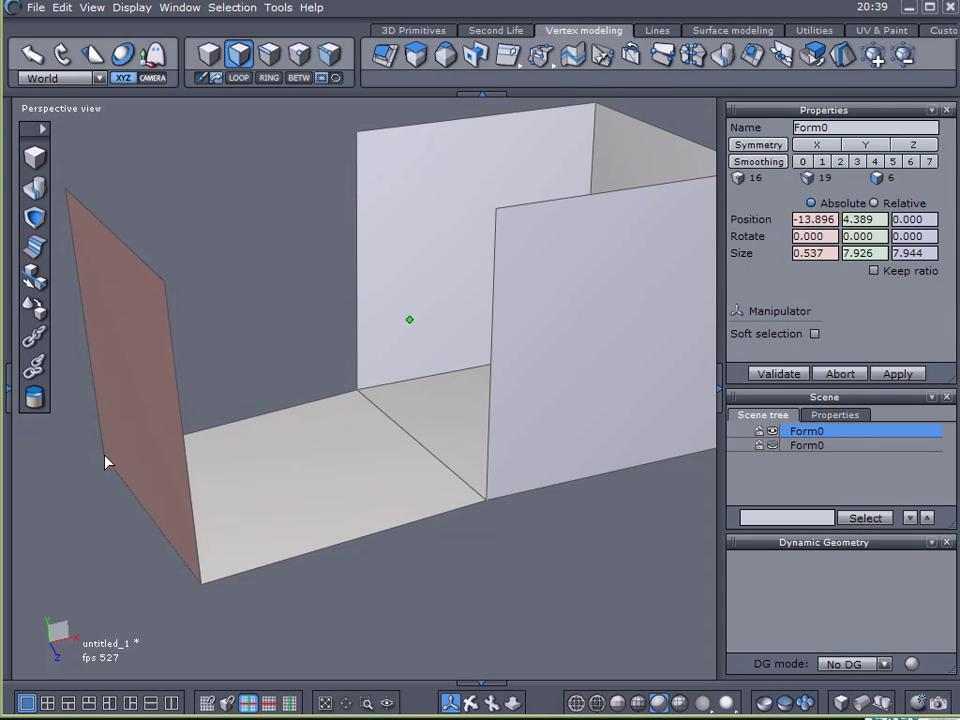
click(112, 458)
drag(163, 437, 99, 435)
Detach the right-hand wall, pivot it on its bottom corner, and swing it flat to the right.
middle_drag(138, 432, 420, 430)
click(523, 190)
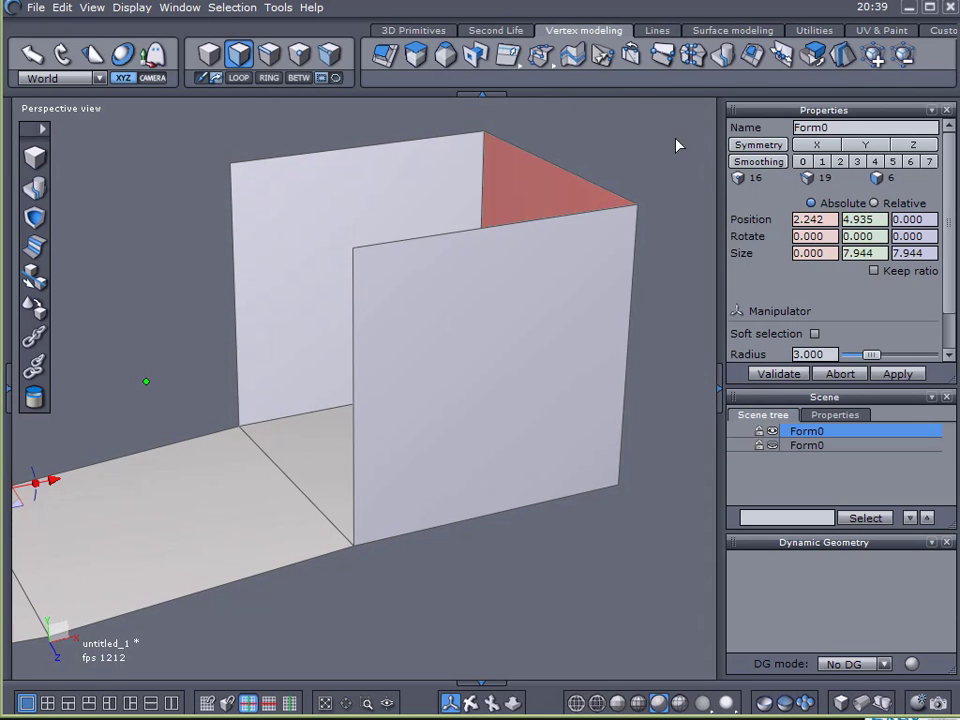
click(576, 50)
right_click(596, 145)
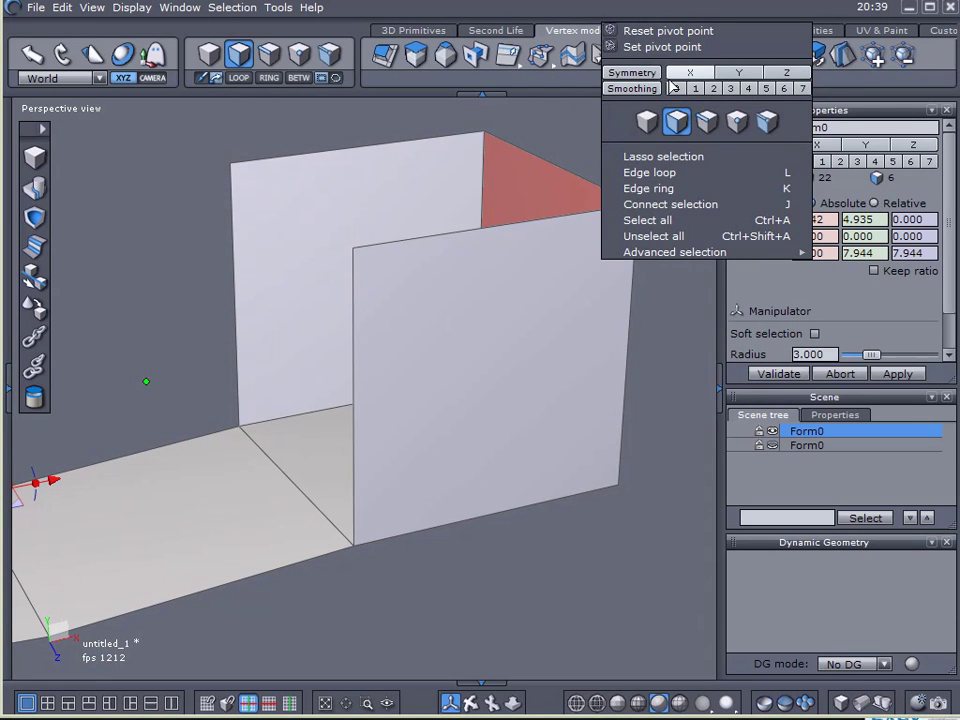
key(Escape)
click(615, 484)
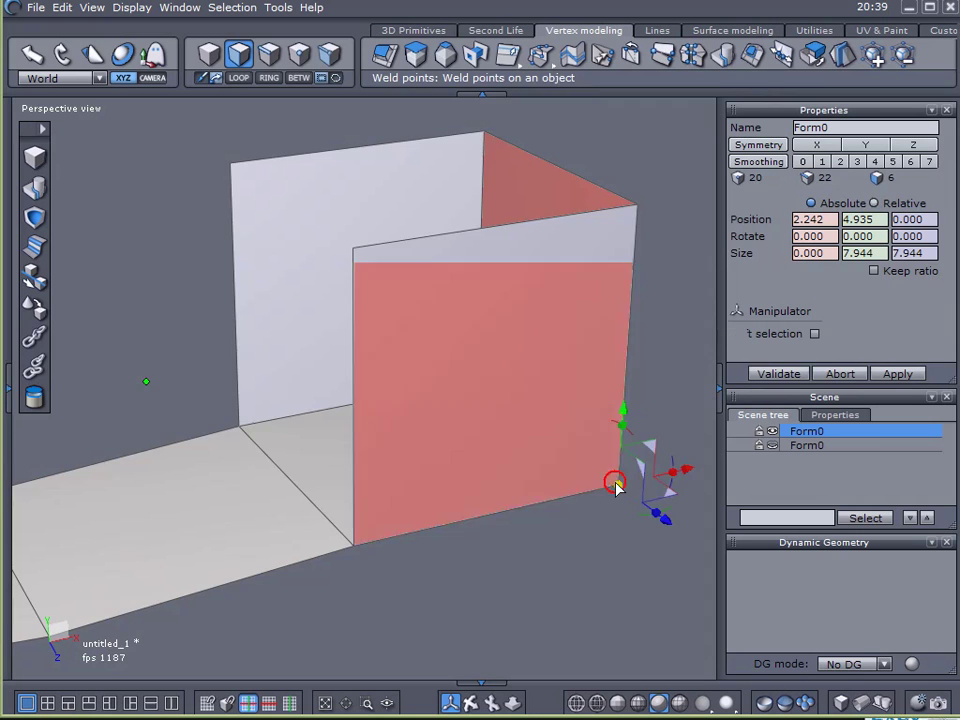
middle_drag(615, 482, 544, 388)
drag(571, 484, 540, 578)
Detach the back wall, pivot it on its bottom corner, and rotate it flat onto the floor.
click(213, 248)
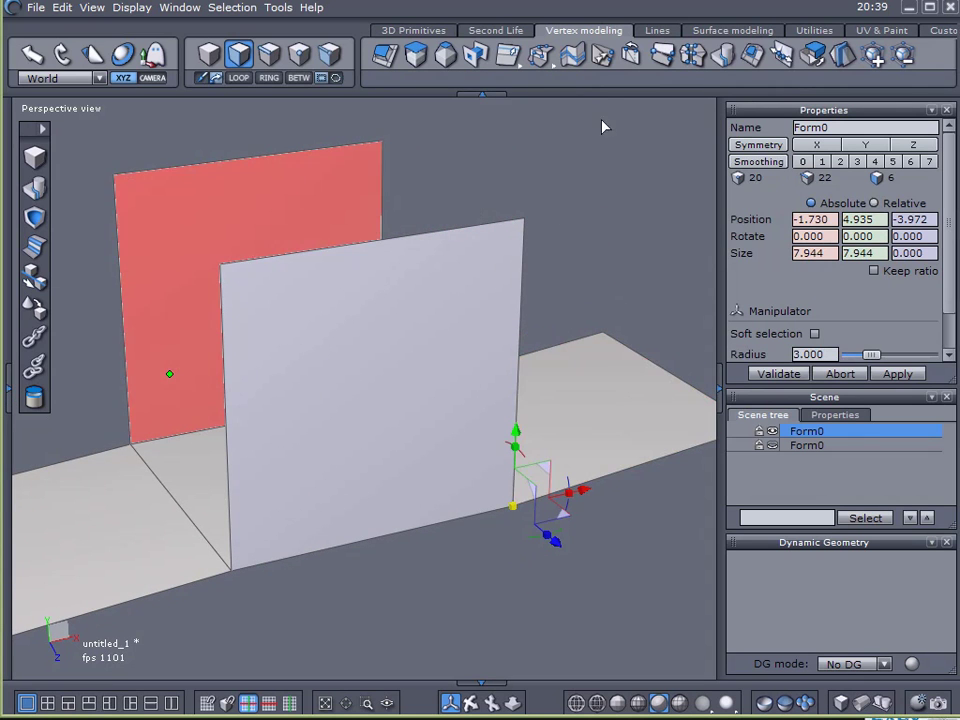
click(785, 63)
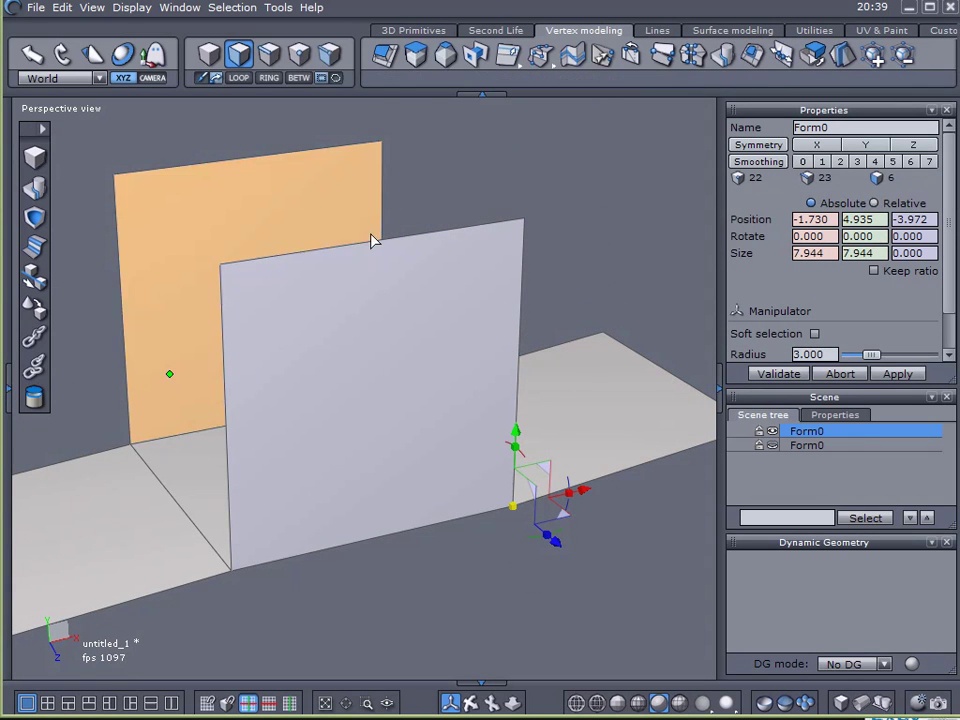
right_click(371, 240)
click(420, 139)
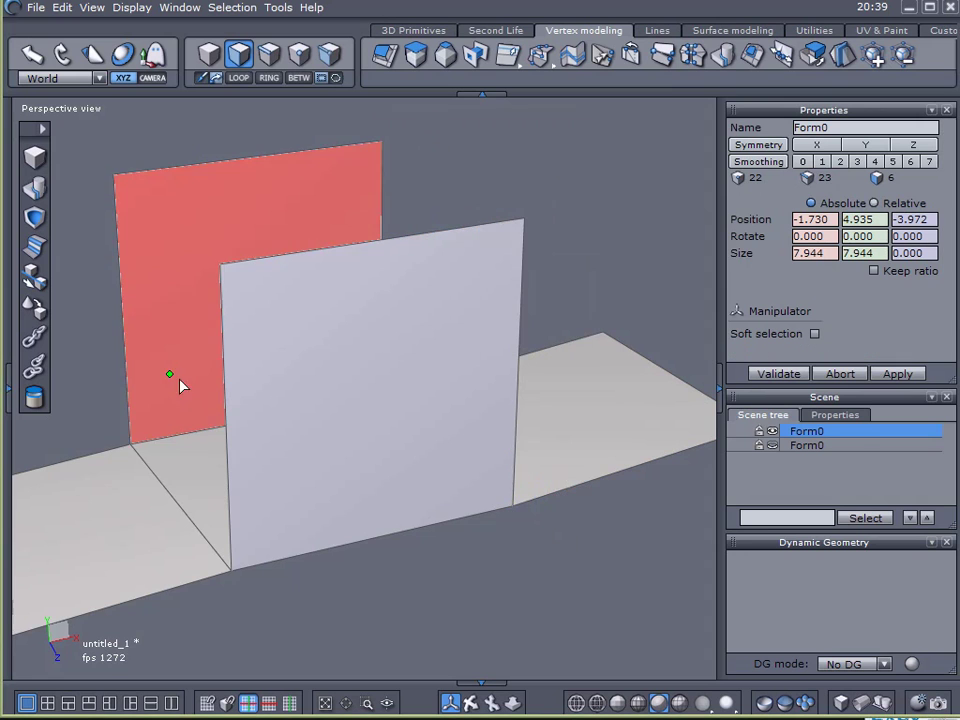
click(131, 444)
right_drag(131, 444, 200, 420)
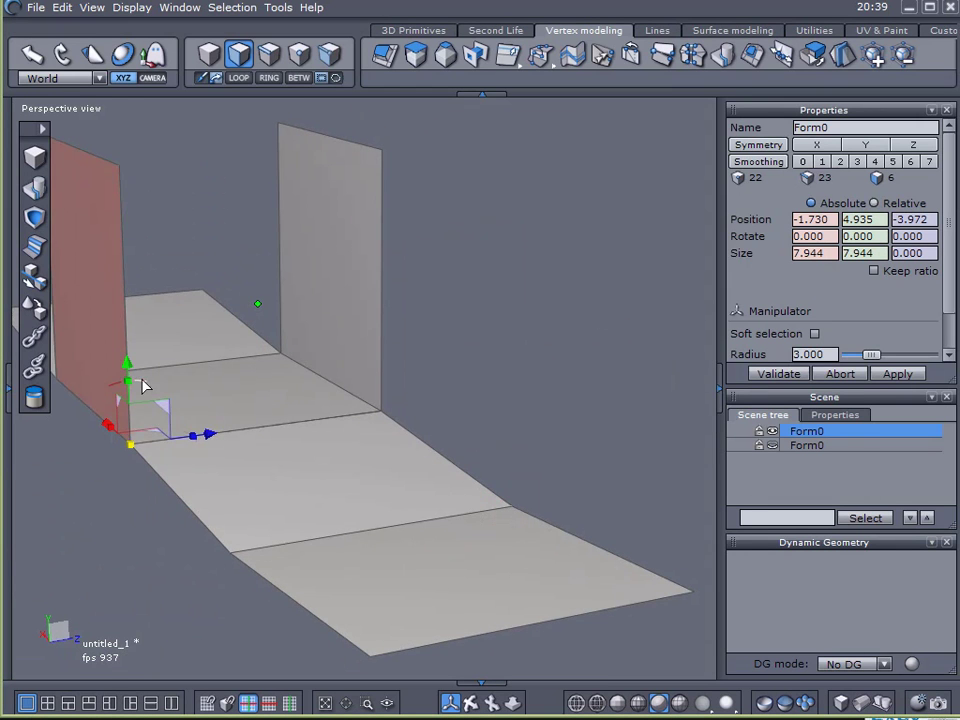
drag(146, 386, 43, 439)
Pivot the last standing wall on its bottom corner and lay it flat, completing the cross-shaped net.
click(305, 308)
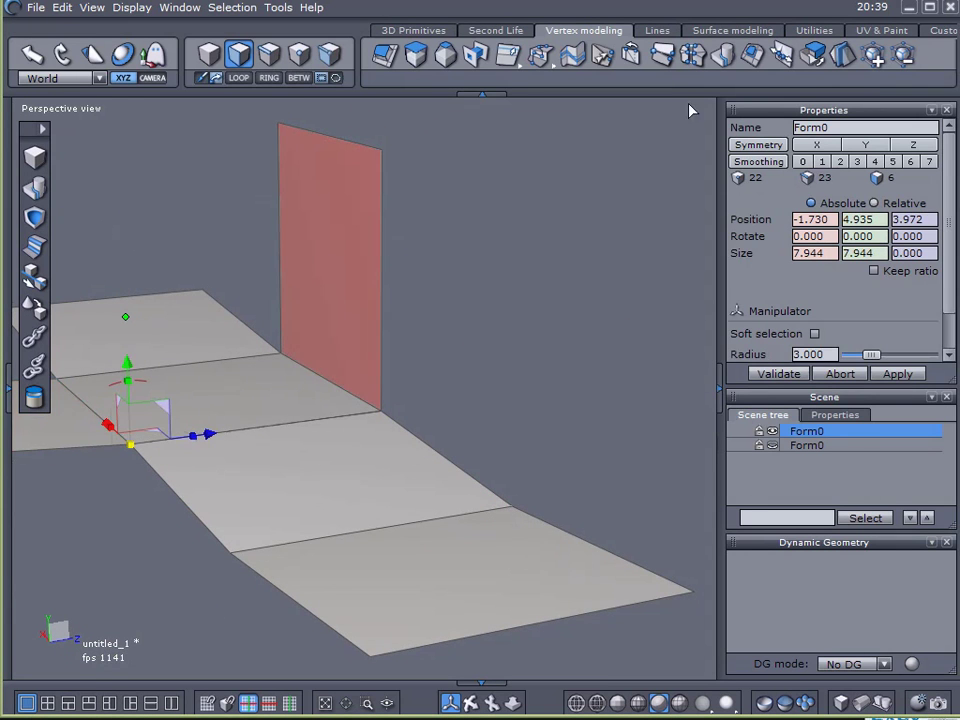
right_click(581, 148)
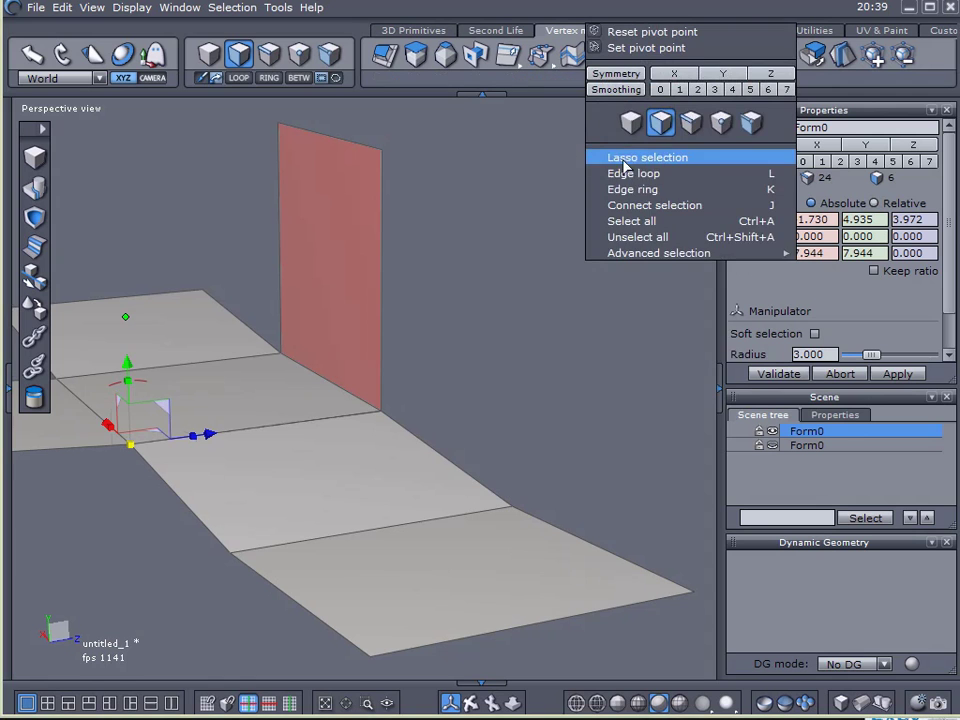
click(645, 47)
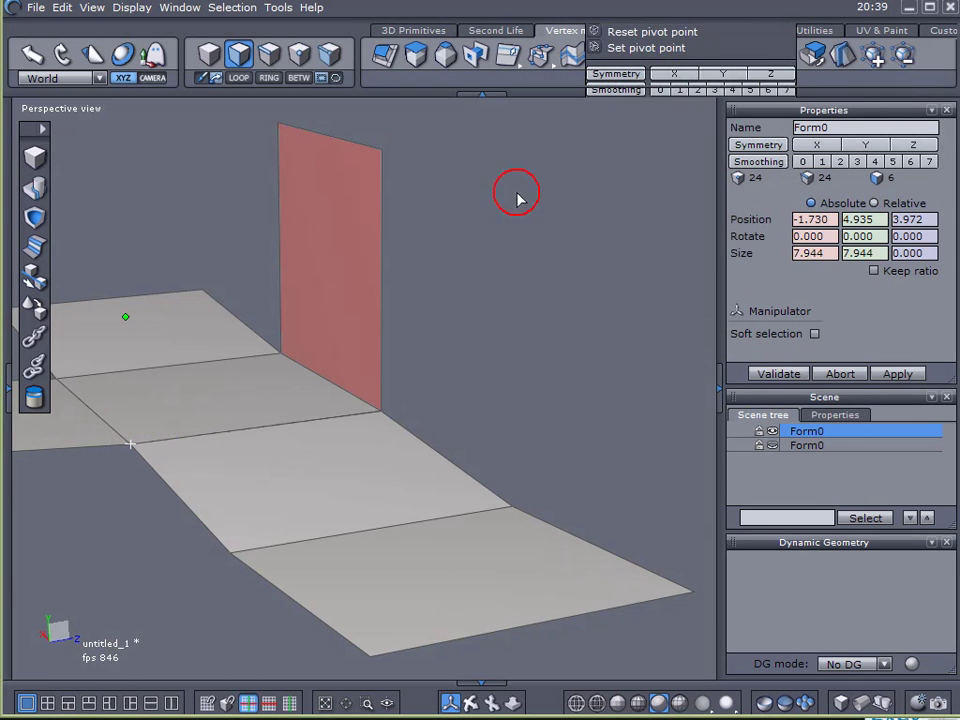
click(380, 412)
drag(386, 362, 482, 429)
middle_drag(482, 429, 150, 469)
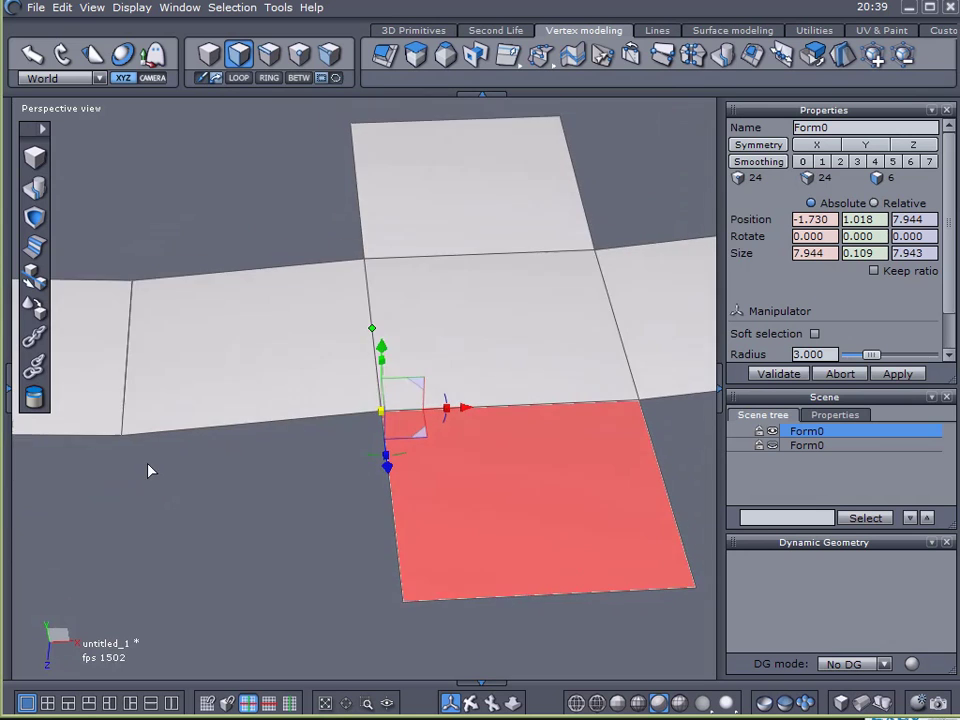
scroll(272, 439, down, 3)
shift+middle_drag(272, 439, 324, 502)
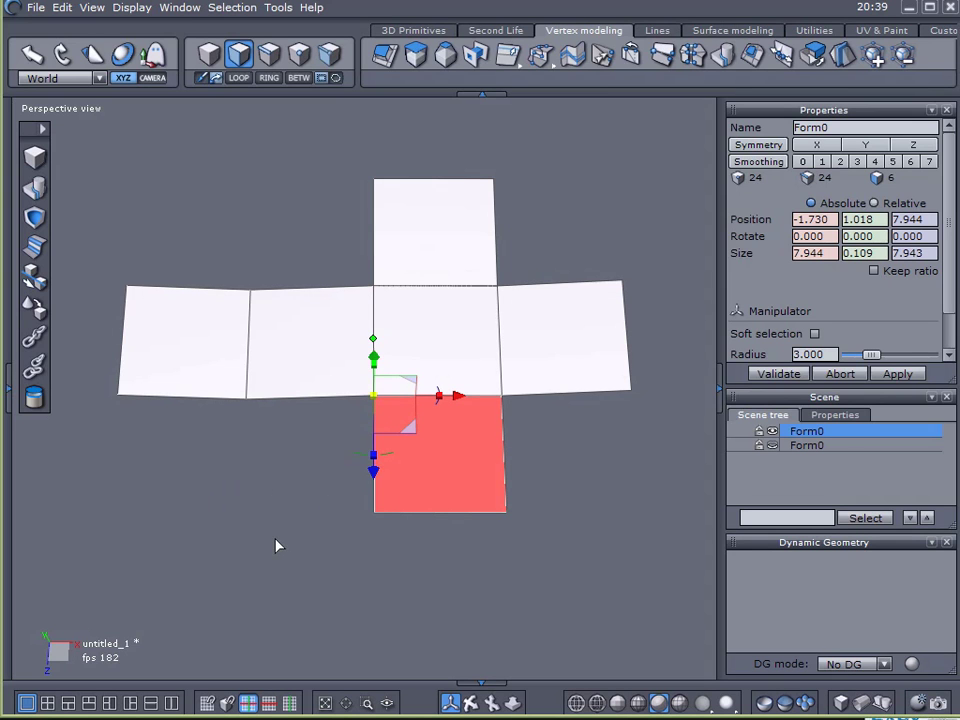
middle_drag(272, 534, 441, 567)
scroll(405, 510, up, 2)
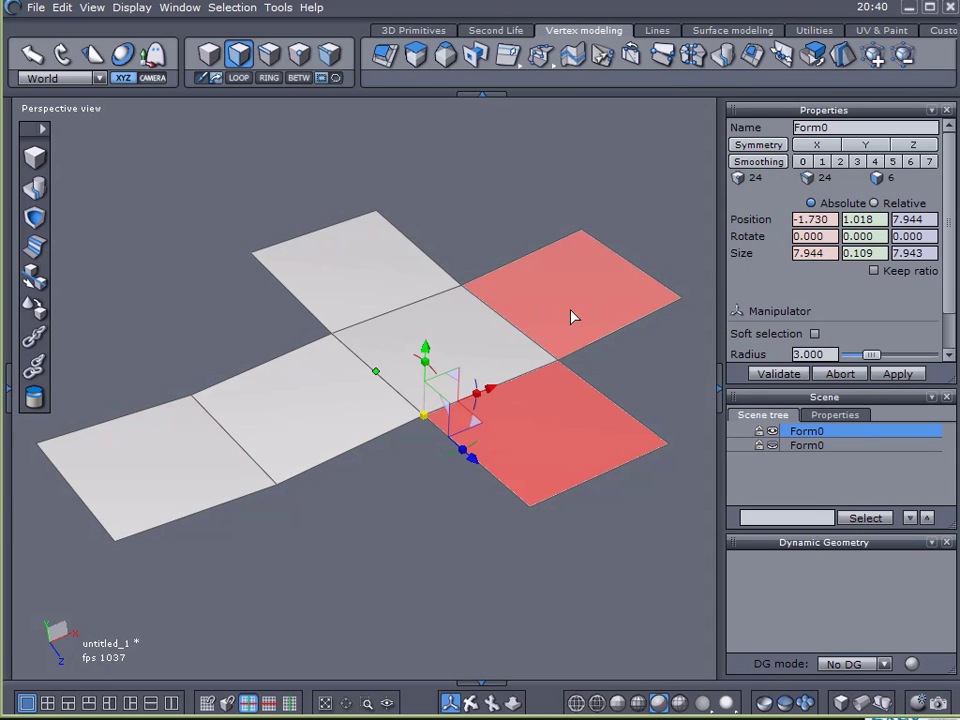
Unhide the second Form0 cube, move it along Z away from the net, and hide the net with Ctrl+H.
click(760, 446)
scroll(619, 424, down, 3)
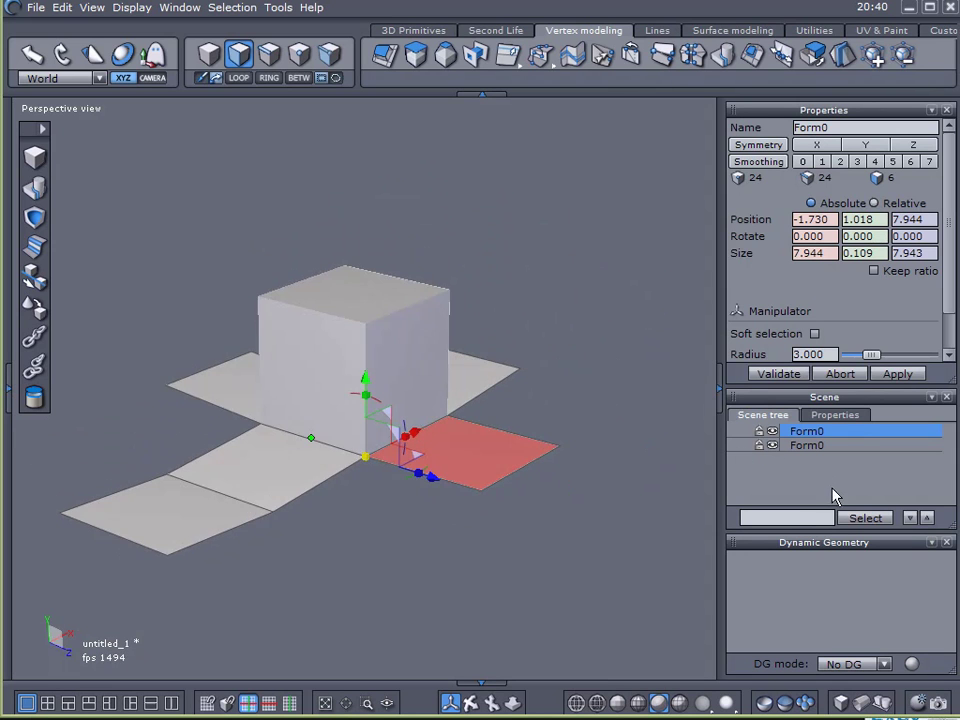
click(774, 447)
drag(426, 381, 703, 463)
middle_drag(574, 501, 398, 445)
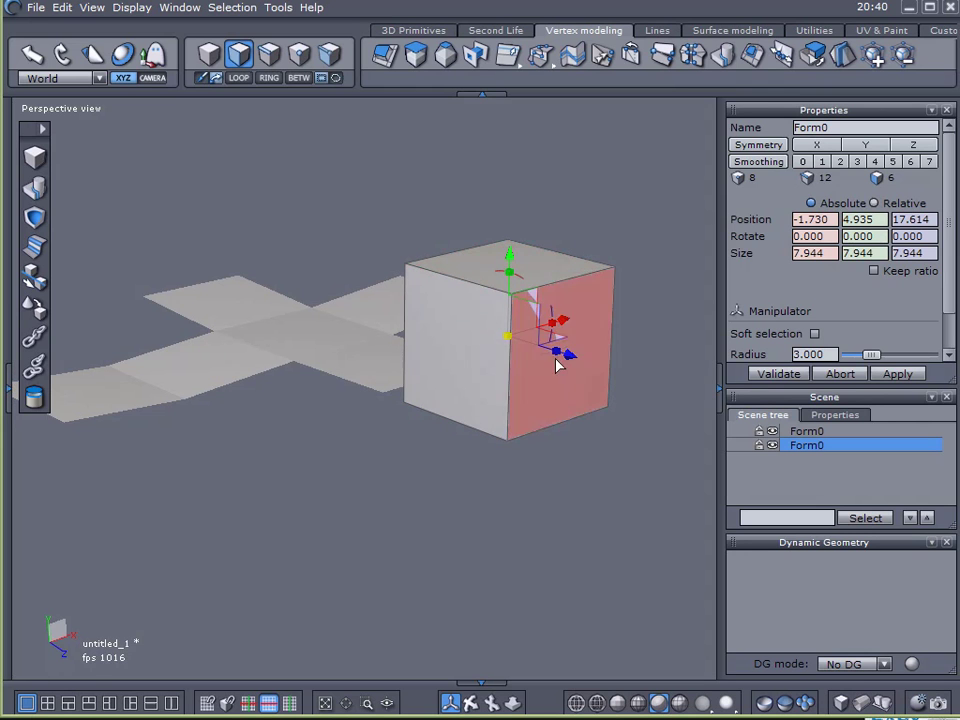
middle_drag(519, 377, 505, 462)
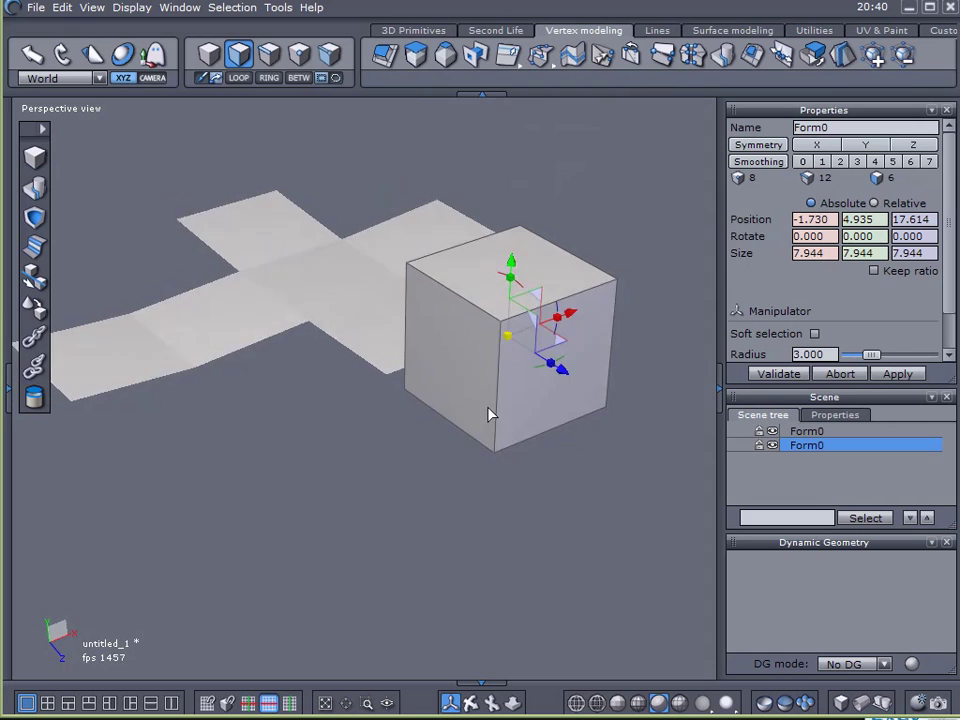
middle_drag(482, 409, 518, 448)
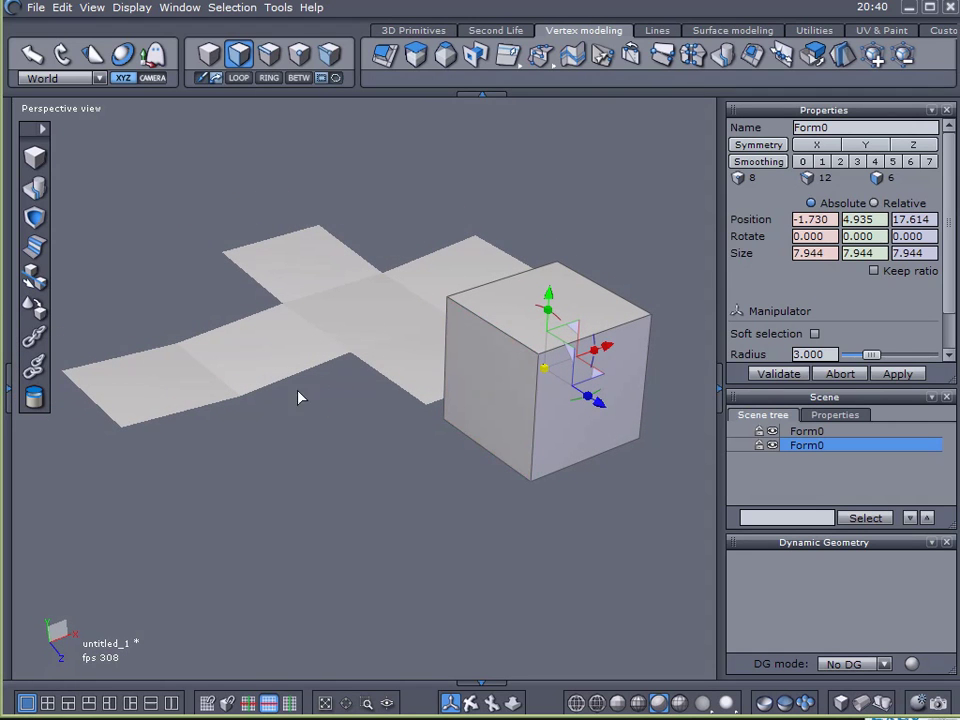
key(ctrl+h)
middle_drag(495, 403, 542, 437)
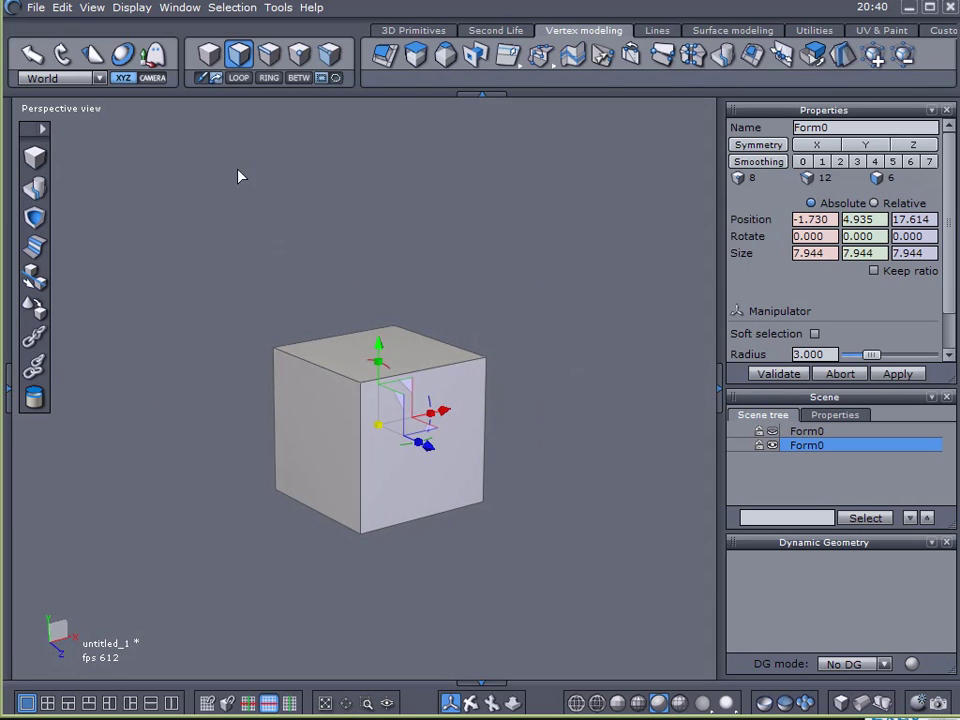
In the UV workspace with a UV editor shown, apply a cubic UV projection to the cube.
click(855, 32)
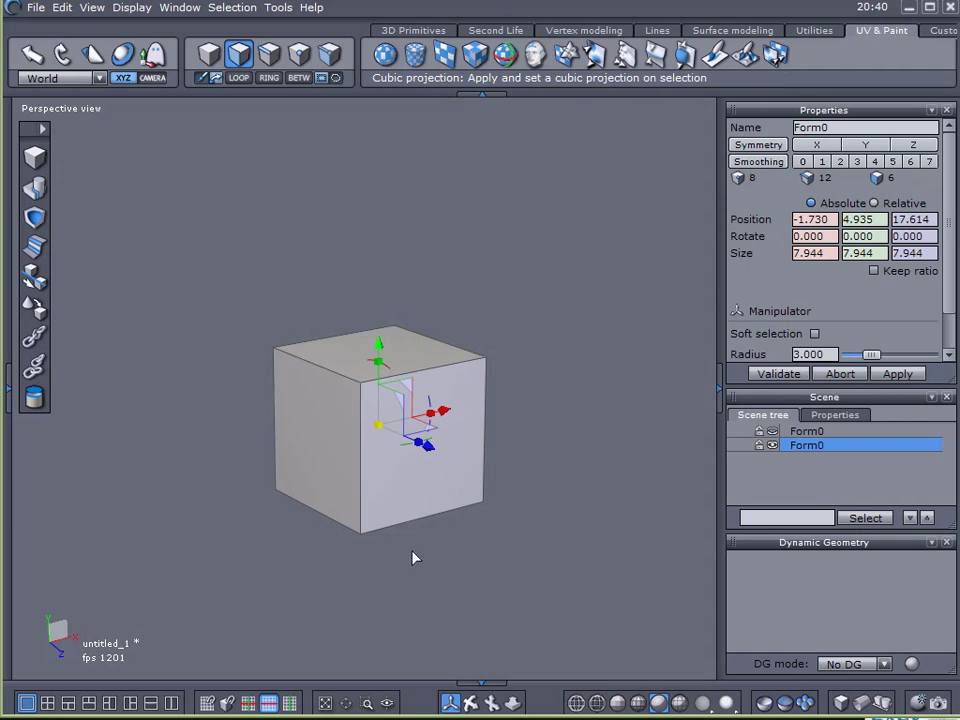
click(170, 704)
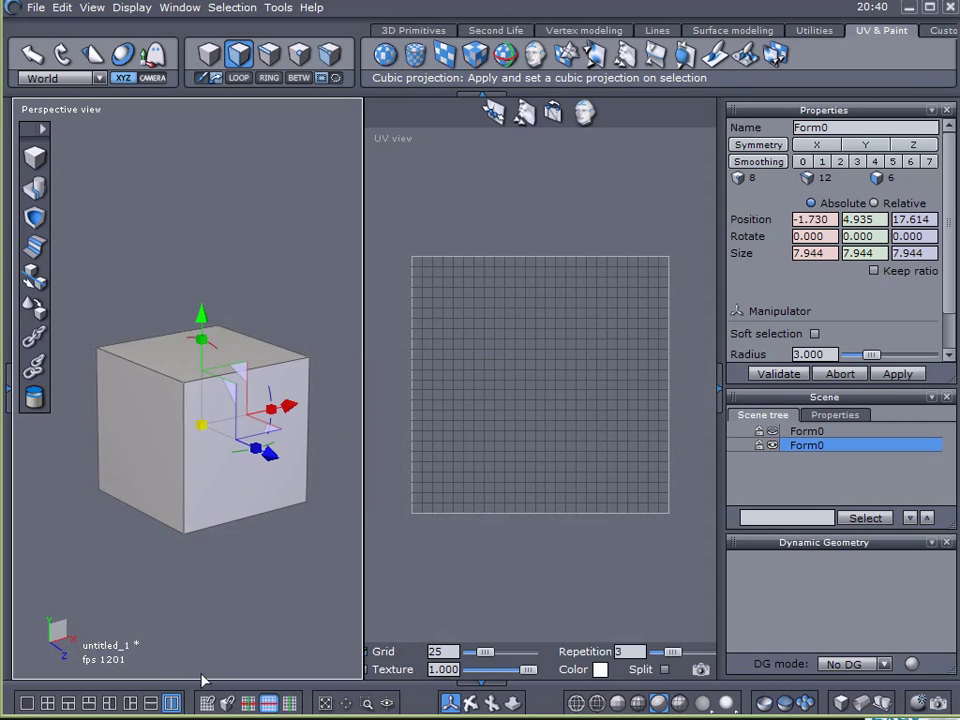
click(476, 56)
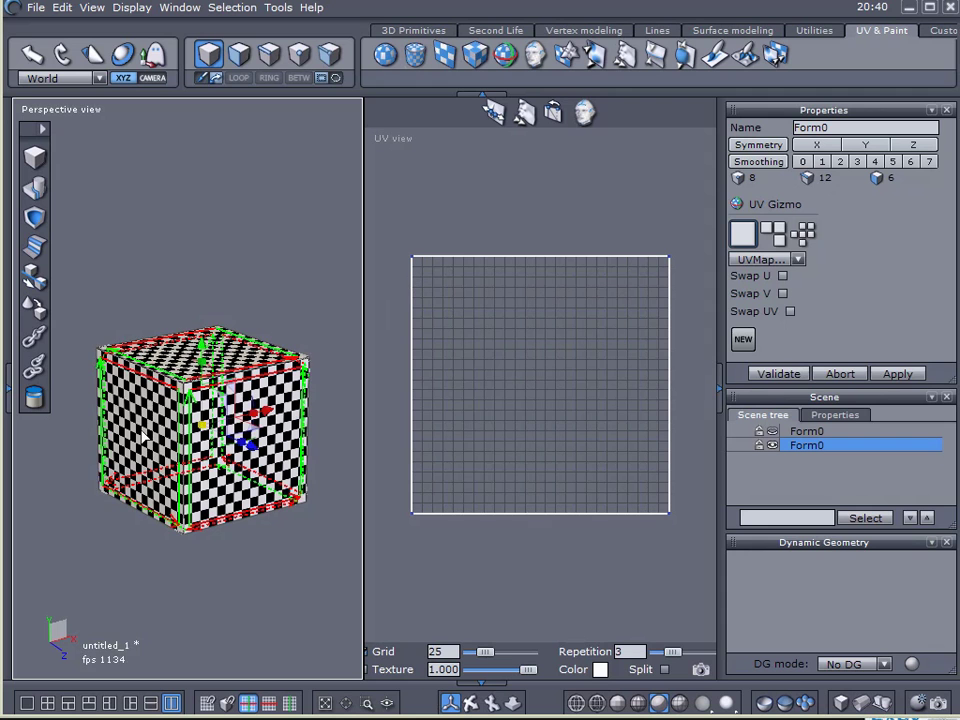
click(780, 374)
click(238, 58)
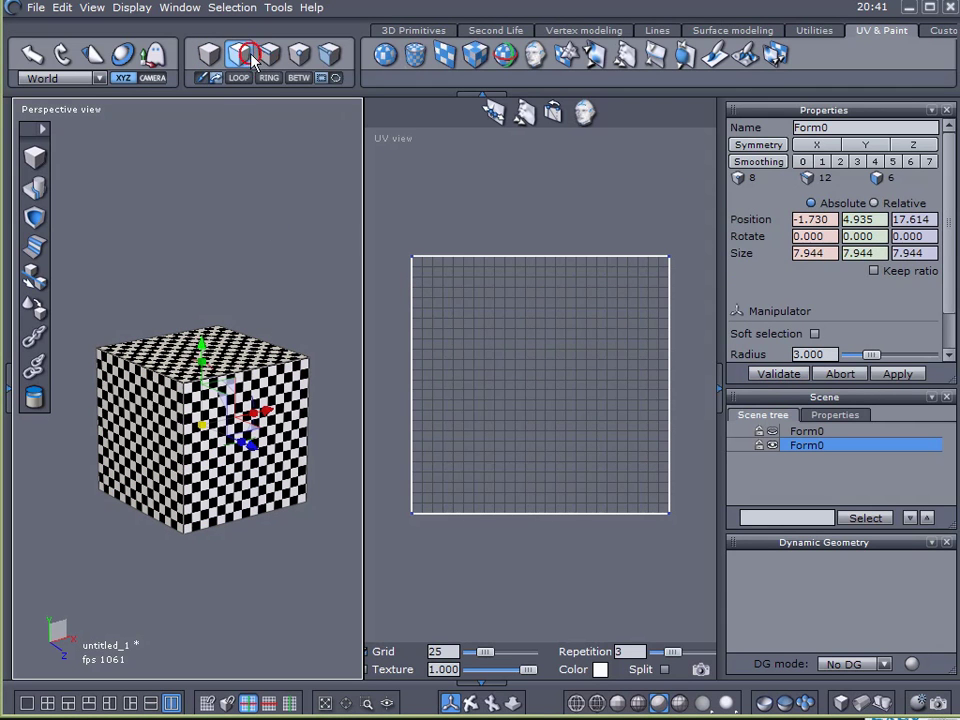
Check the mapping by selecting and deselecting the top, left and right faces.
click(170, 345)
click(155, 398)
click(155, 398)
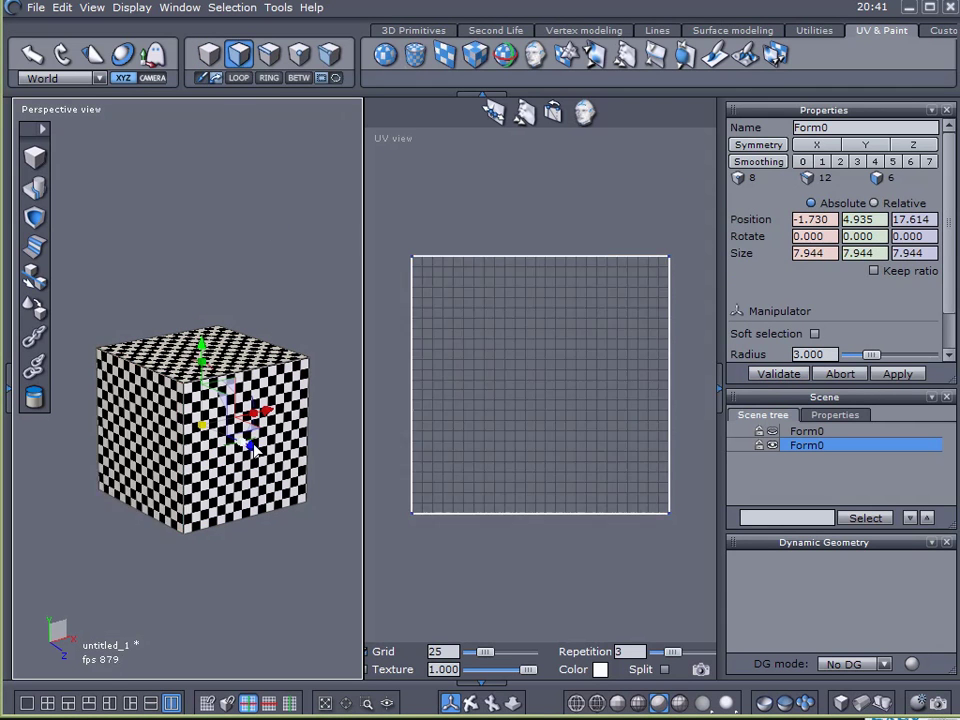
click(279, 469)
click(300, 506)
right_drag(300, 506, 91, 347)
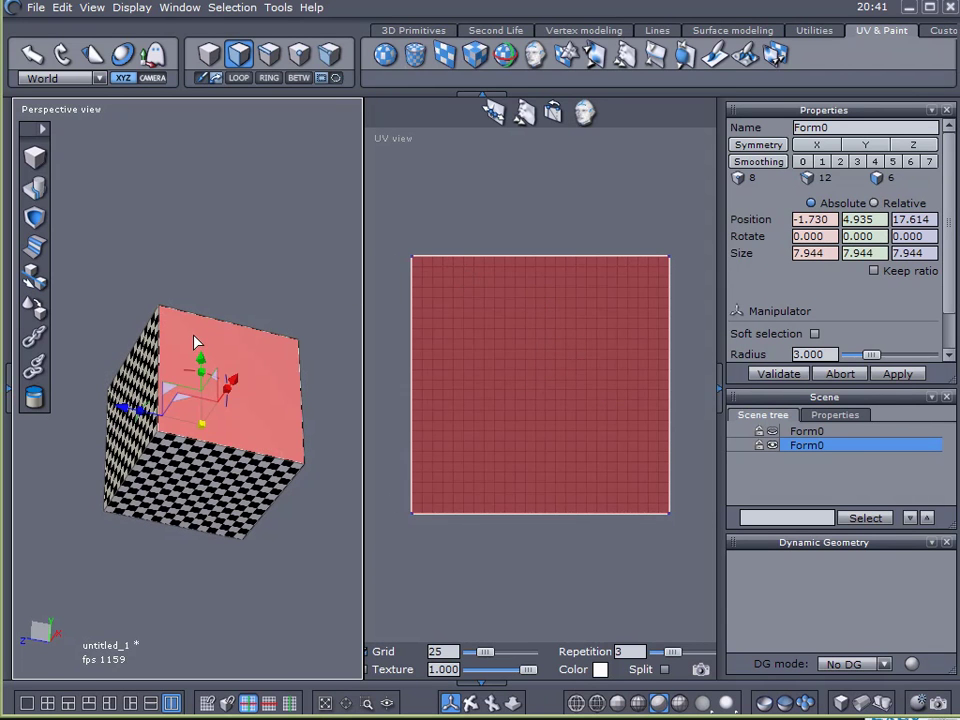
click(195, 339)
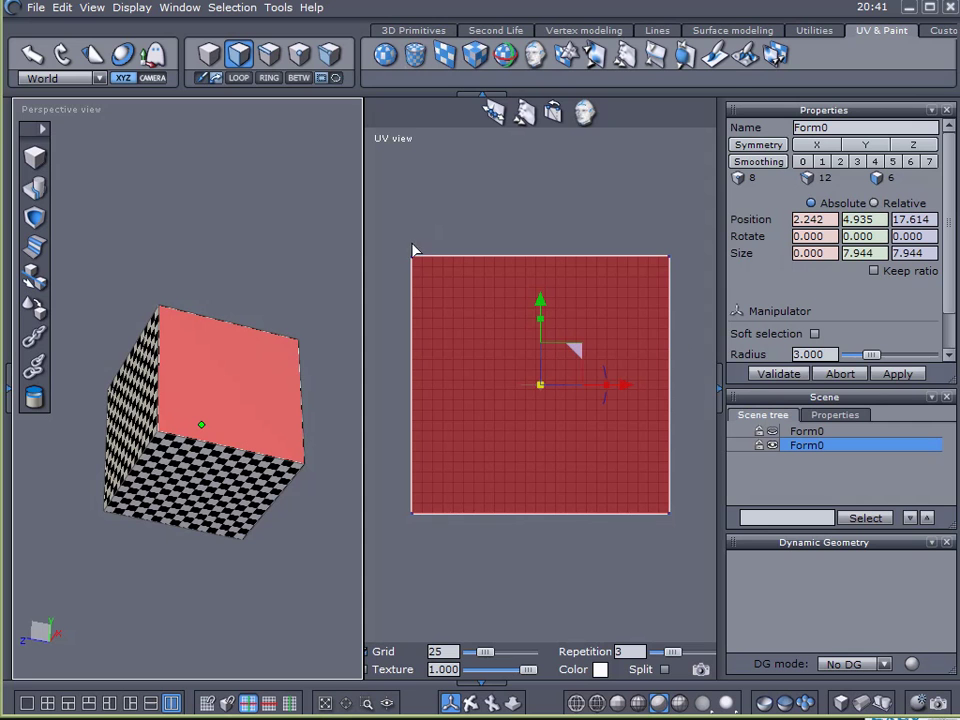
middle_drag(180, 234, 497, 425)
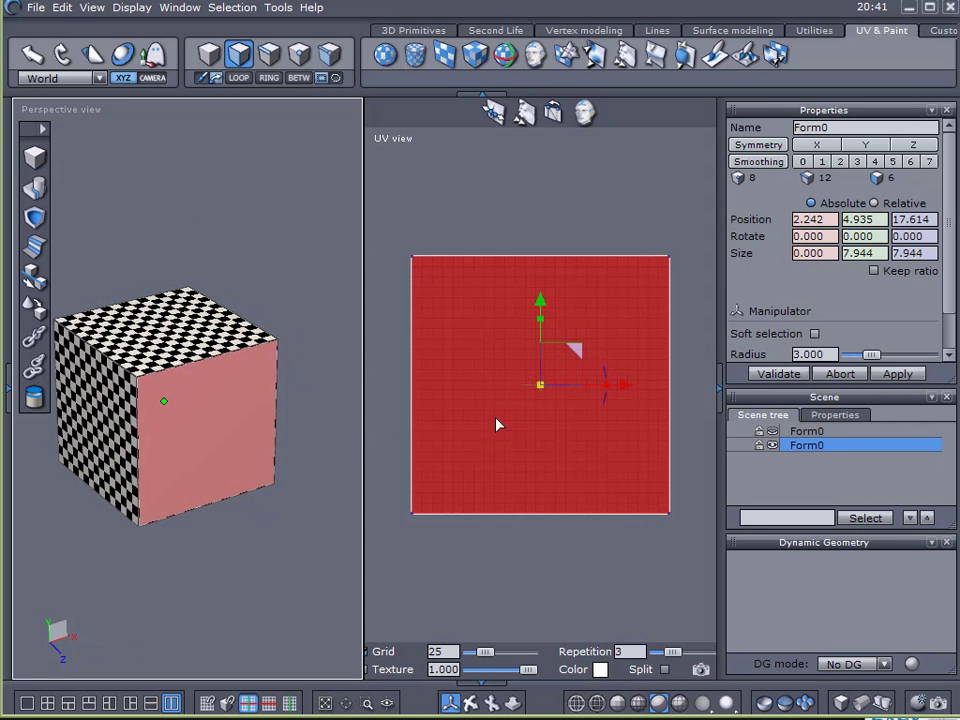
click(229, 426)
drag(574, 347, 671, 193)
click(171, 326)
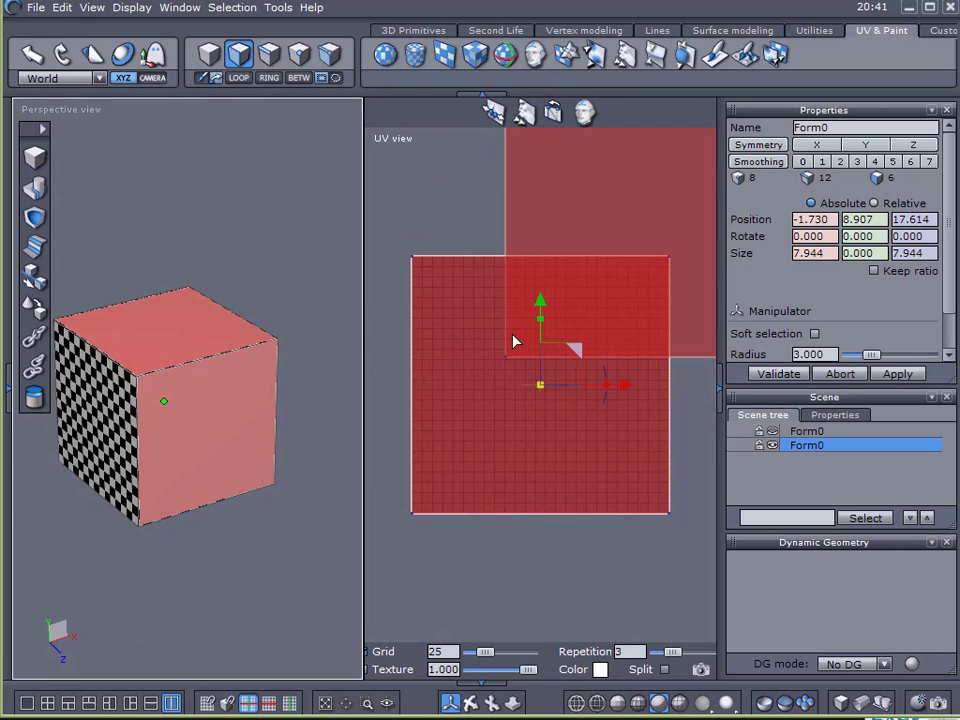
drag(574, 347, 357, 333)
click(562, 408)
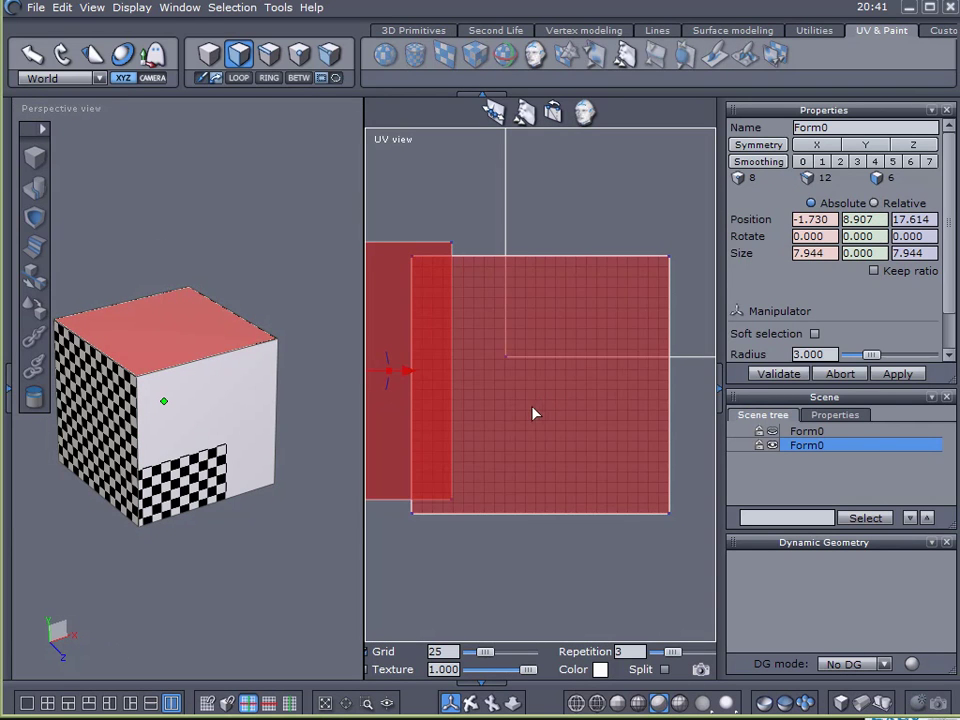
key(ctrl+z)
key(ctrl+z)
key(ctrl+z)
key(ctrl+z)
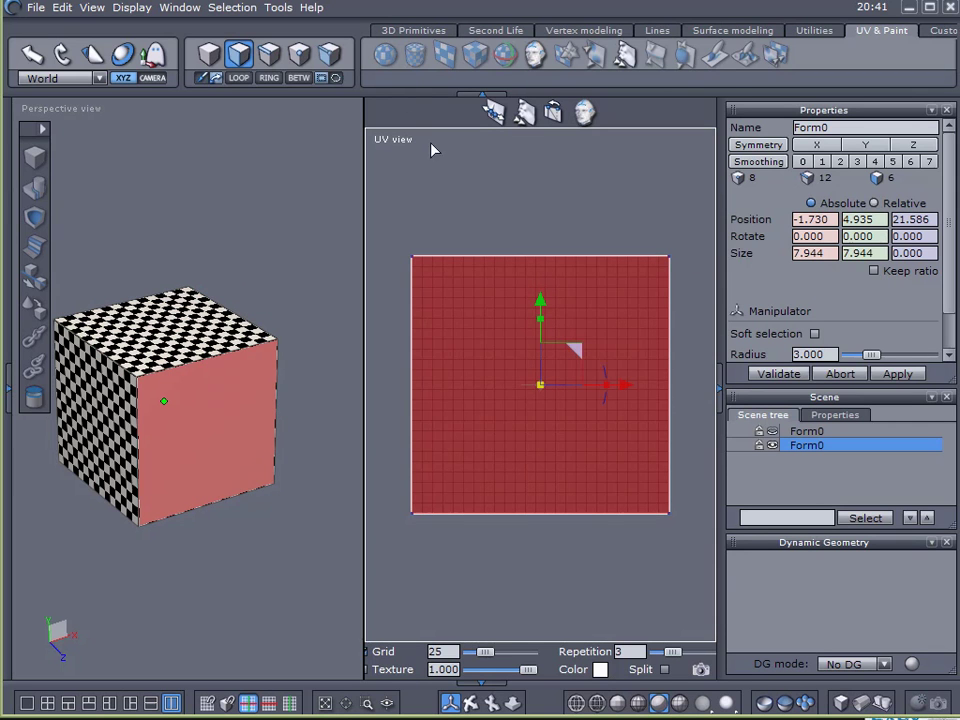
Clear the UV face selection, cancel the Unfold tool, and reselect the cube.
click(491, 179)
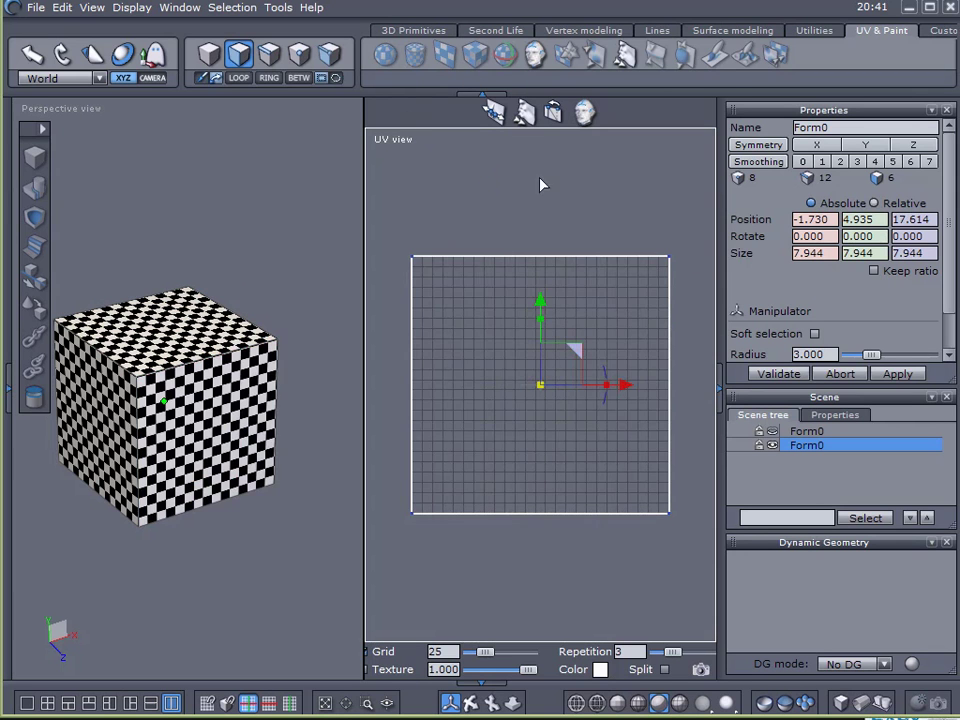
click(712, 351)
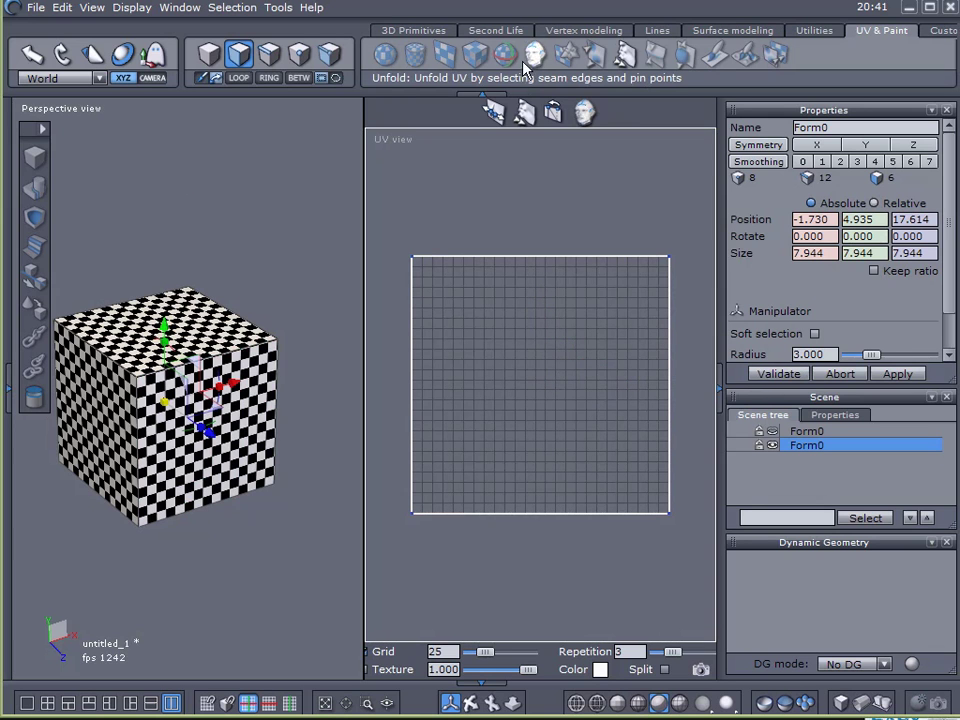
click(508, 182)
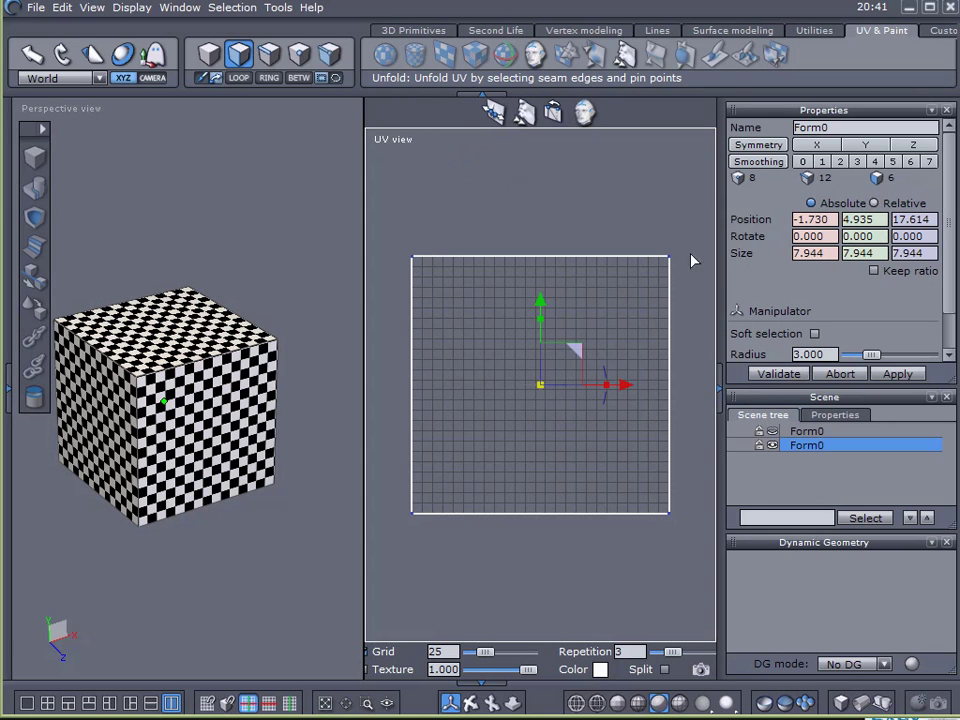
click(838, 374)
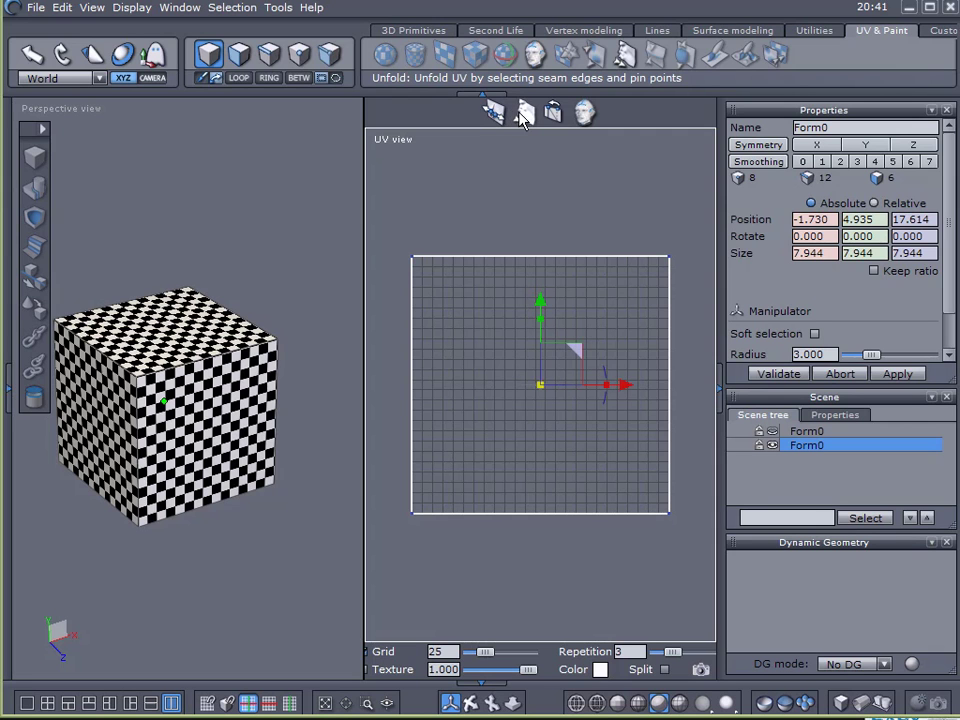
click(583, 113)
click(839, 374)
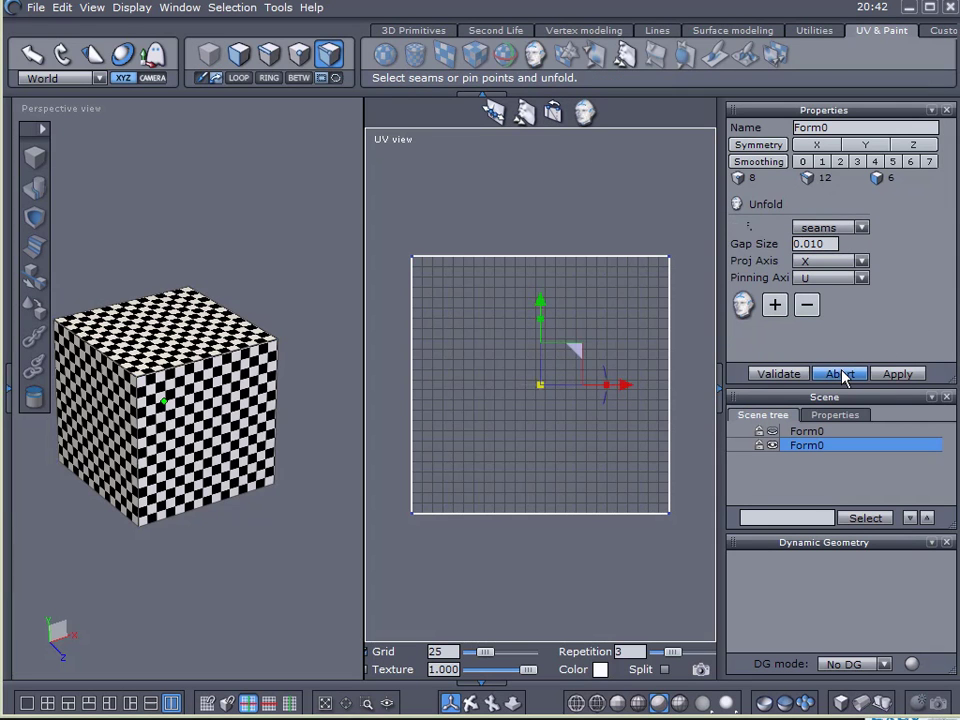
click(595, 309)
click(226, 350)
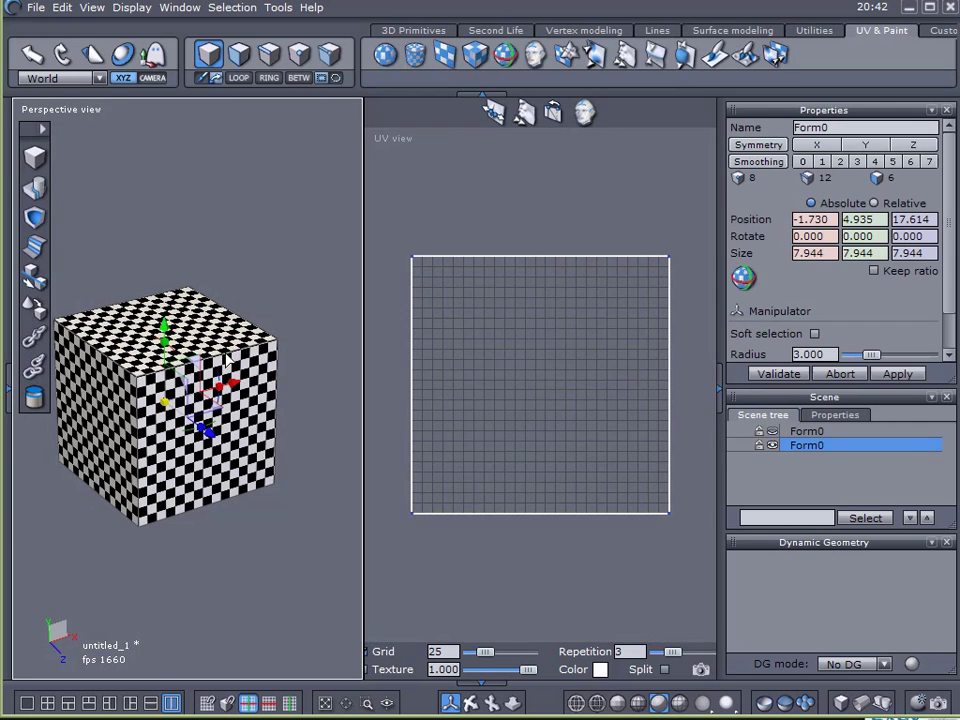
Start a Cubic projection in UV Gizmo and choose the 2x2 layout.
click(477, 57)
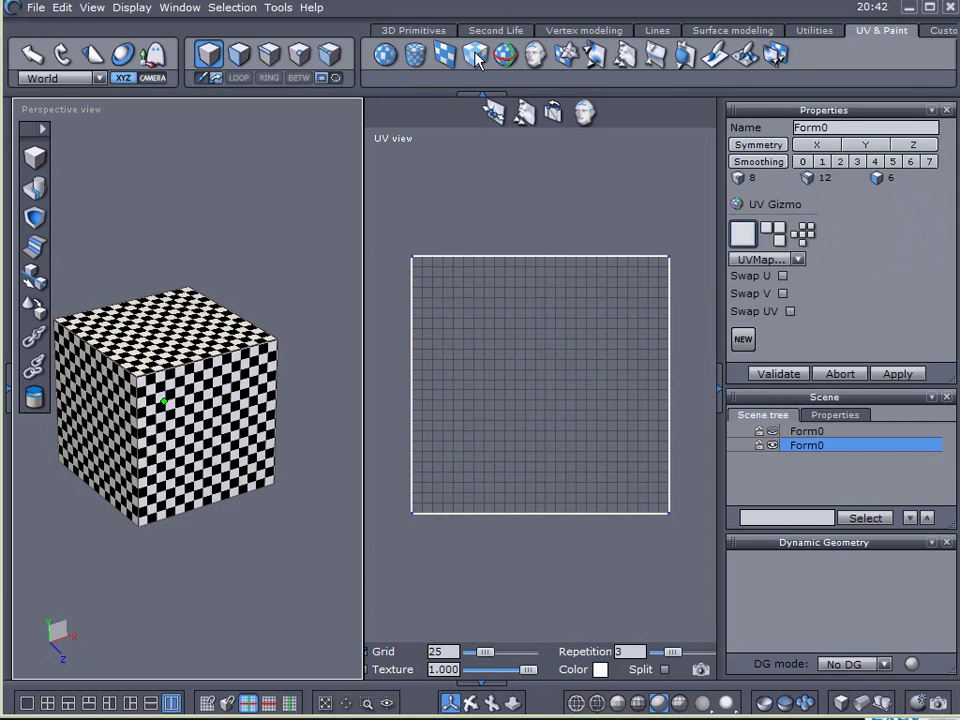
click(779, 233)
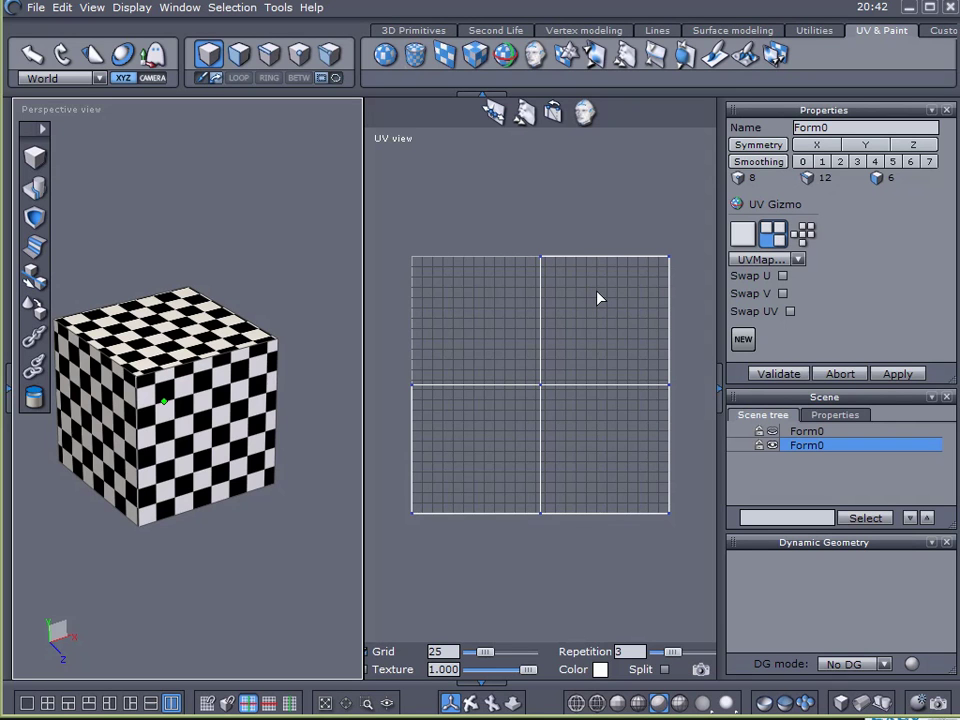
click(238, 54)
click(773, 236)
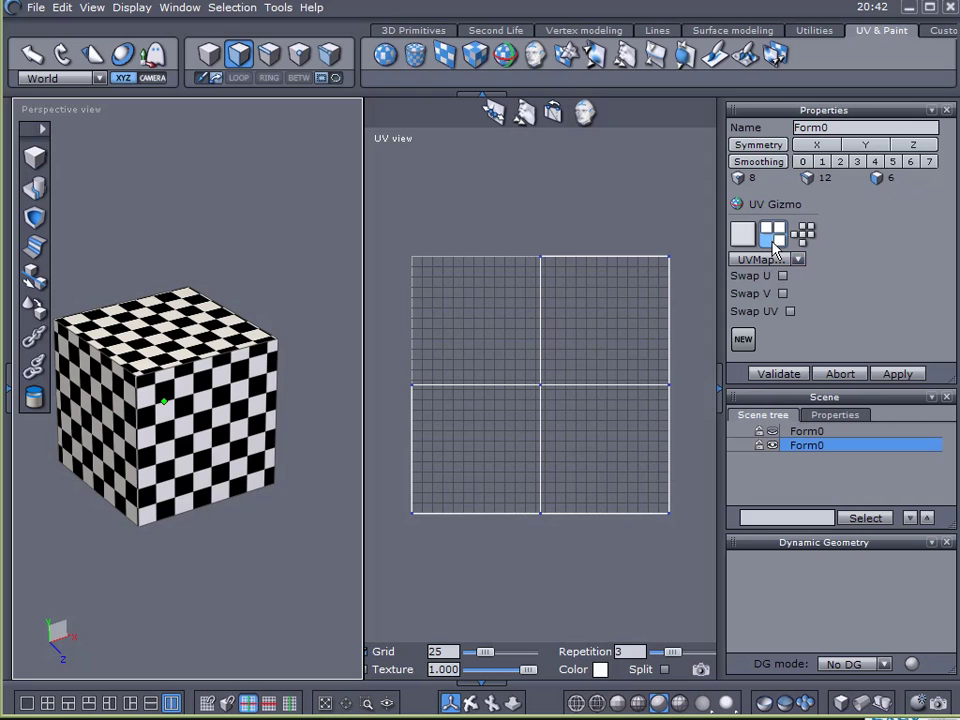
click(768, 235)
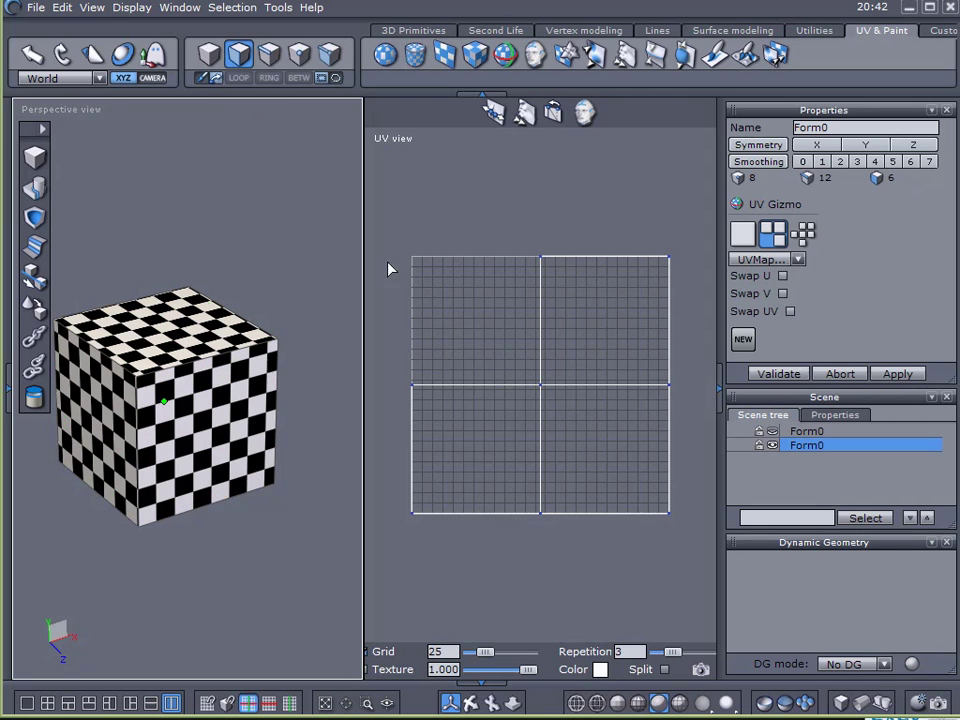
Validate the 2x2 cubic mapping, then inspect the top and bottom faces' UVs.
click(778, 373)
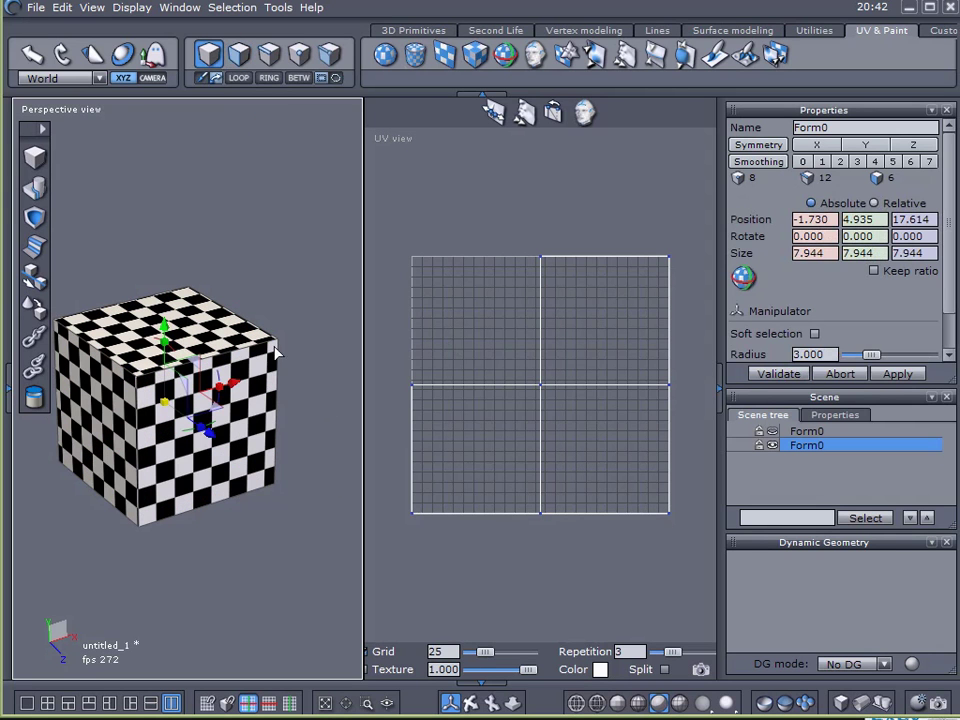
click(238, 54)
click(218, 335)
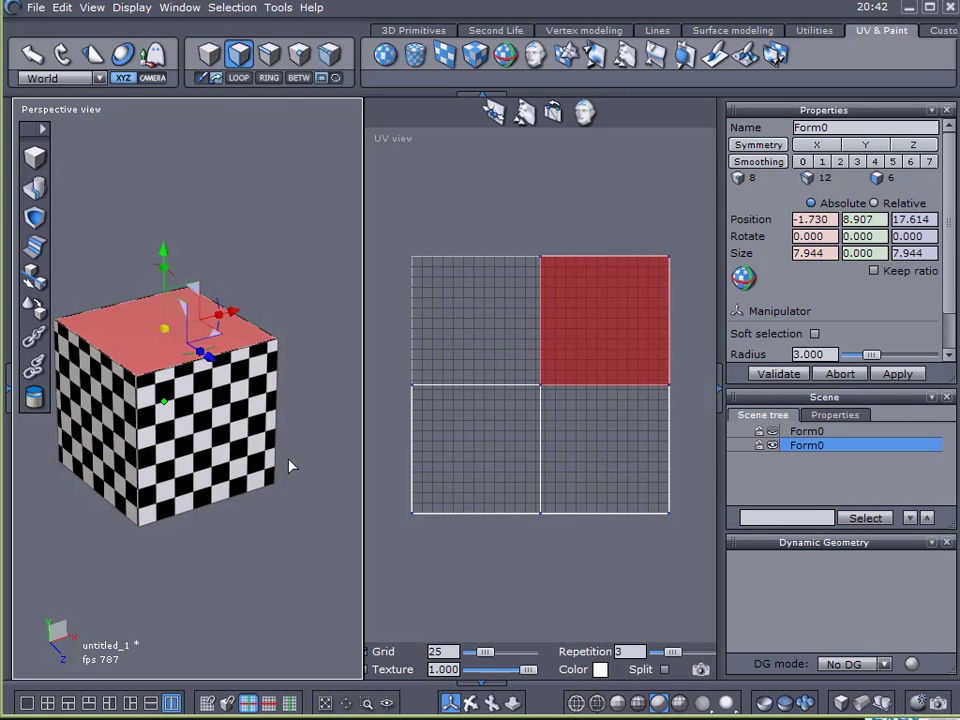
right_drag(288, 465, 262, 470)
shift+click(276, 483)
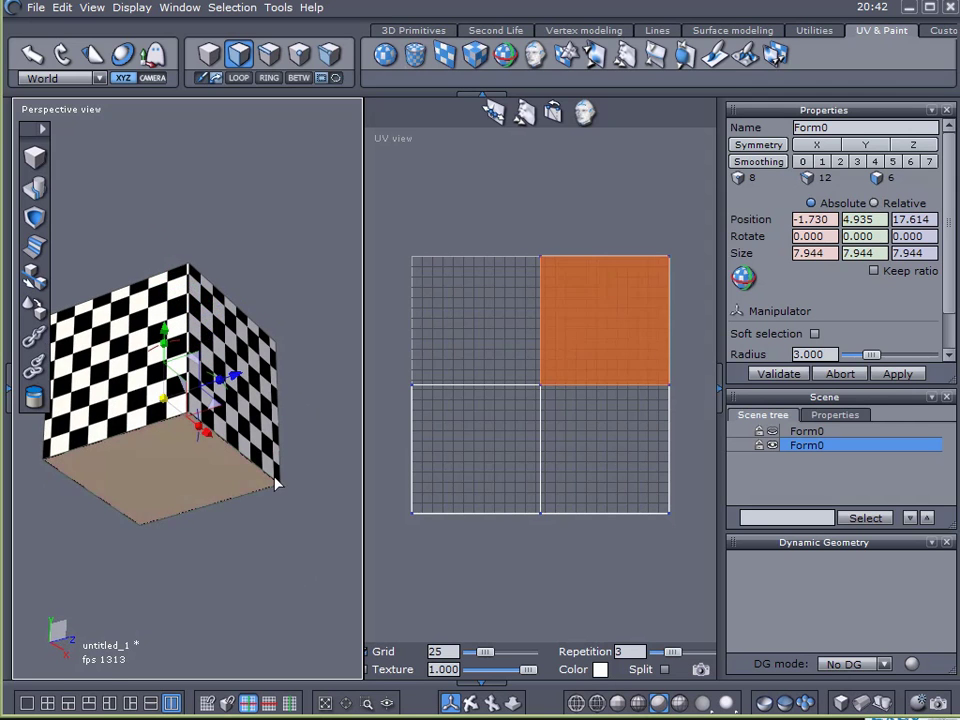
Select the right, left and front faces to check each one's UV quadrant.
right_drag(296, 583, 298, 425)
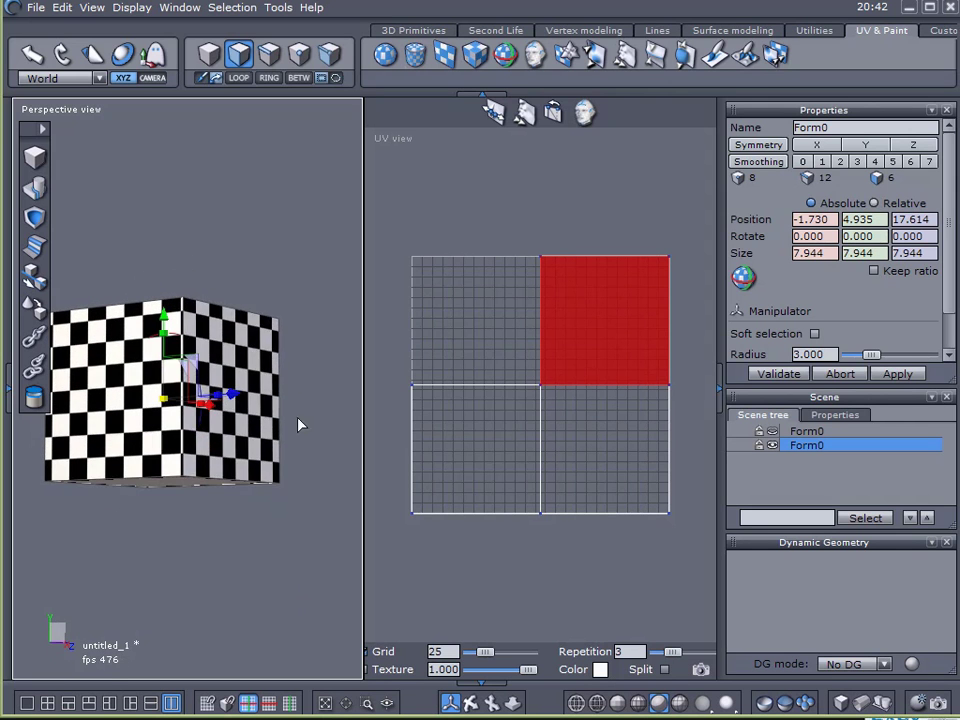
click(255, 445)
mouse_move(146, 619)
right_down()
mouse_move(306, 669)
mouse_move(372, 669)
mouse_move(150, 636)
right_up()
click(113, 476)
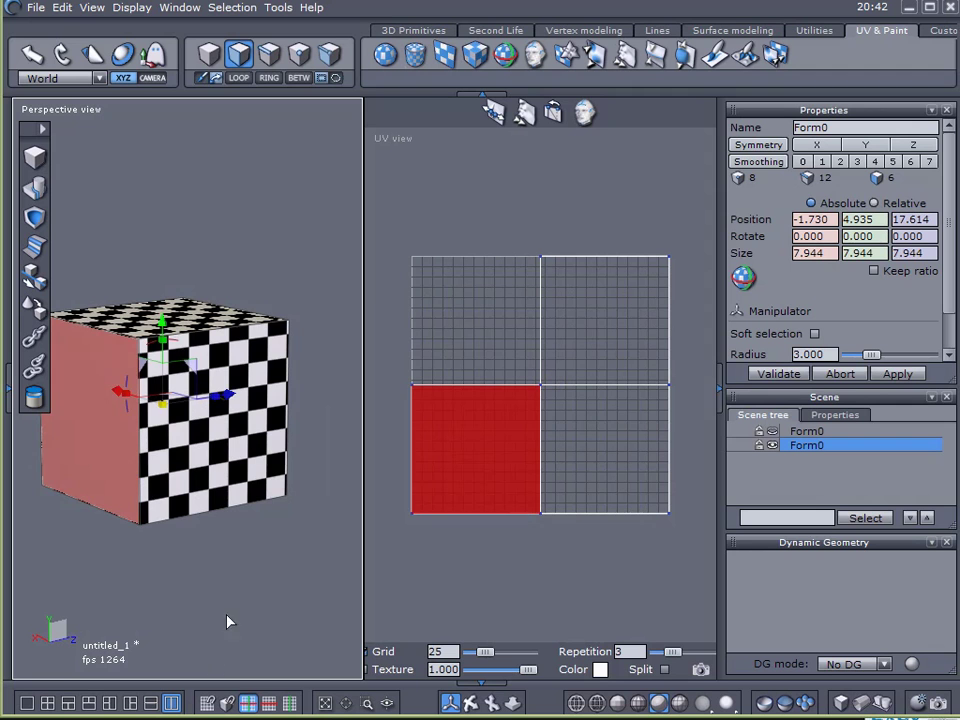
right_drag(276, 571, 135, 459)
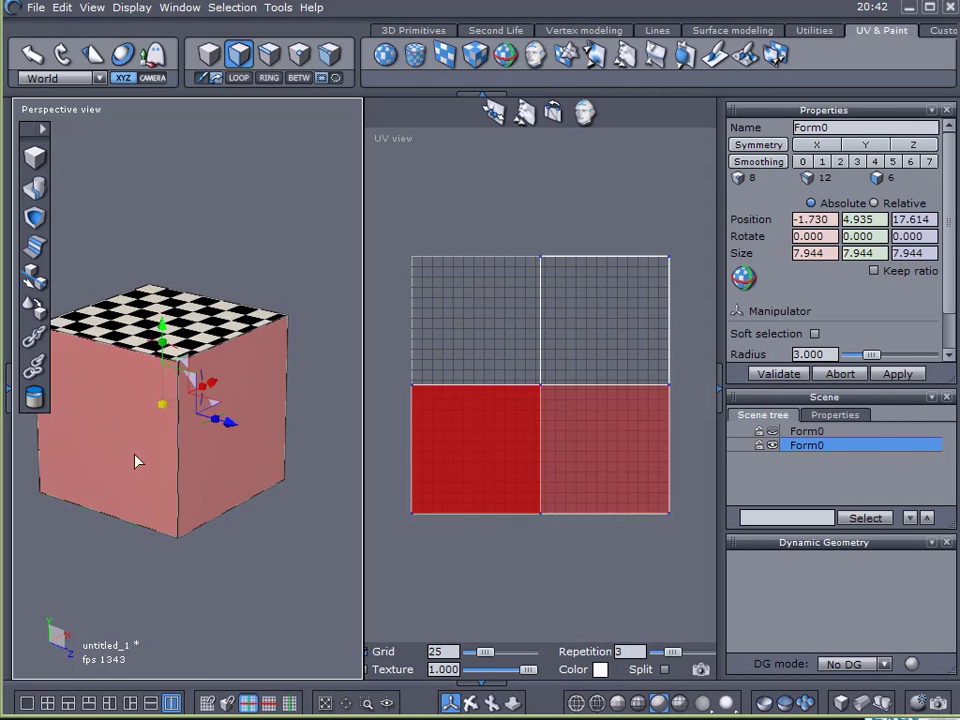
click(135, 459)
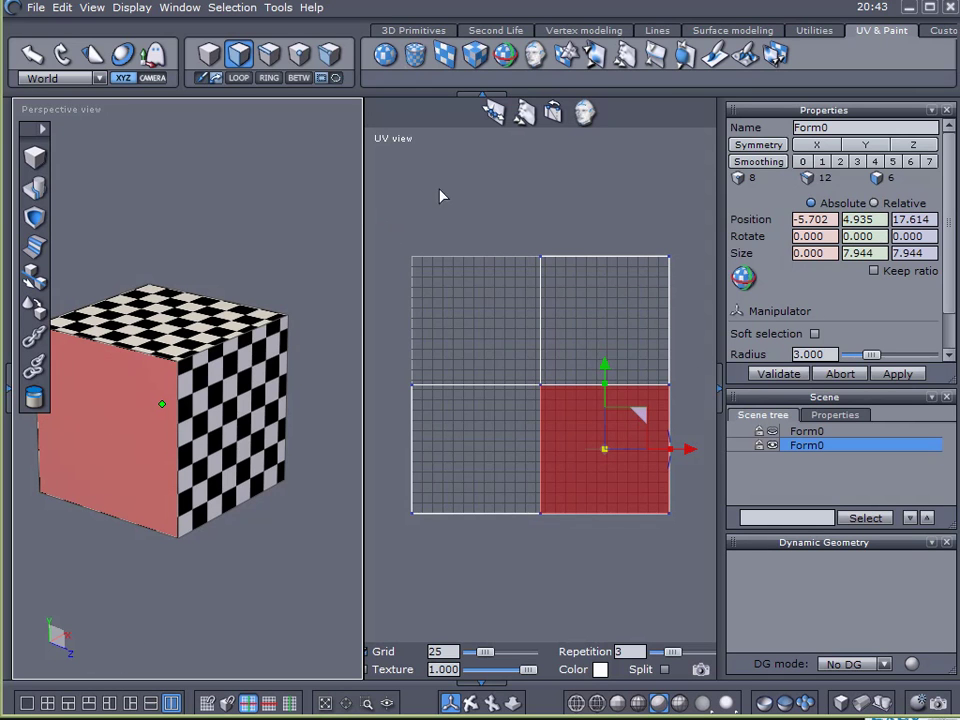
Redo the Cubic projection with a 3x3 UV layout and apply it.
click(831, 376)
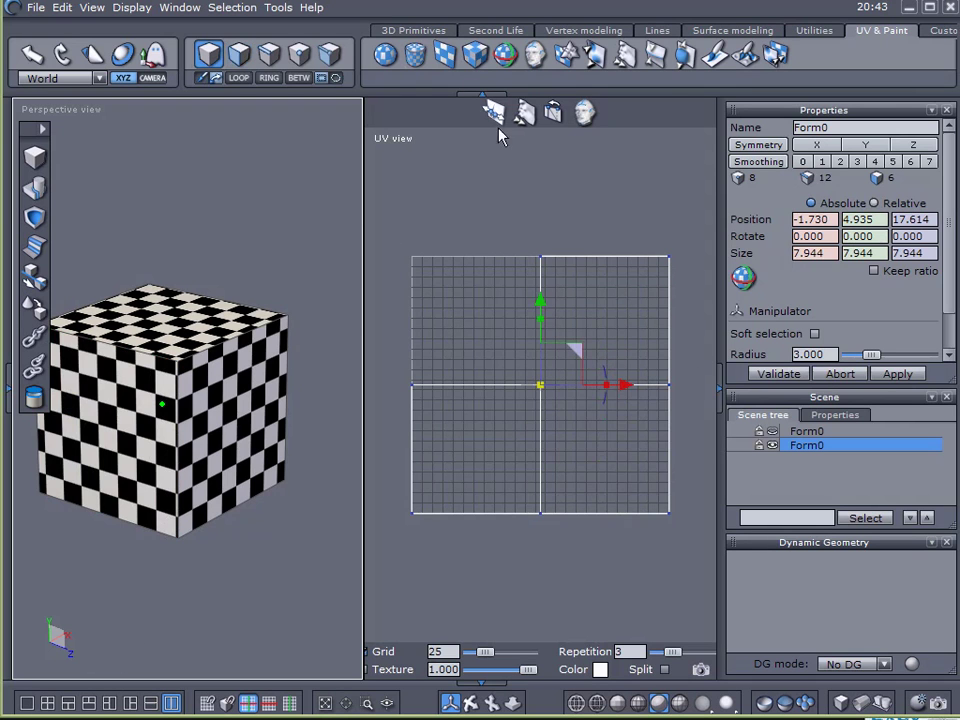
click(478, 62)
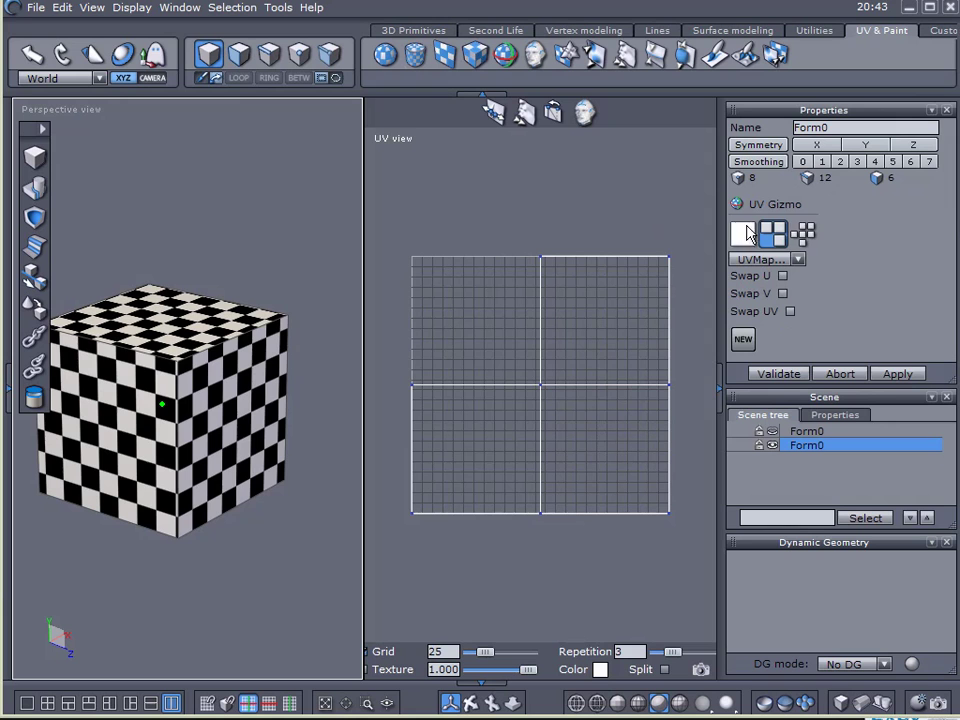
click(803, 233)
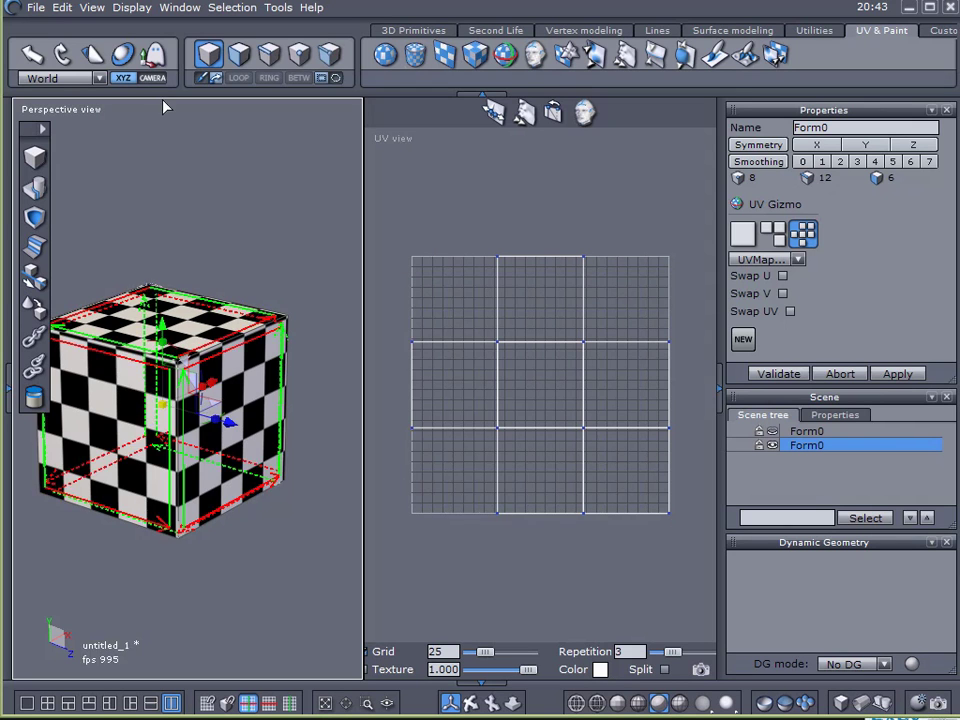
click(776, 376)
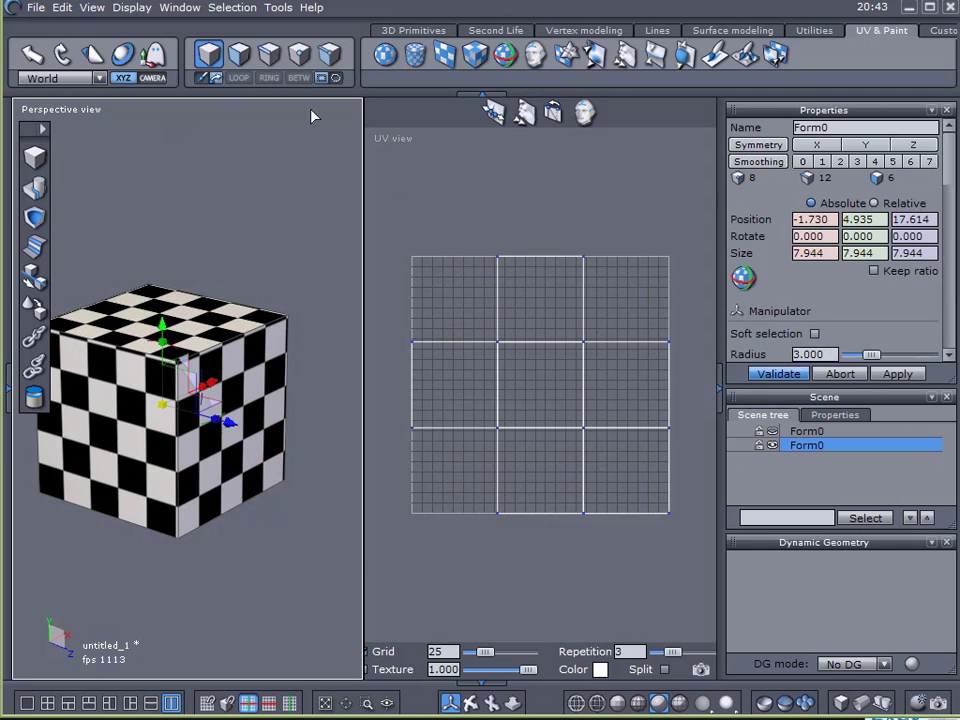
Select six faces in the 3x3 UV grid, then orbit to the front-left and deselect them.
click(238, 54)
click(555, 300)
shift+click(530, 380)
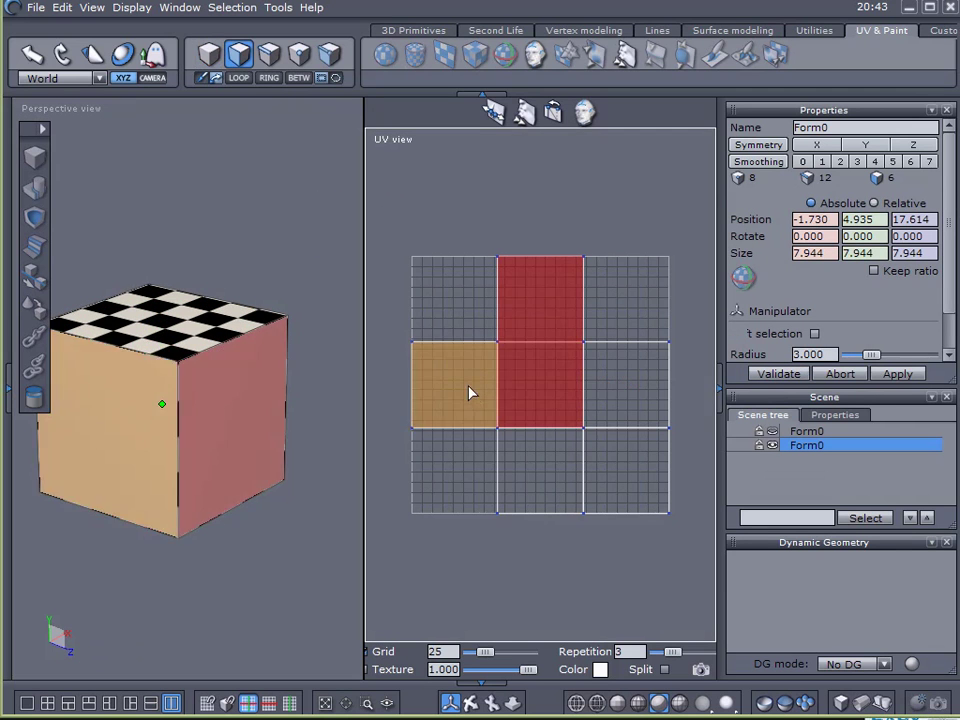
shift+click(469, 392)
shift+click(625, 385)
shift+click(619, 467)
shift+click(513, 475)
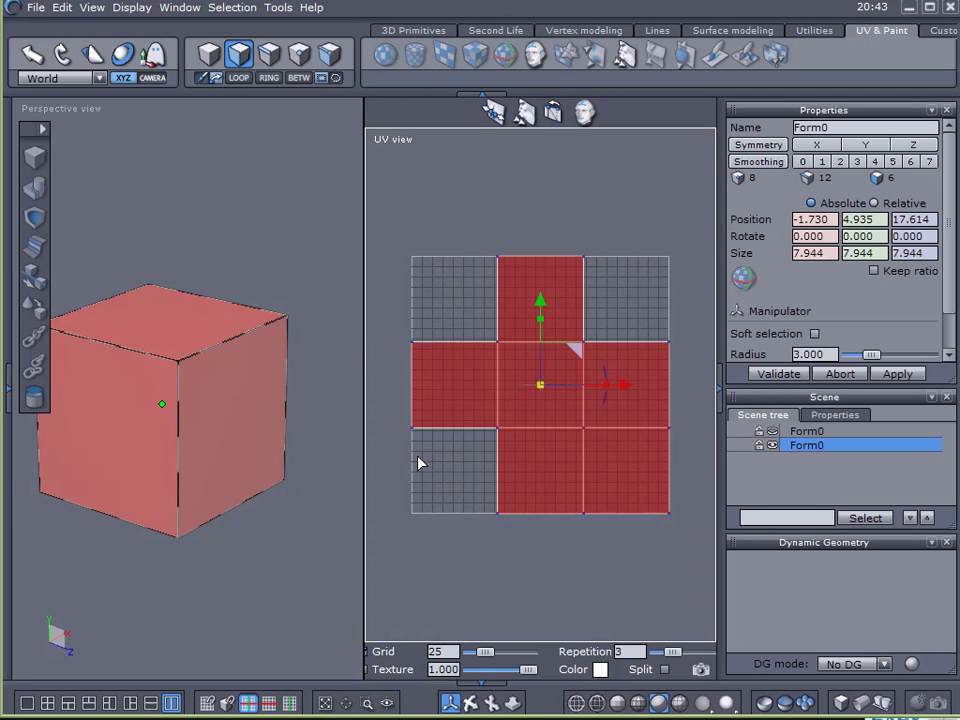
middle_drag(246, 548, 251, 574)
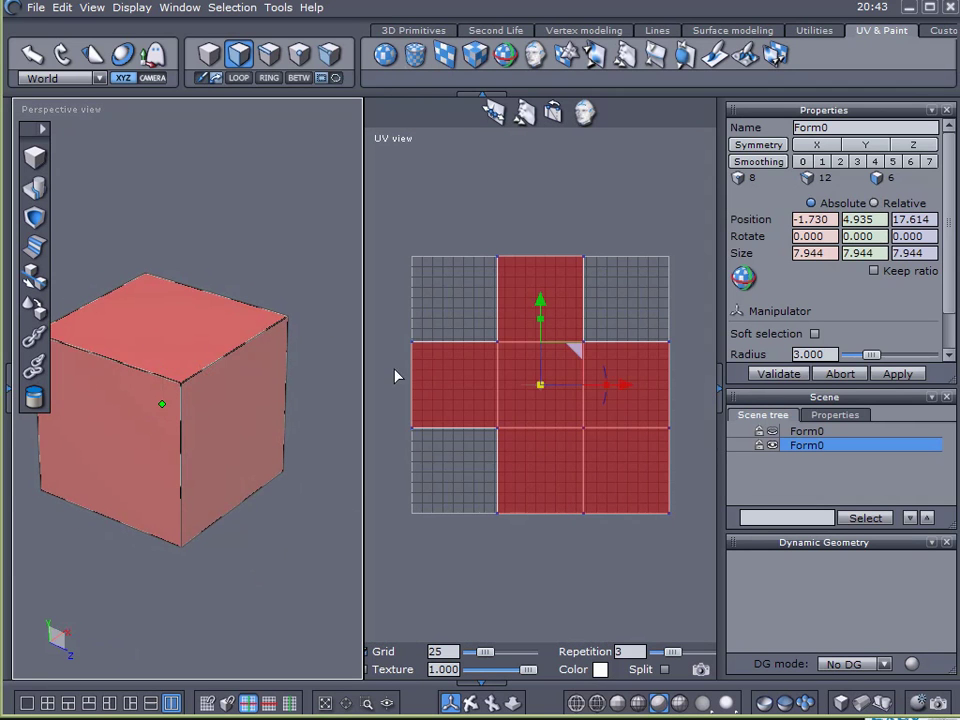
click(476, 224)
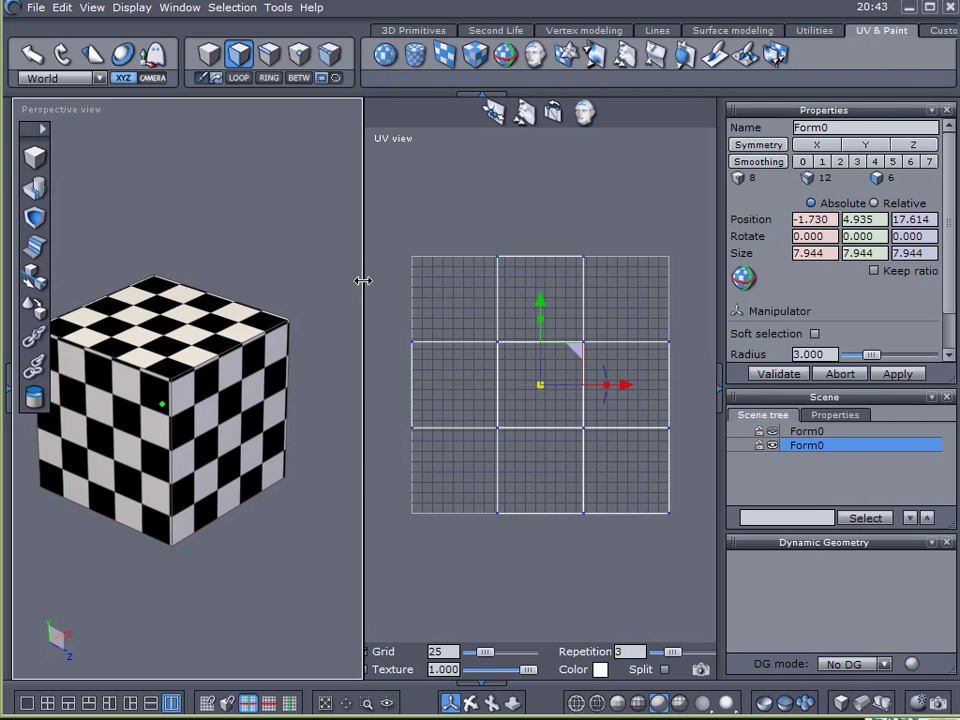
Widen the UV layout view by moving the viewport splitter left.
drag(363, 281, 238, 281)
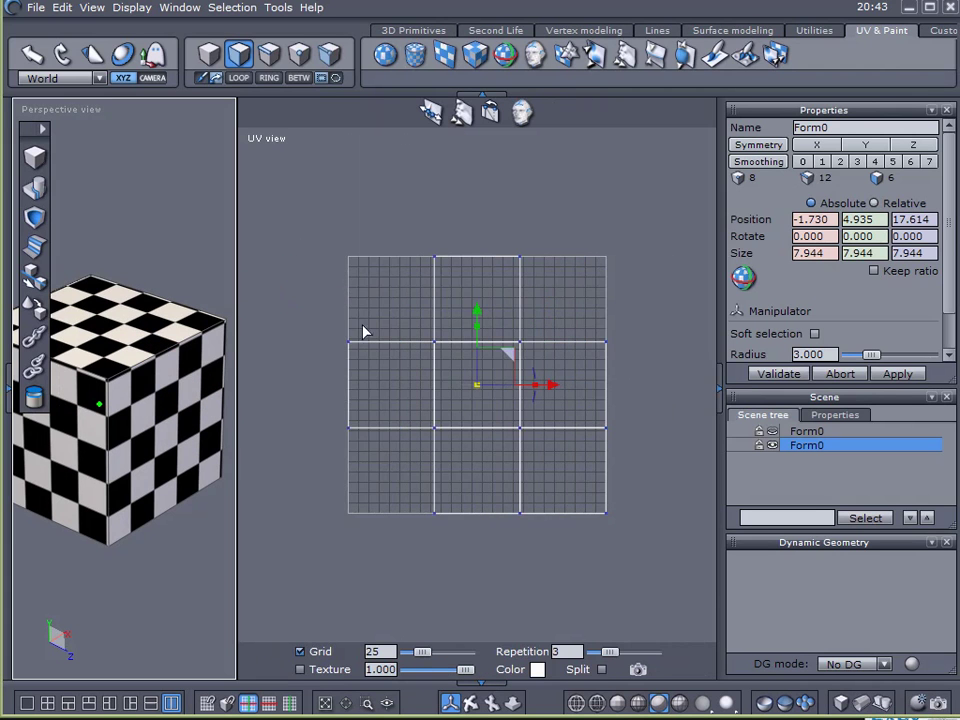
scroll(364, 331, up, 3)
scroll(341, 328, down, 3)
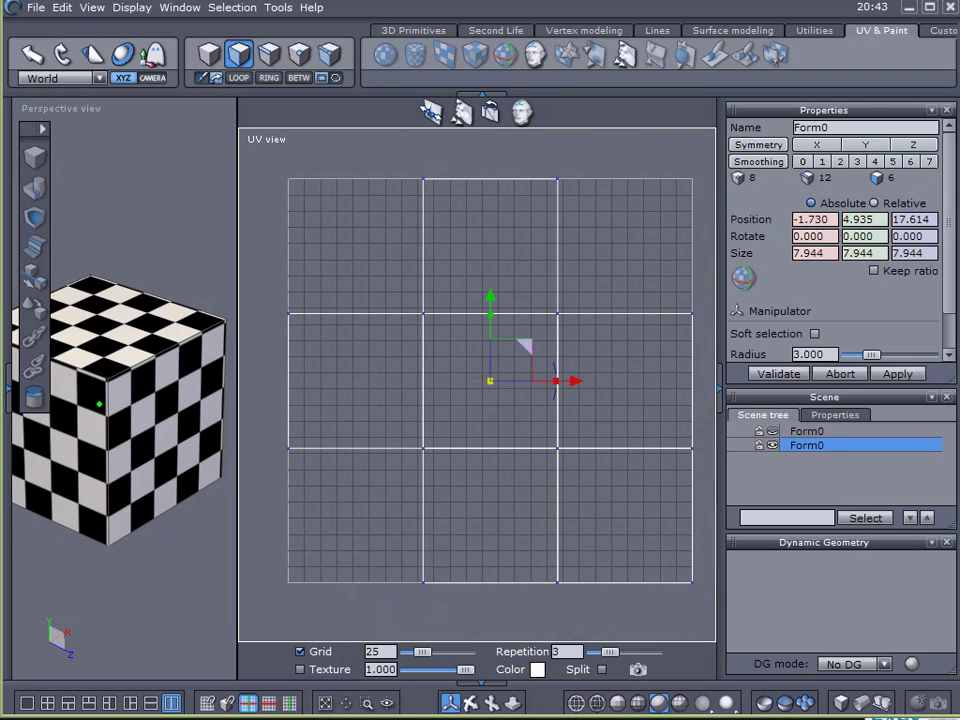
Sketch U and V labels with equals signs beside the UV grid.
mouse_move(276, 168)
mouse_down()
mouse_move(283, 198)
mouse_move(303, 169)
mouse_up()
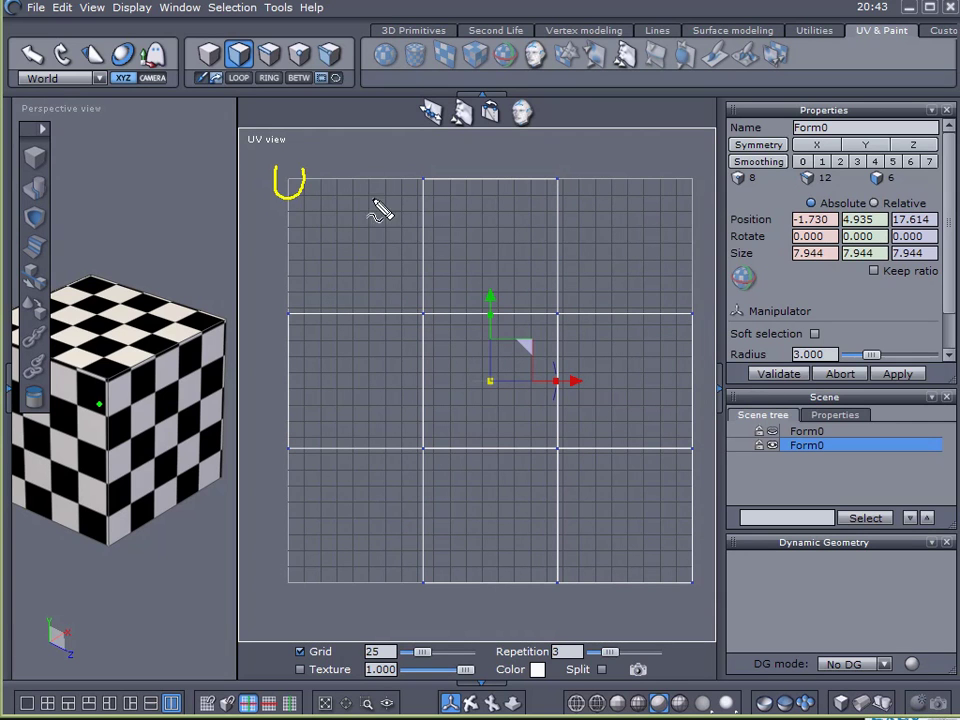
mouse_move(274, 230)
mouse_down()
mouse_move(291, 264)
mouse_move(297, 230)
mouse_up()
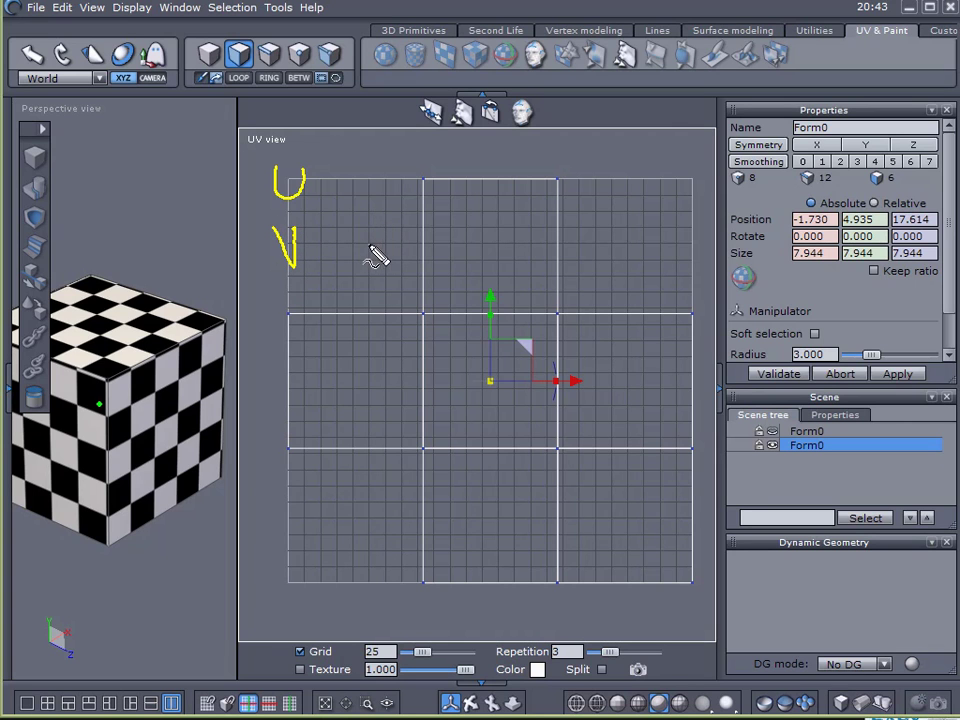
drag(317, 240, 331, 250)
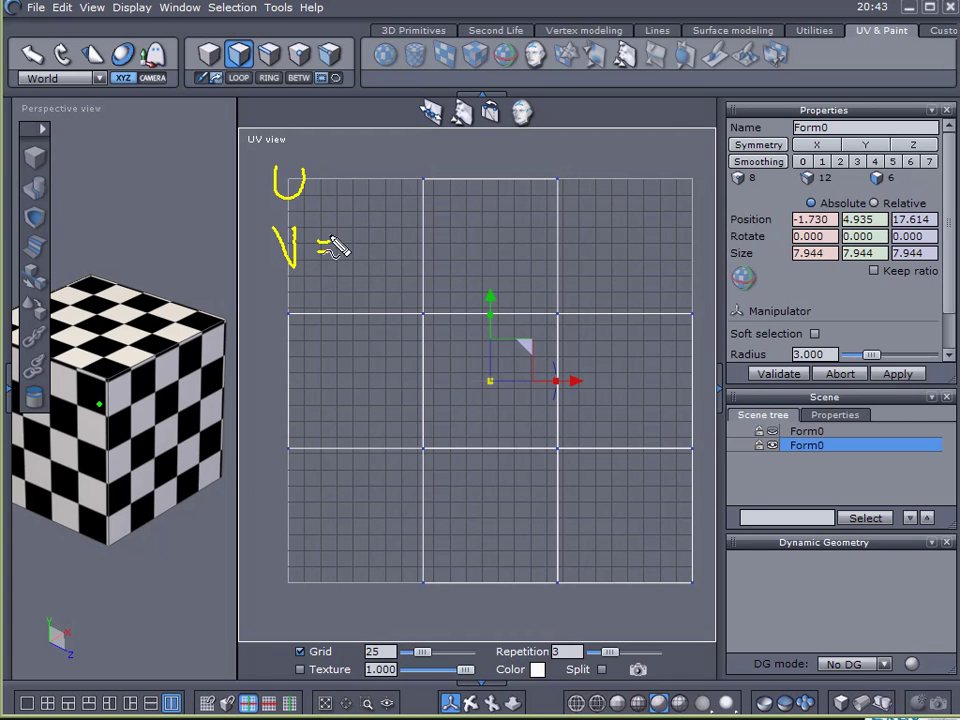
drag(318, 180, 331, 179)
drag(318, 191, 331, 190)
Draw double-headed U/V direction arrows, clear the sketches, then select the front-left face.
mouse_move(476, 394)
mouse_down()
mouse_move(472, 192)
mouse_move(454, 218)
mouse_move(472, 198)
mouse_move(488, 224)
mouse_up()
drag(478, 399, 477, 580)
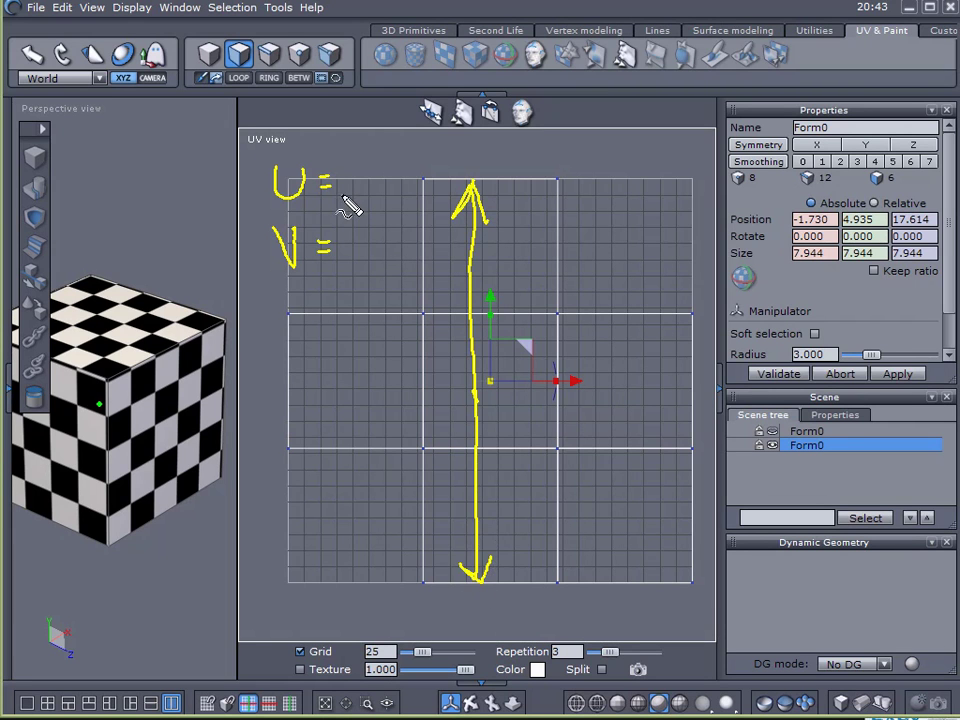
mouse_move(296, 504)
mouse_down()
mouse_move(682, 503)
mouse_move(655, 517)
mouse_up()
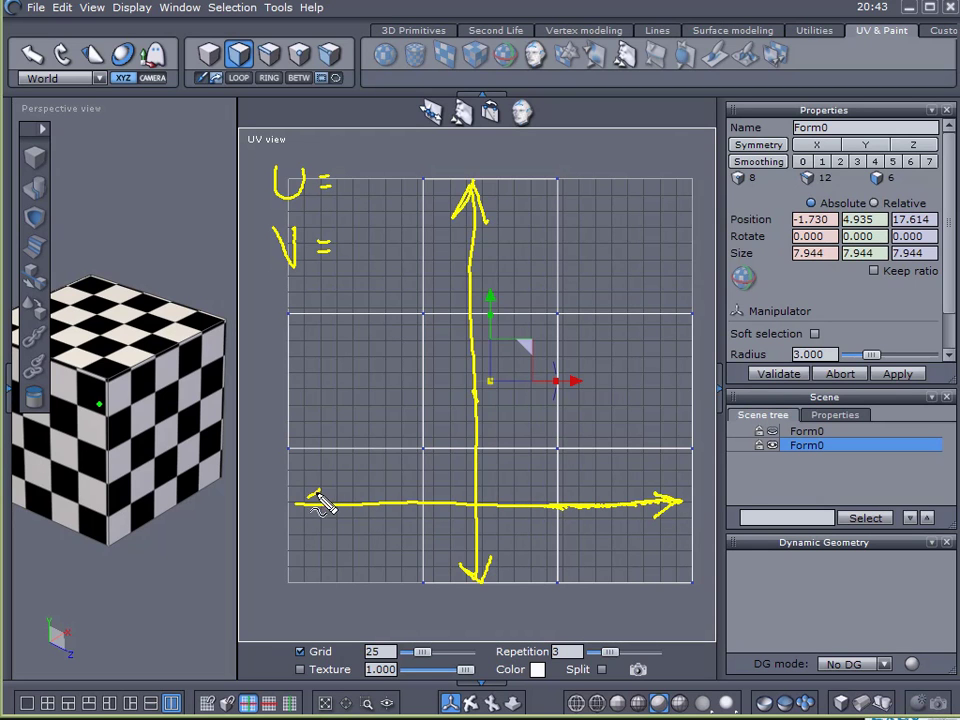
drag(318, 490, 291, 507)
drag(291, 507, 318, 518)
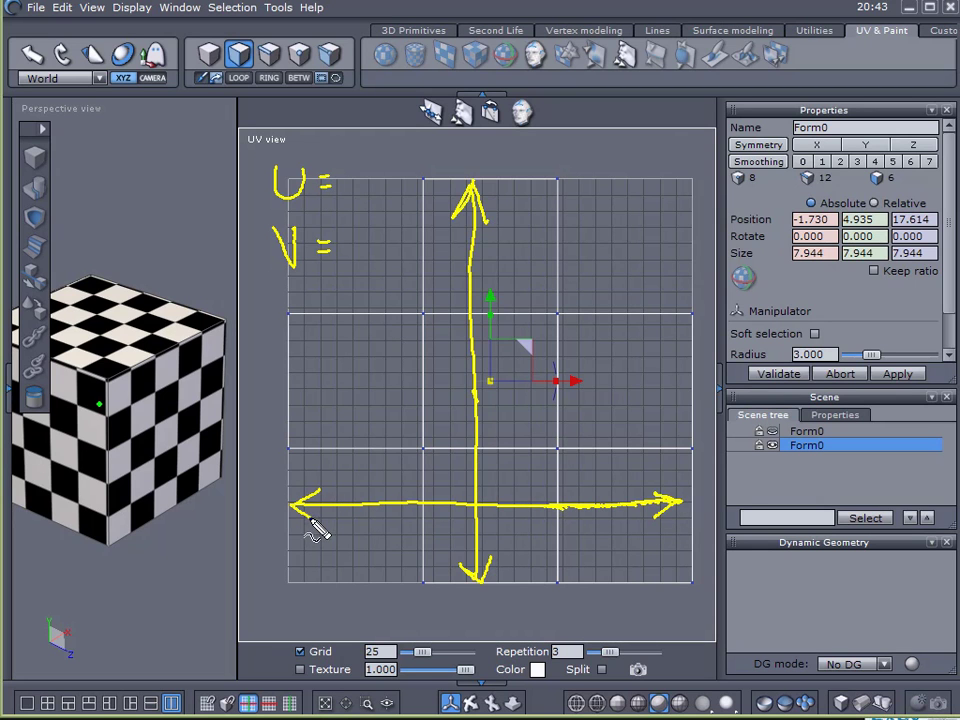
key(Escape)
click(20, 410)
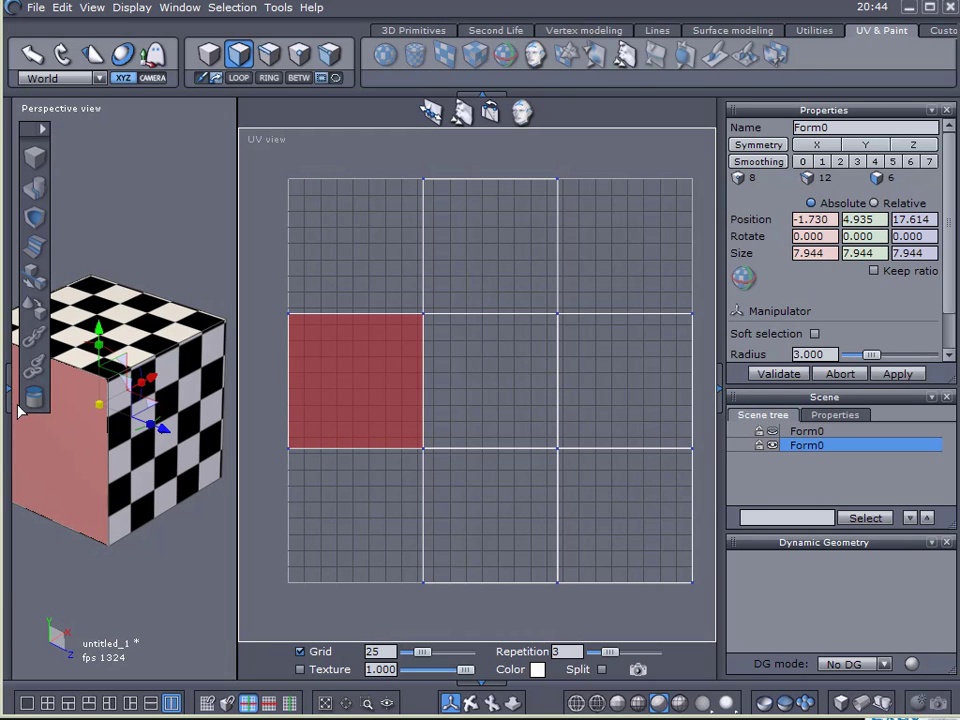
click(95, 173)
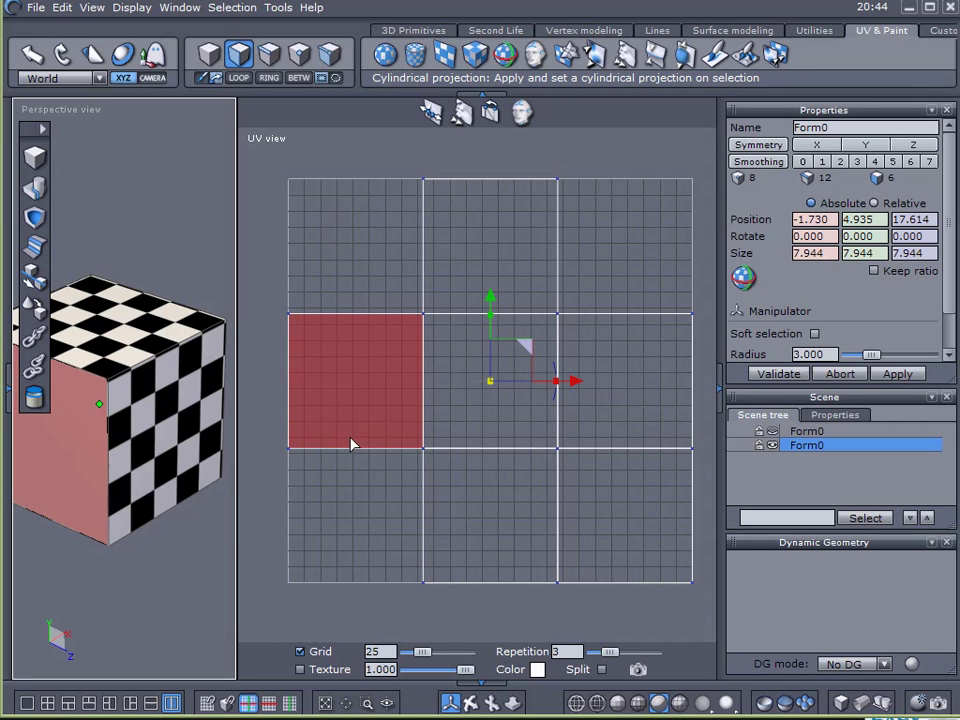
shift+click(489, 392)
shift+click(613, 399)
shift+click(620, 512)
shift+click(491, 486)
shift+click(480, 286)
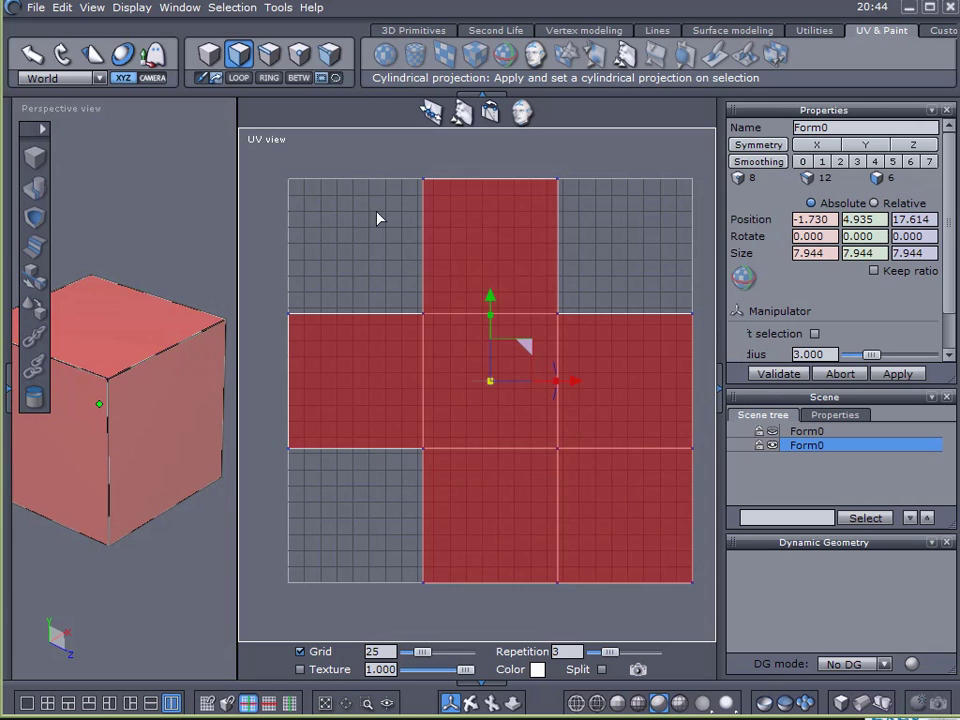
click(349, 164)
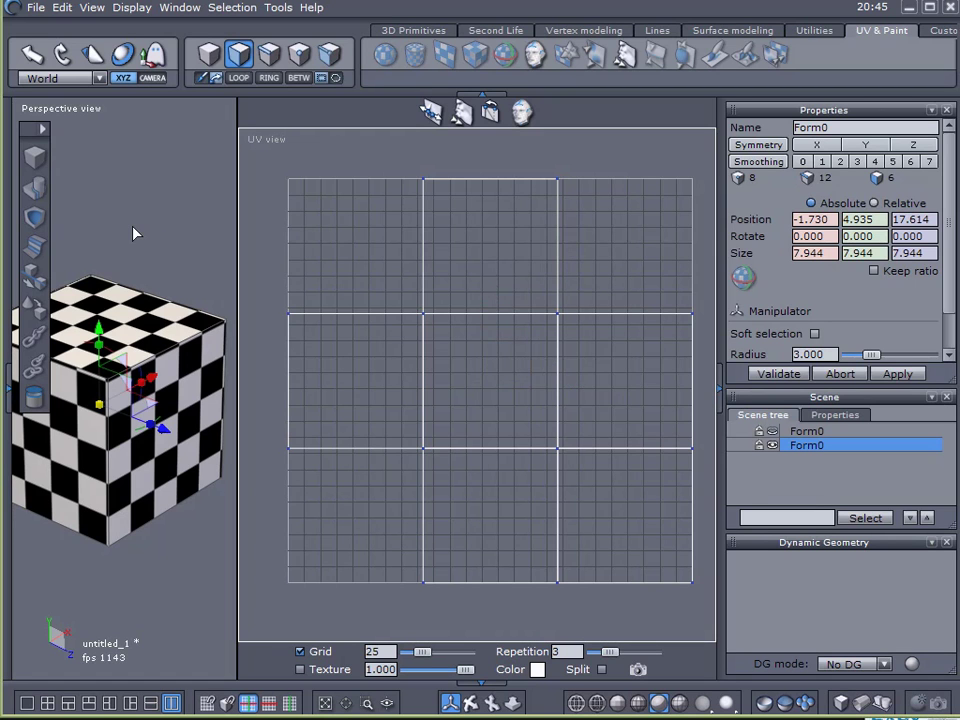
Save a UV snapshot image named asdfasdf to the Desktop.
click(637, 670)
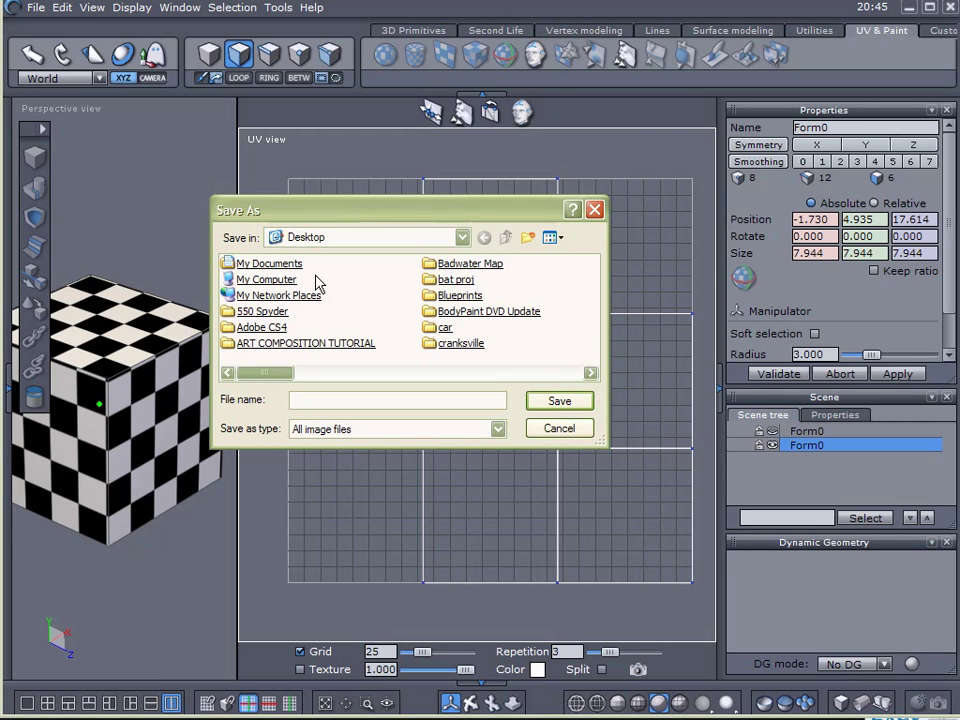
text(asdfasdf)
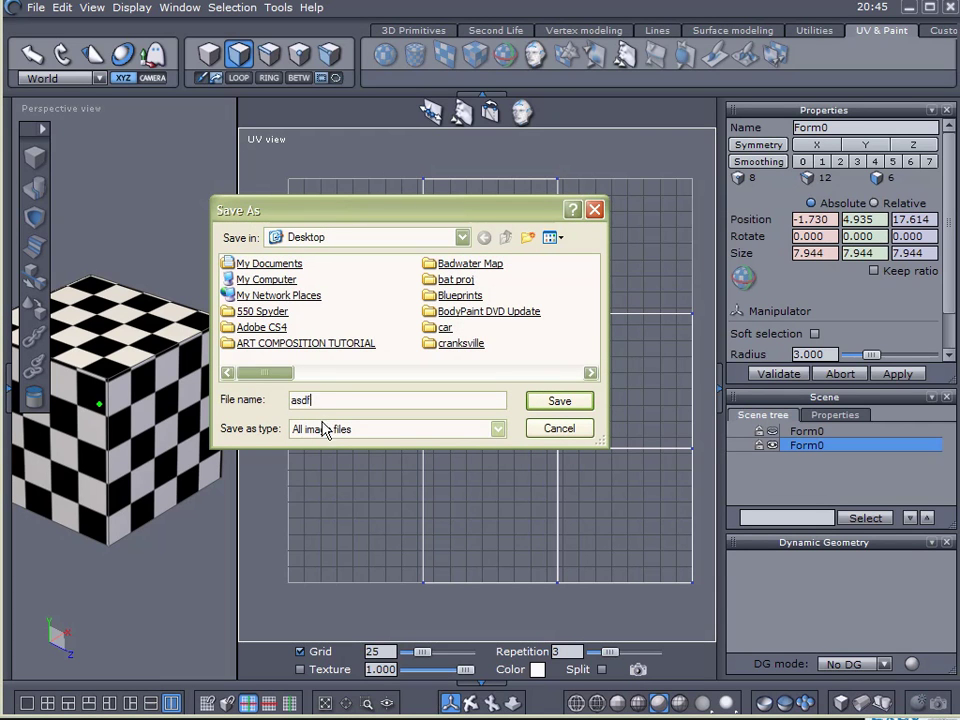
click(553, 427)
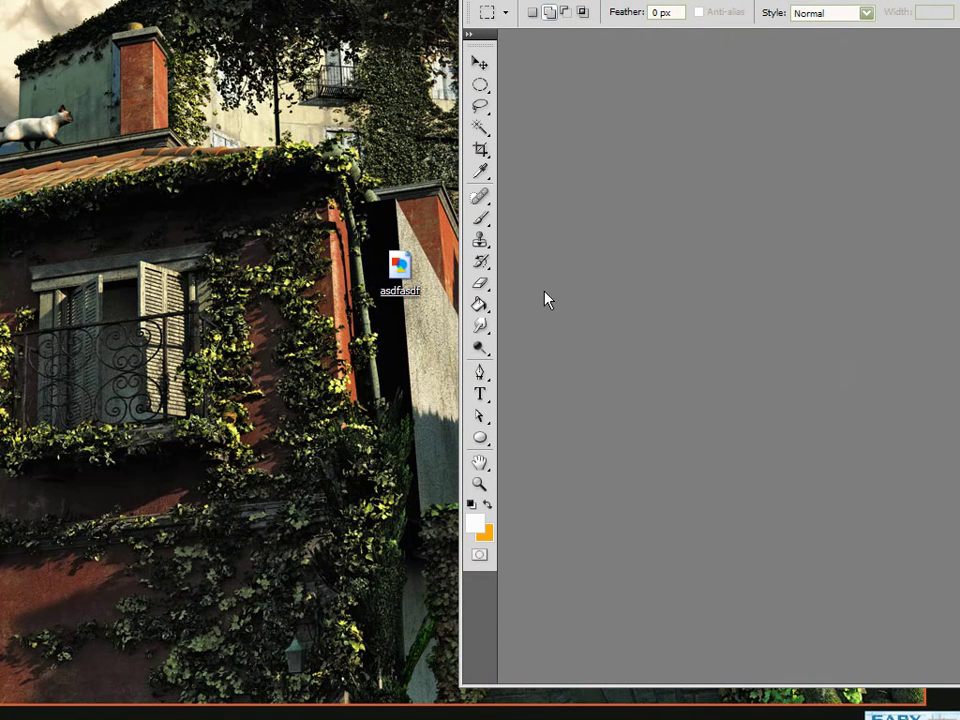
With asdfasdf.png open in Photoshop, deselect the desktop icon and pick the Move tool.
click(180, 264)
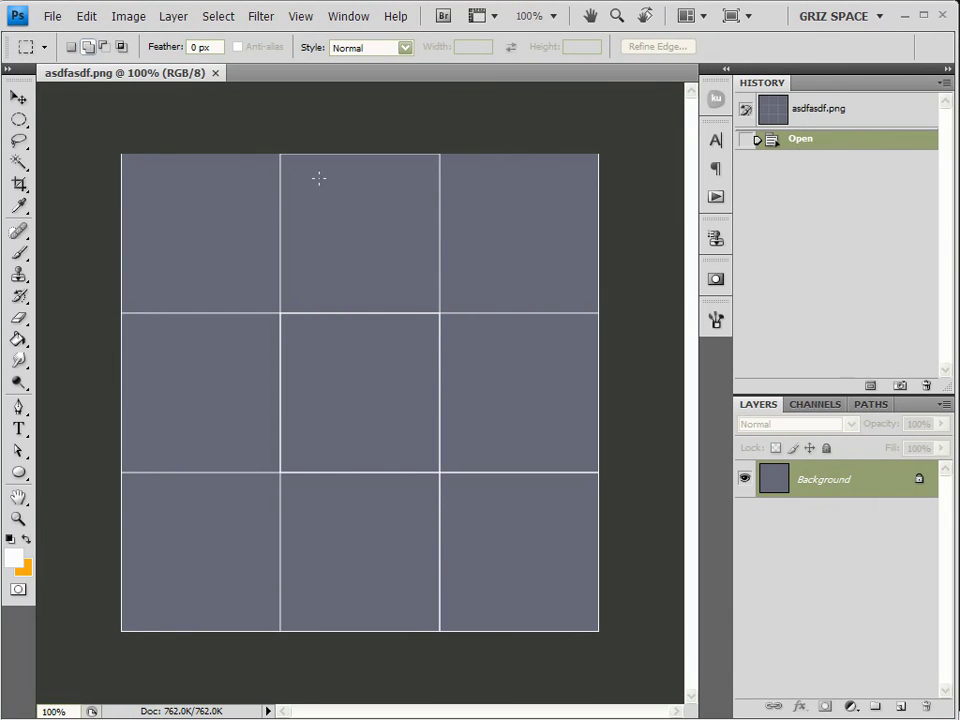
click(19, 96)
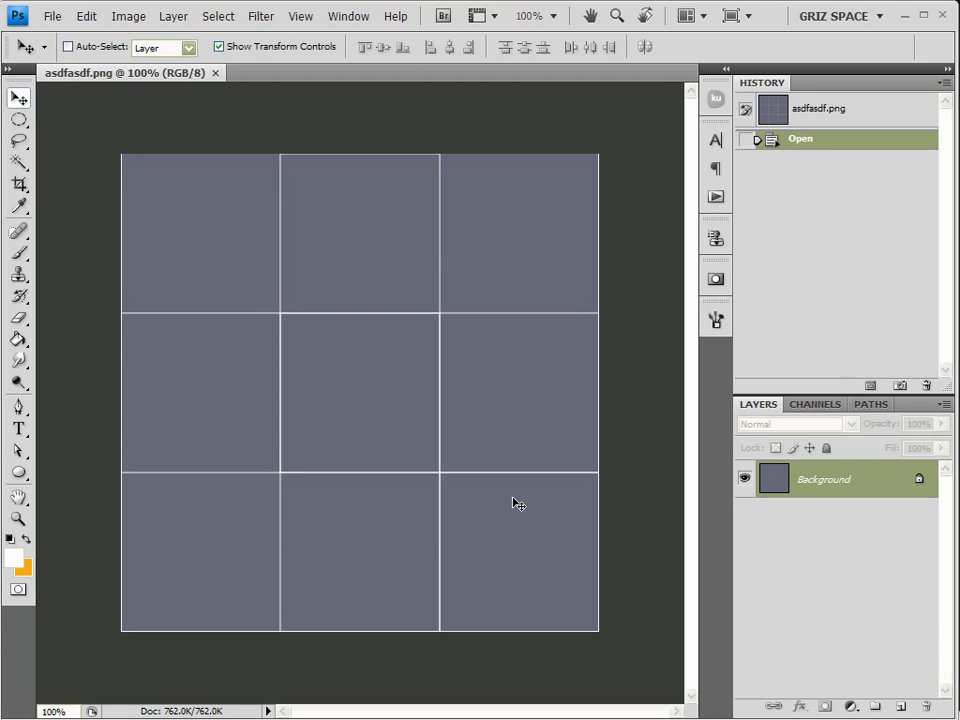
On a new layer, paint an orange dot in the top-middle cell with an enlarged 19 px round brush.
click(899, 706)
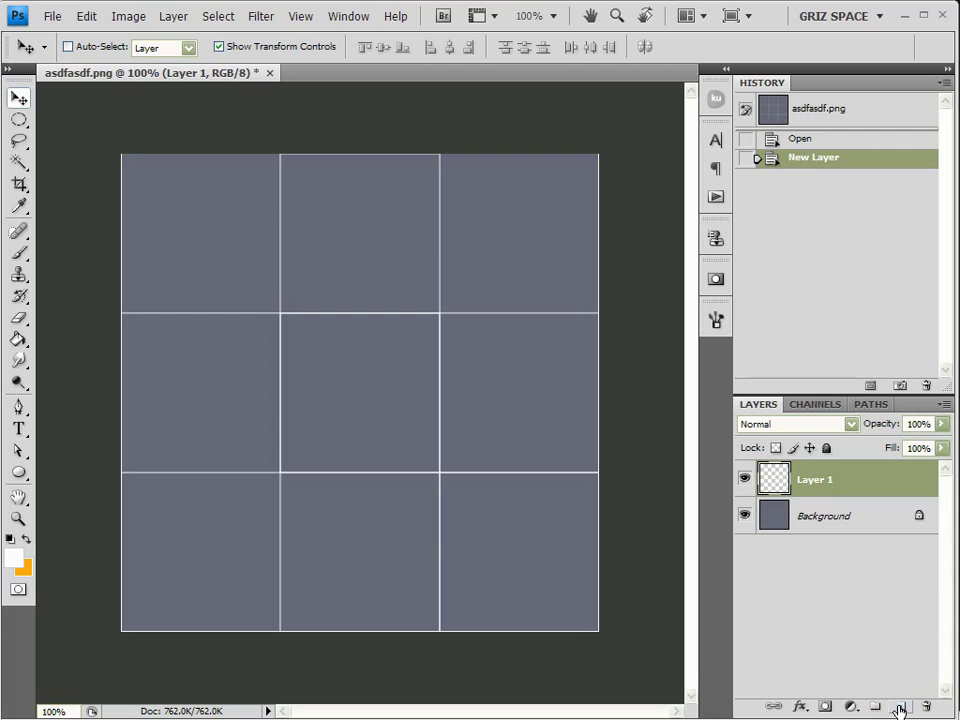
click(17, 253)
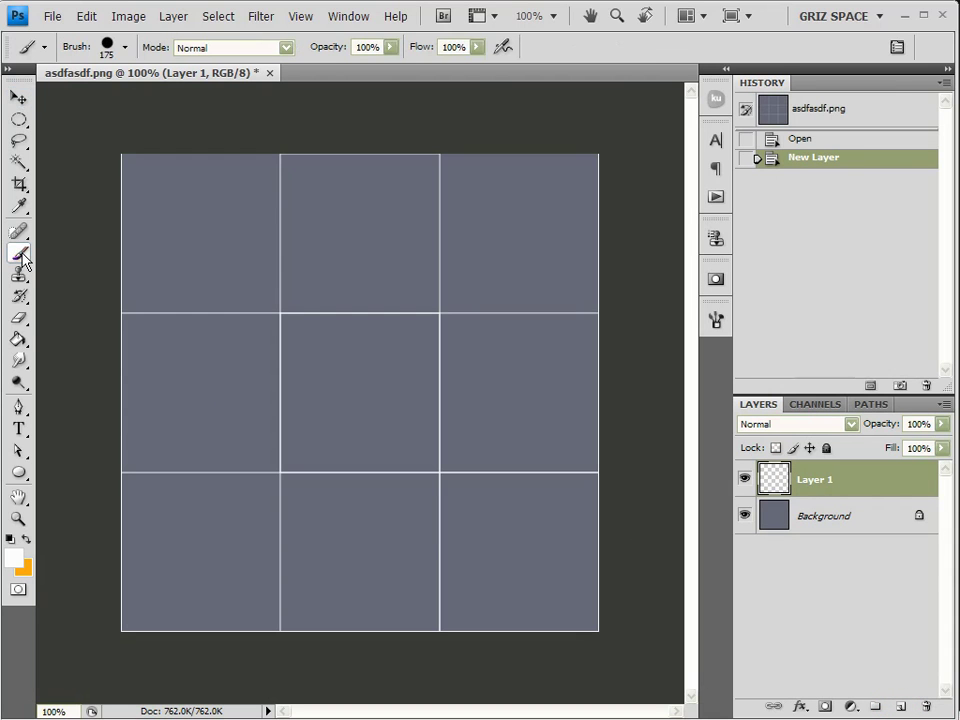
click(25, 541)
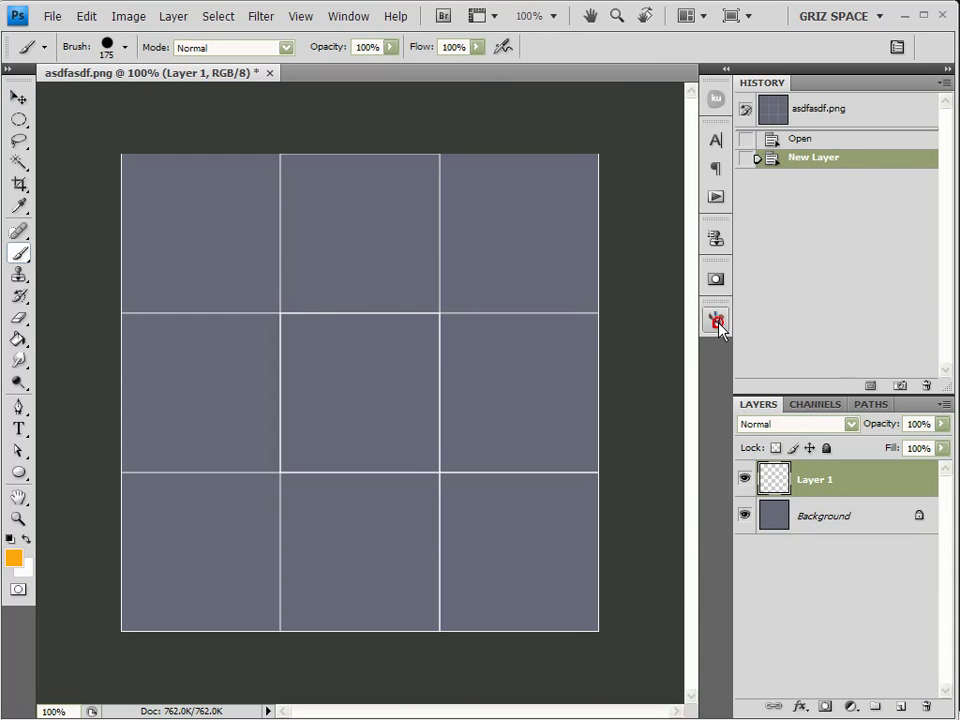
click(716, 320)
click(645, 330)
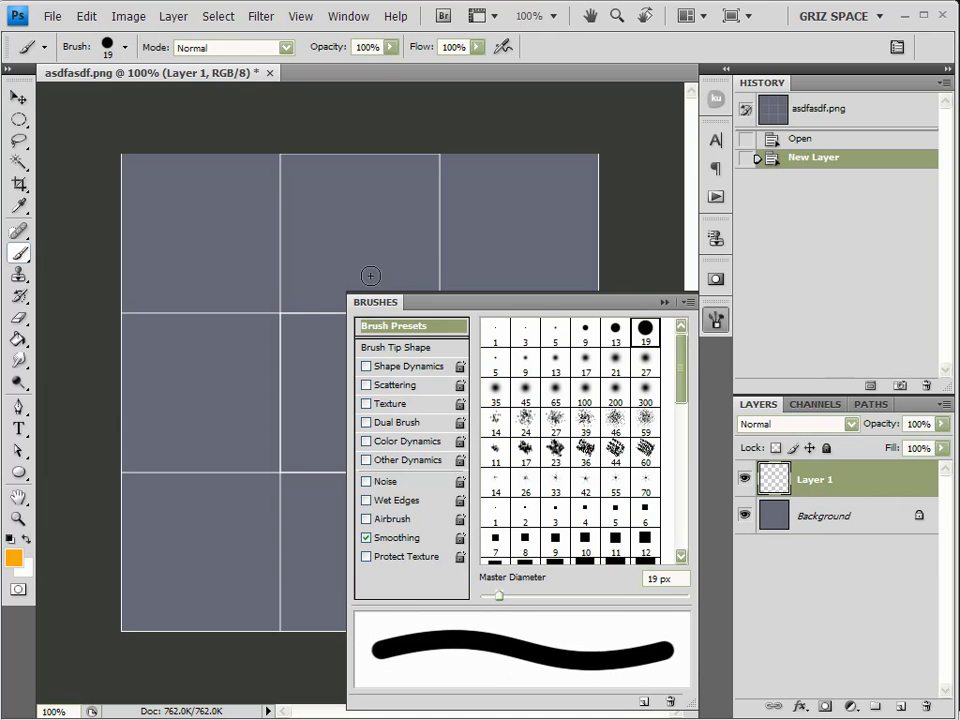
click(654, 339)
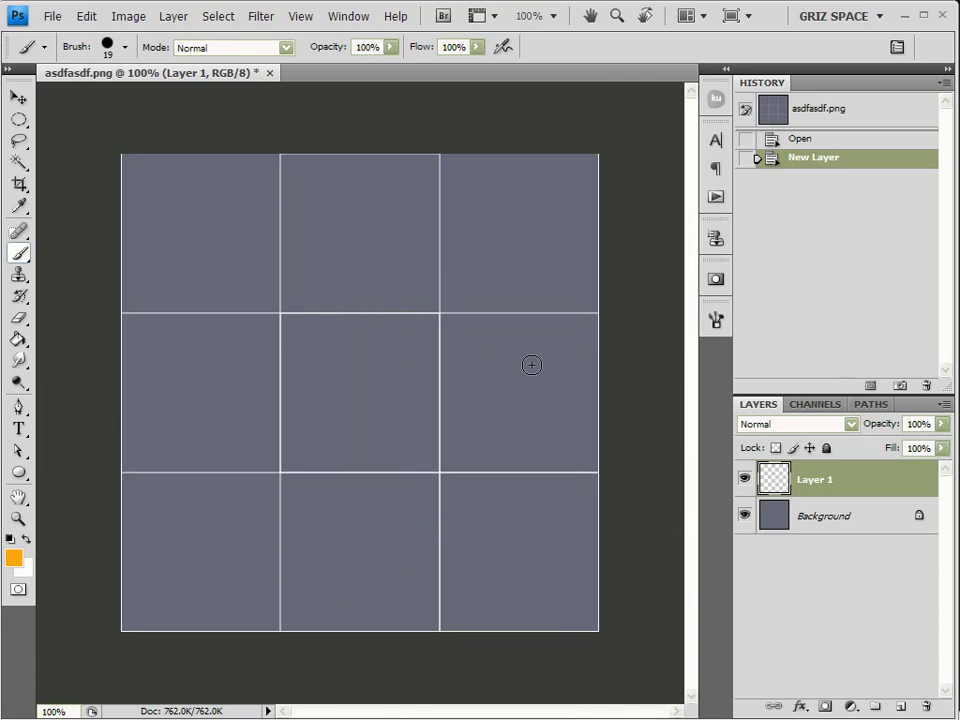
key(bracketright)
key(bracketright)
key(bracketright)
key(bracketright)
key(bracketright)
key(bracketright)
key(bracketright)
key(bracketright)
key(bracketright)
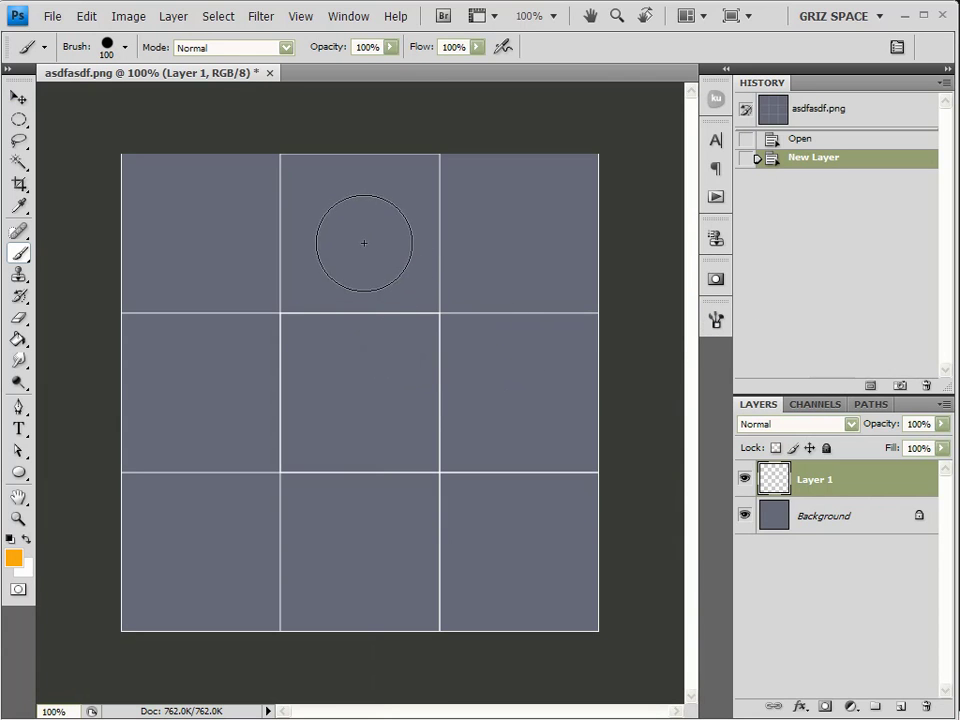
click(361, 232)
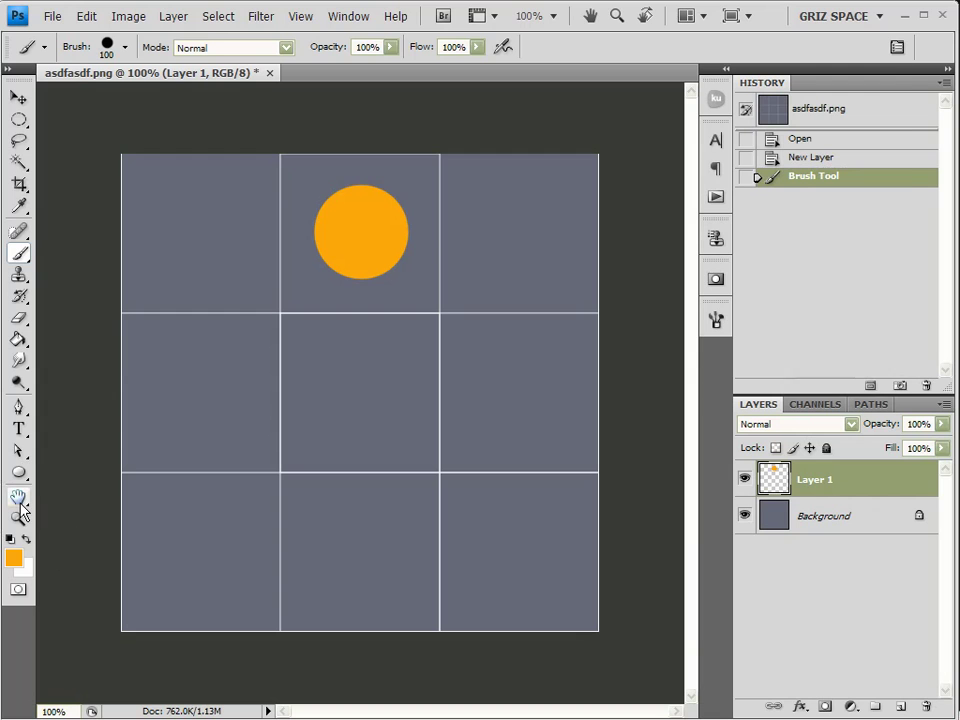
Paint a red dot in the middle-right cell and a blue dot in the middle-left cell.
click(14, 560)
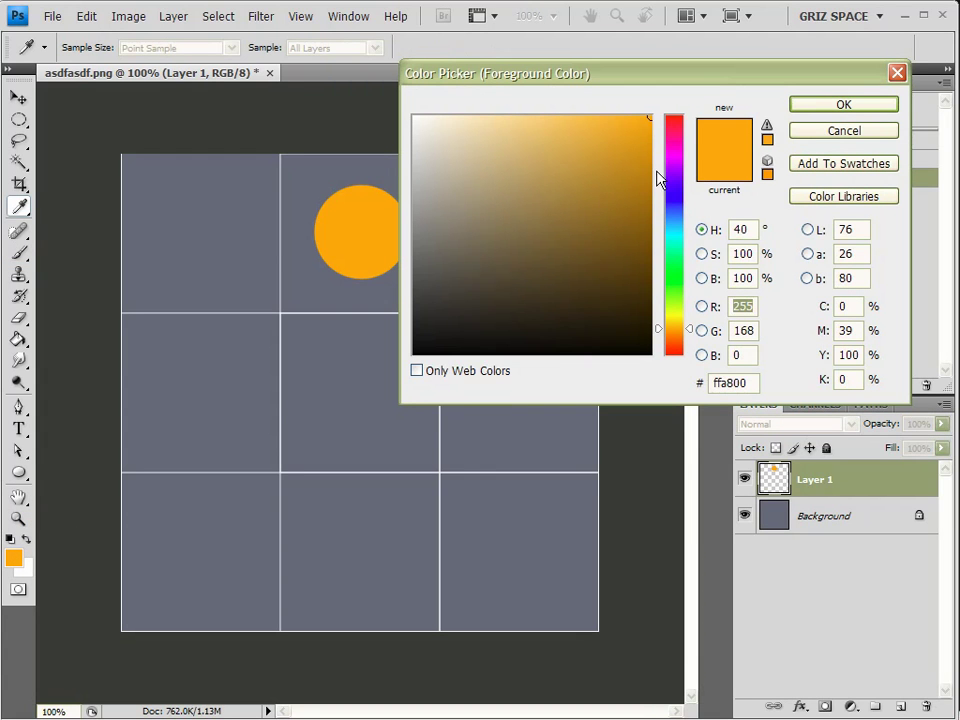
click(674, 117)
click(792, 108)
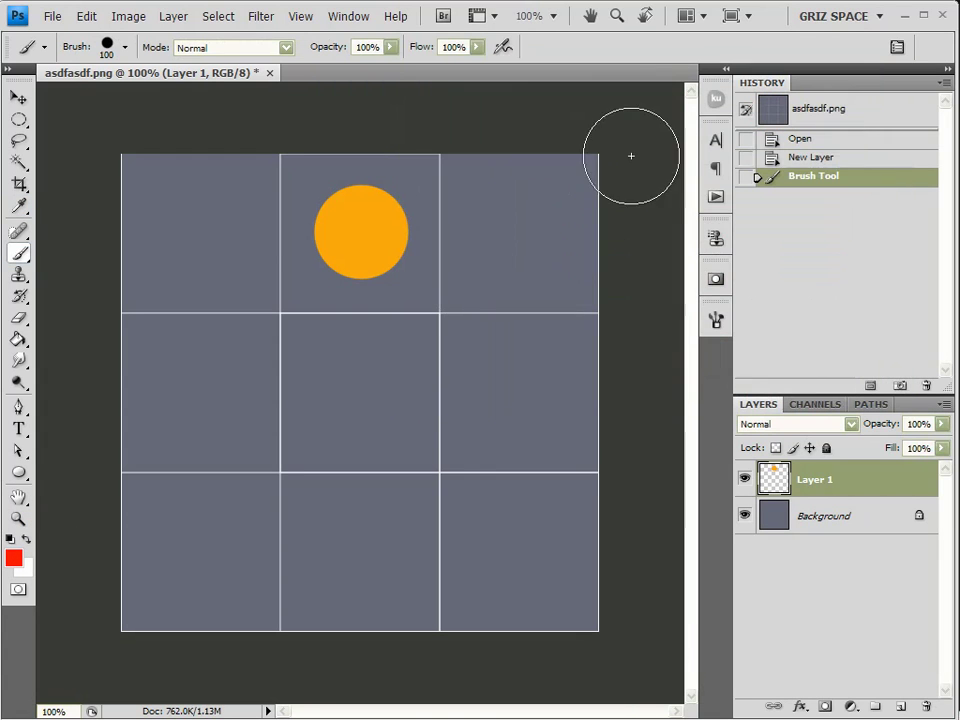
click(516, 397)
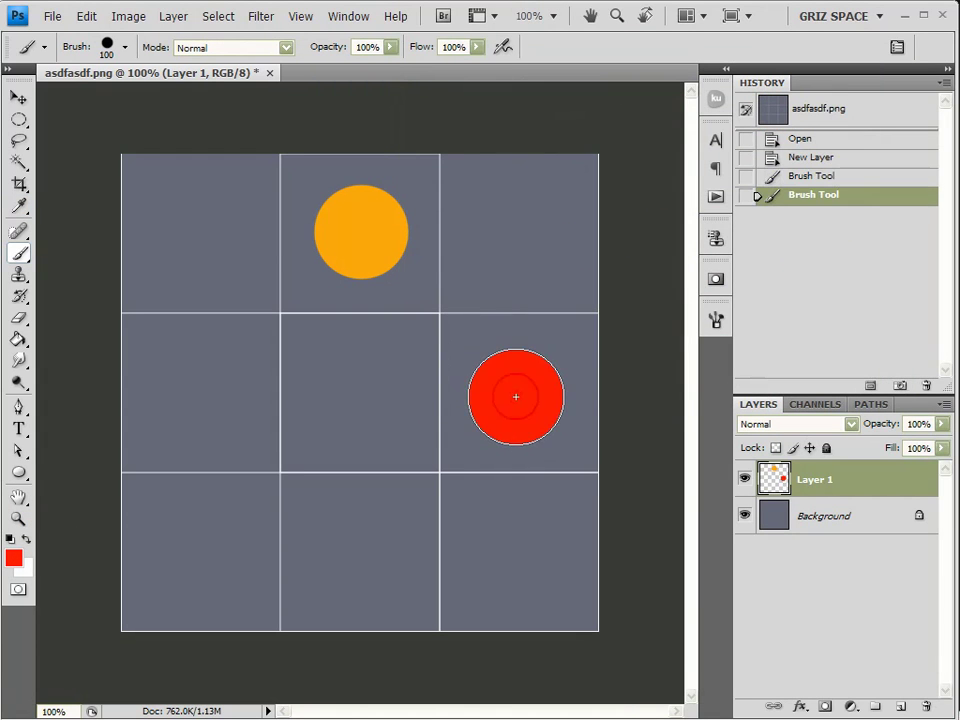
click(12, 558)
click(670, 197)
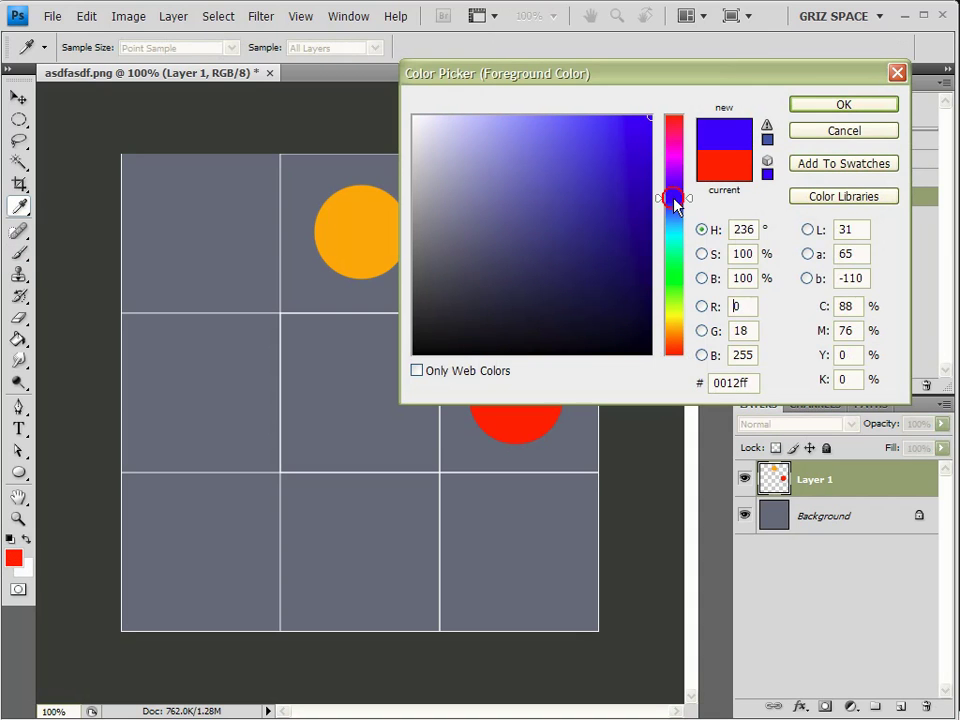
click(843, 130)
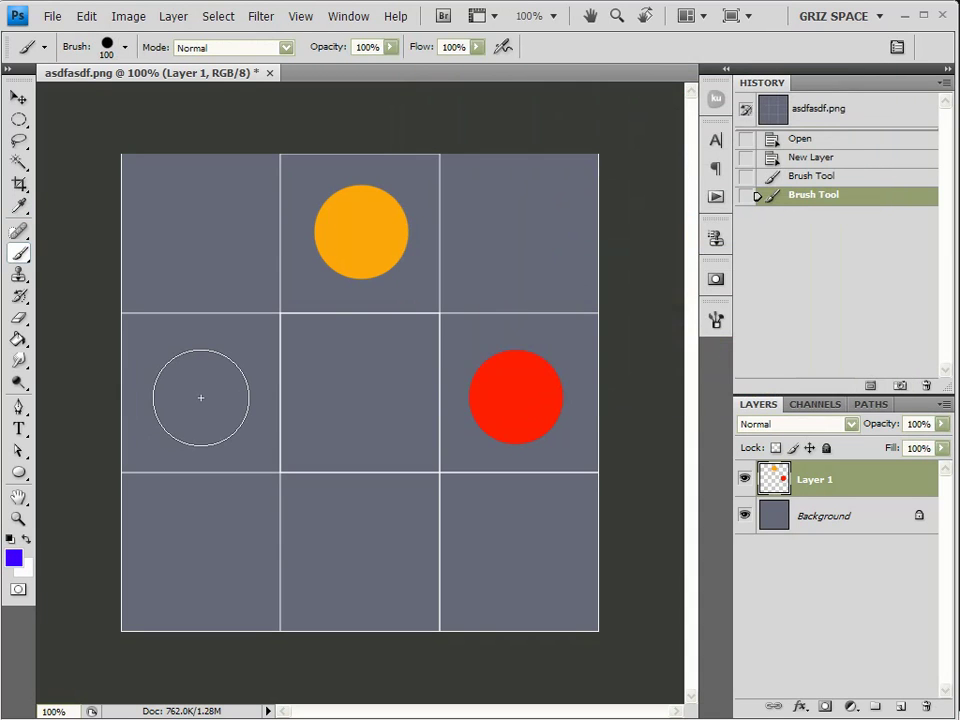
click(199, 397)
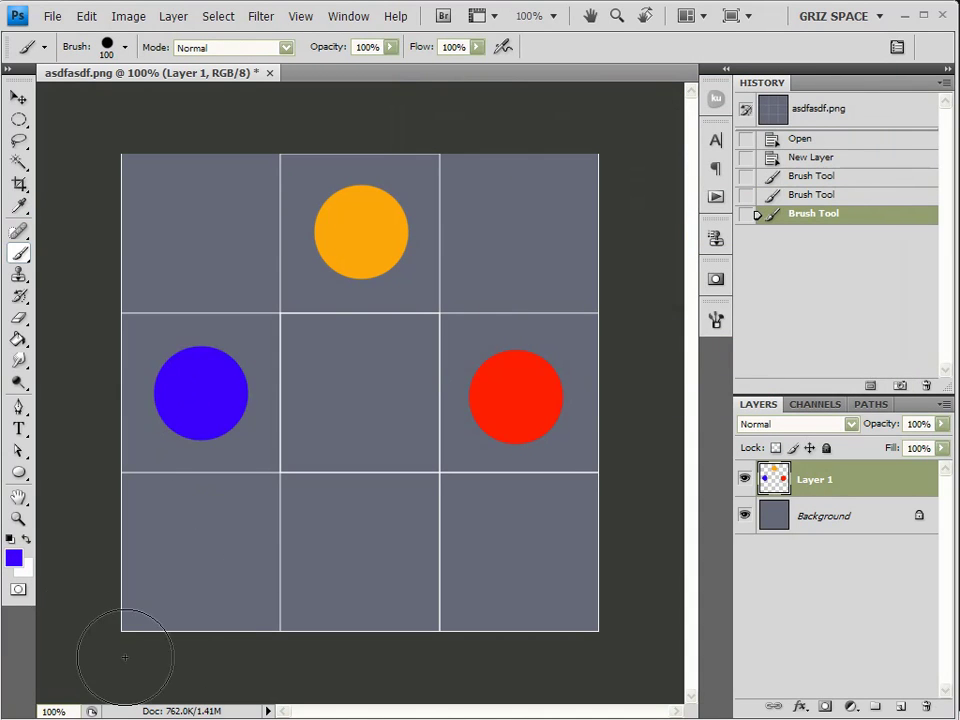
Paint a green dot in the centre cell and a yellow dot in the bottom-right cell.
click(14, 558)
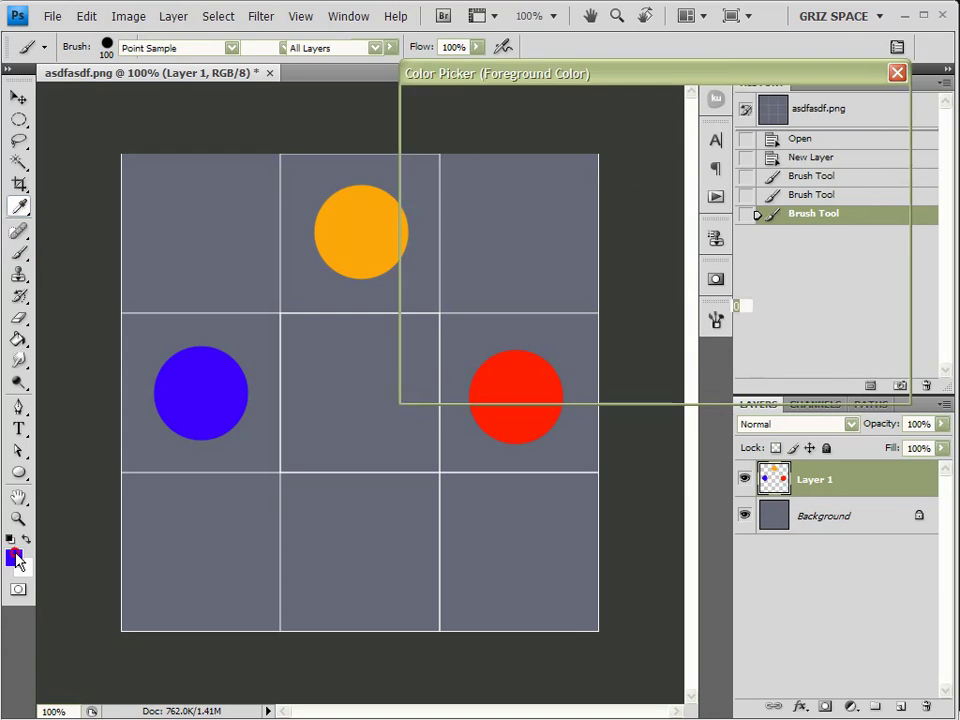
click(674, 279)
click(843, 104)
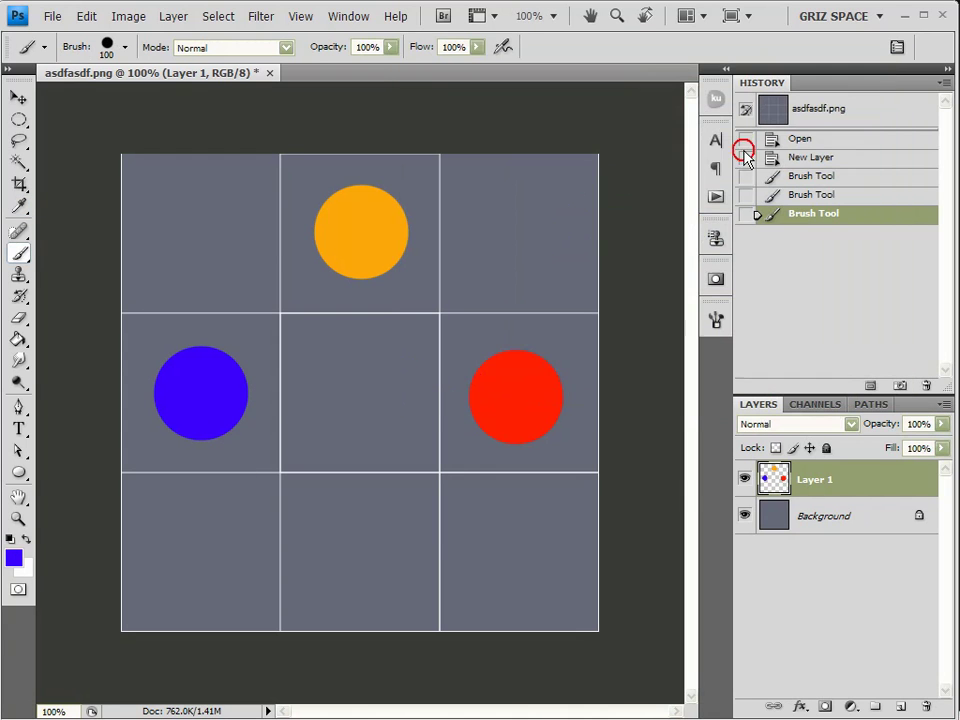
click(359, 395)
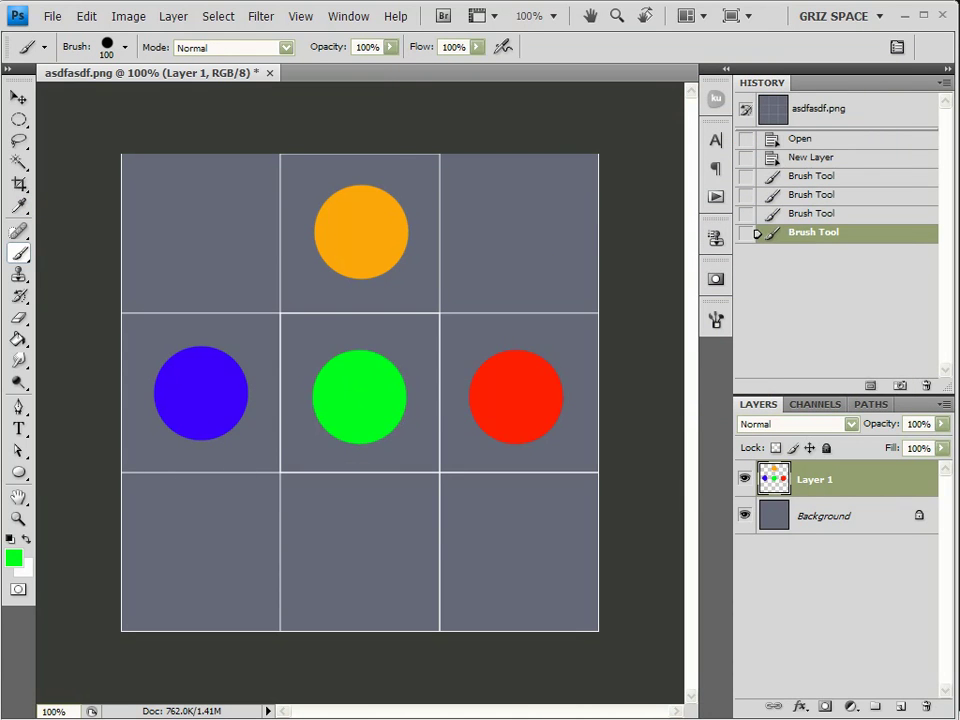
click(12, 558)
click(677, 318)
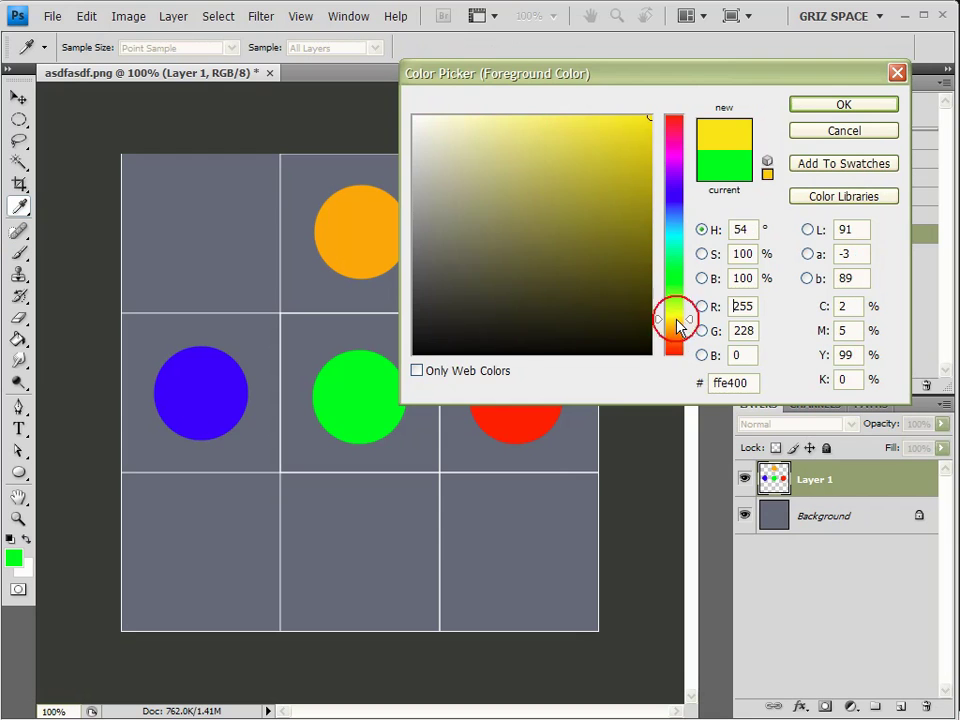
click(842, 106)
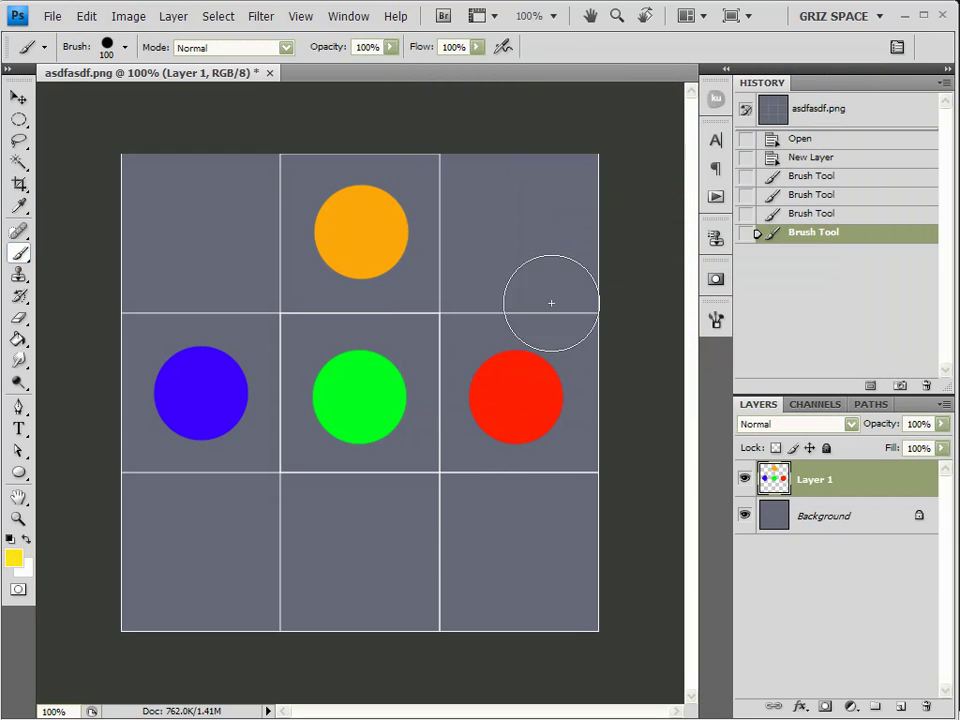
click(516, 561)
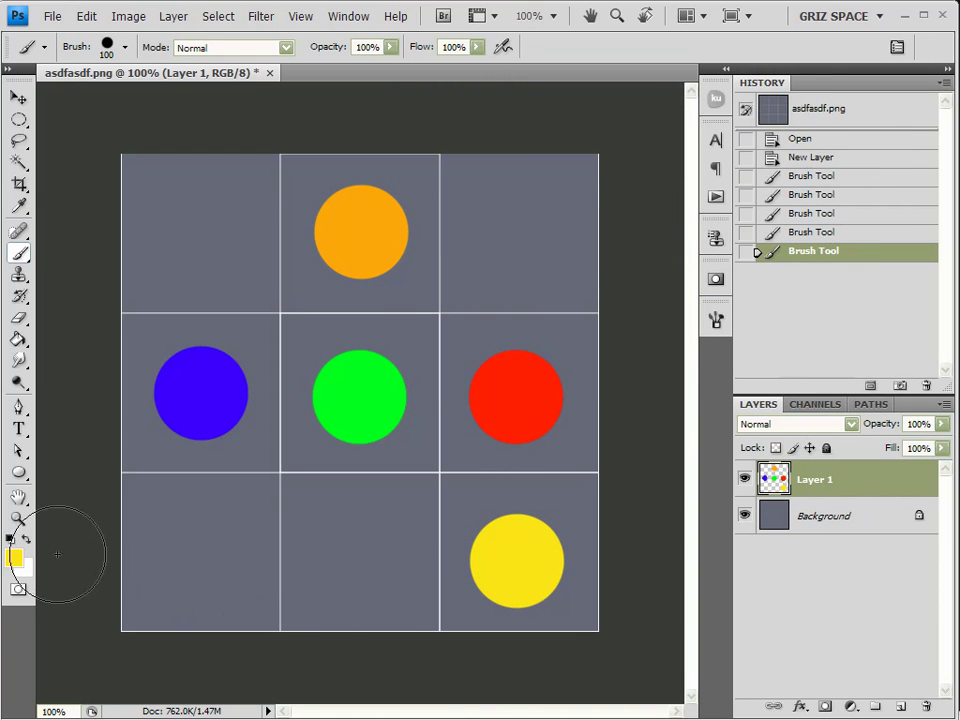
Paint a magenta dot in the bottom-middle cell, then return to the Move tool.
click(14, 558)
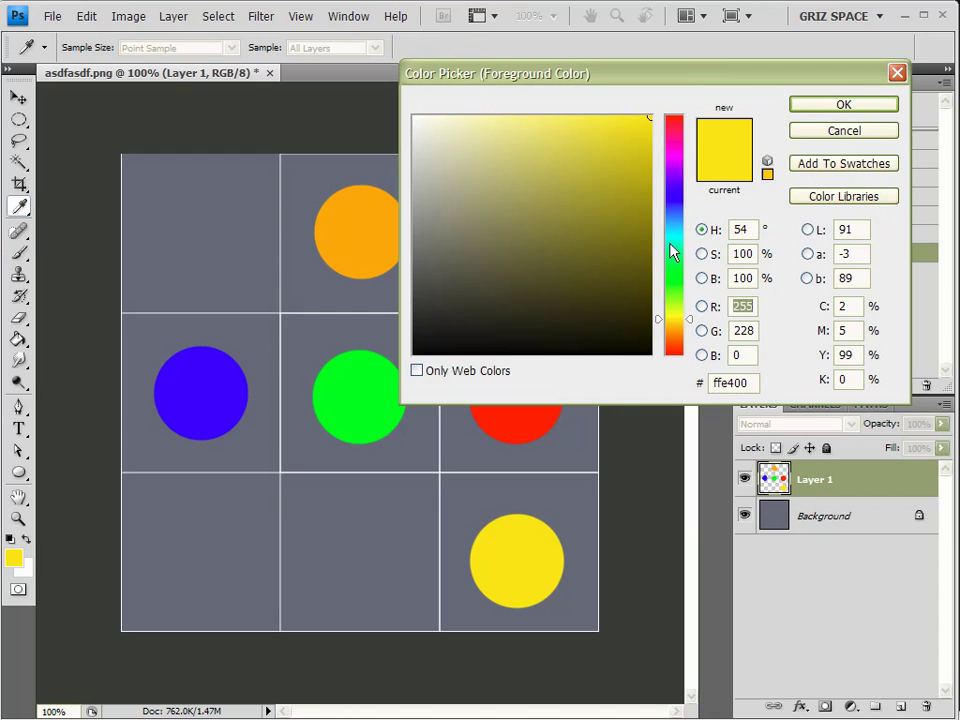
click(677, 157)
click(840, 106)
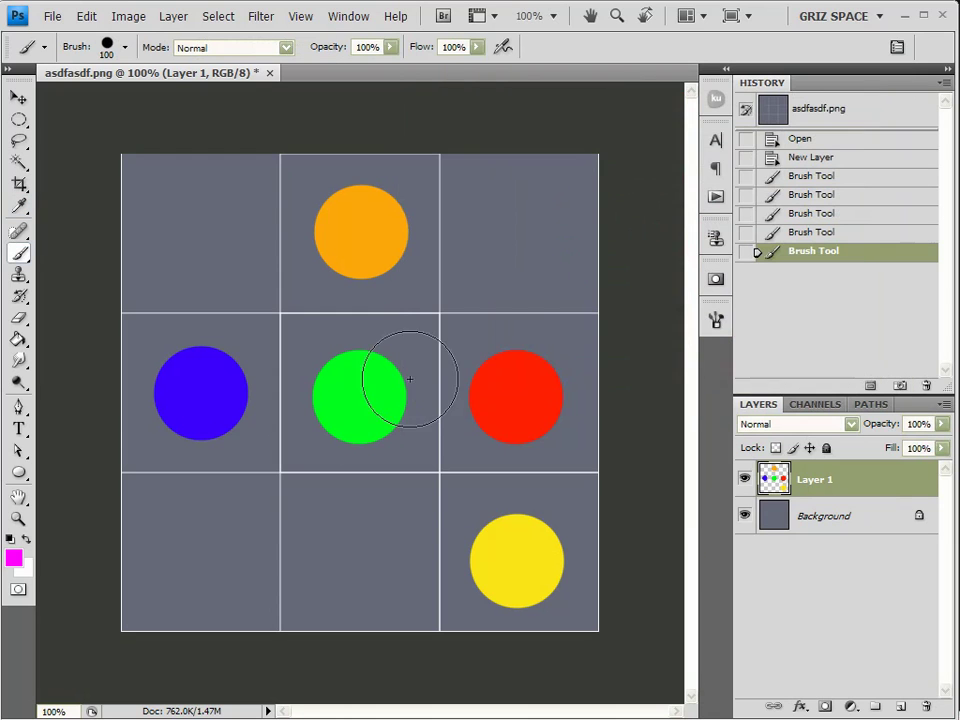
click(362, 553)
click(19, 96)
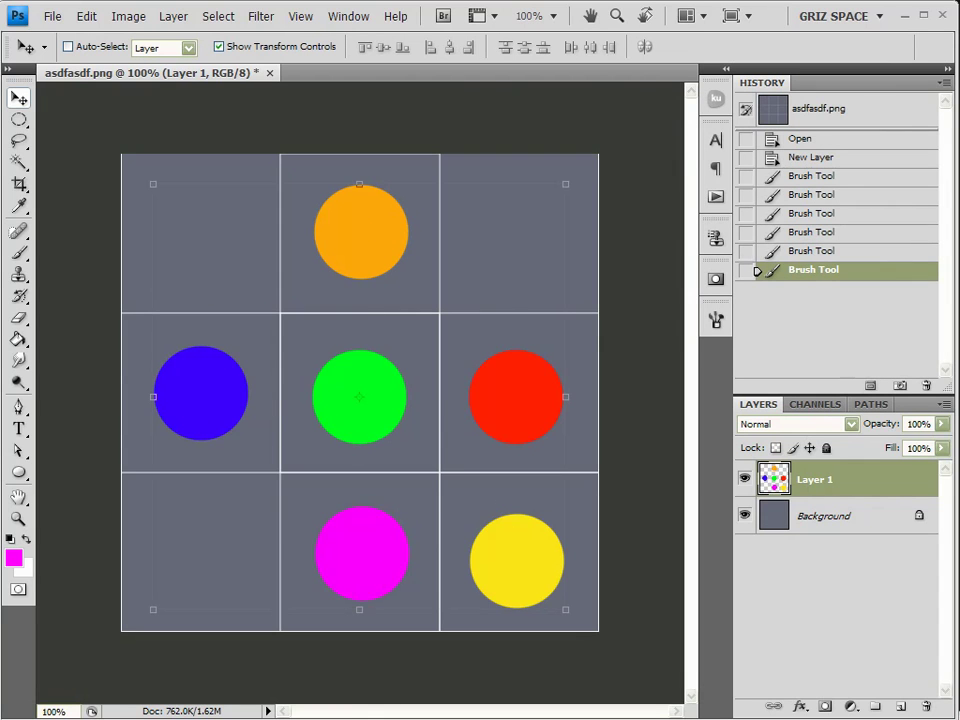
Add a new layer above Background and fill it with white.
click(842, 524)
click(899, 707)
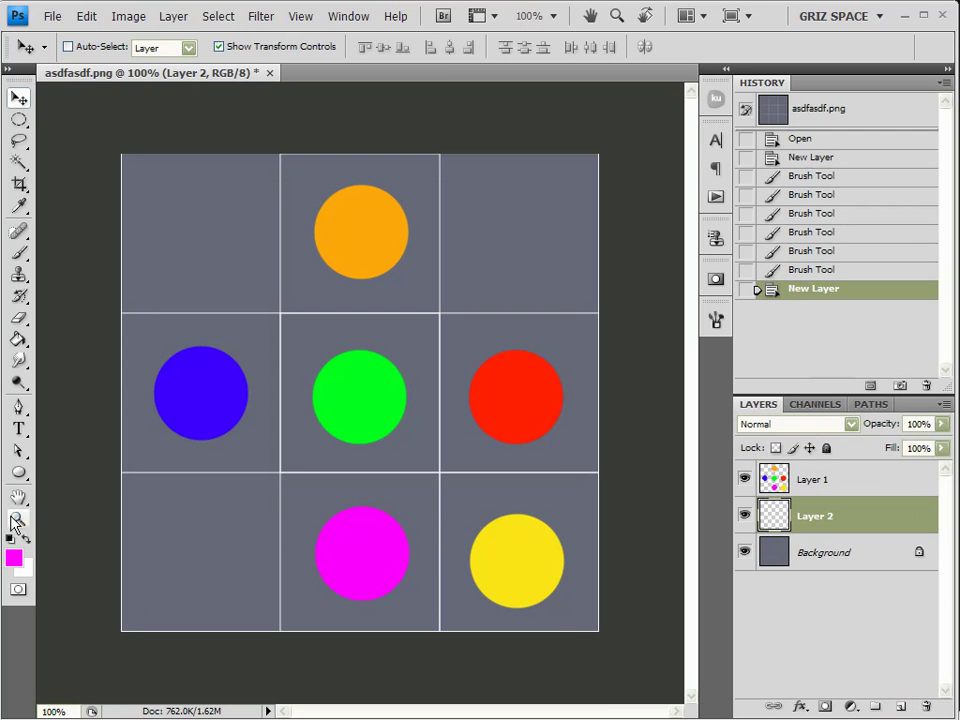
click(25, 538)
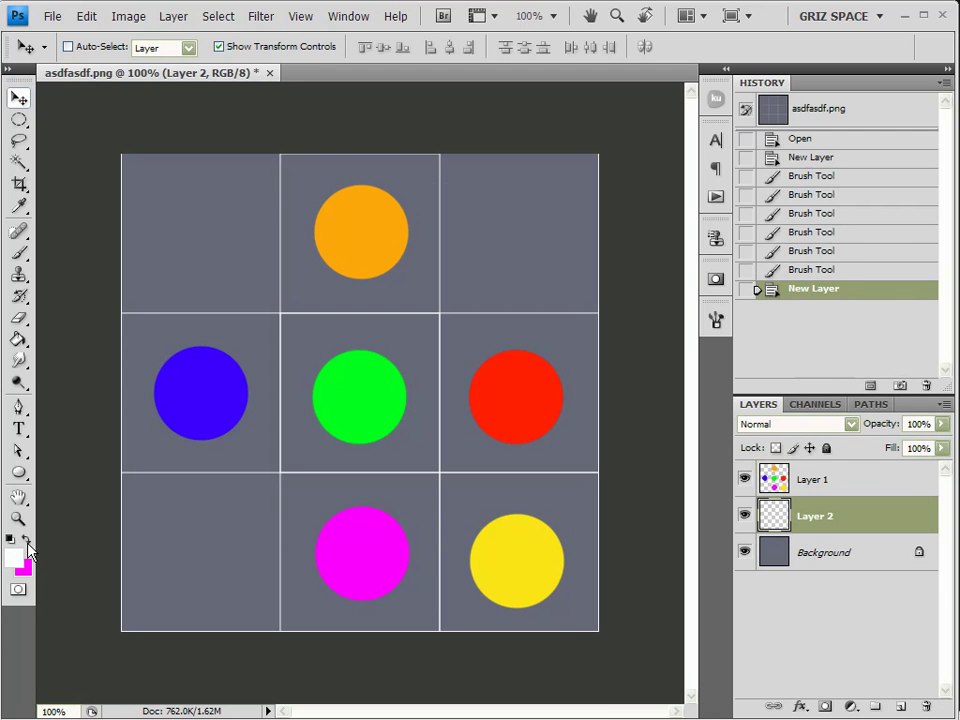
key(alt+BackSpace)
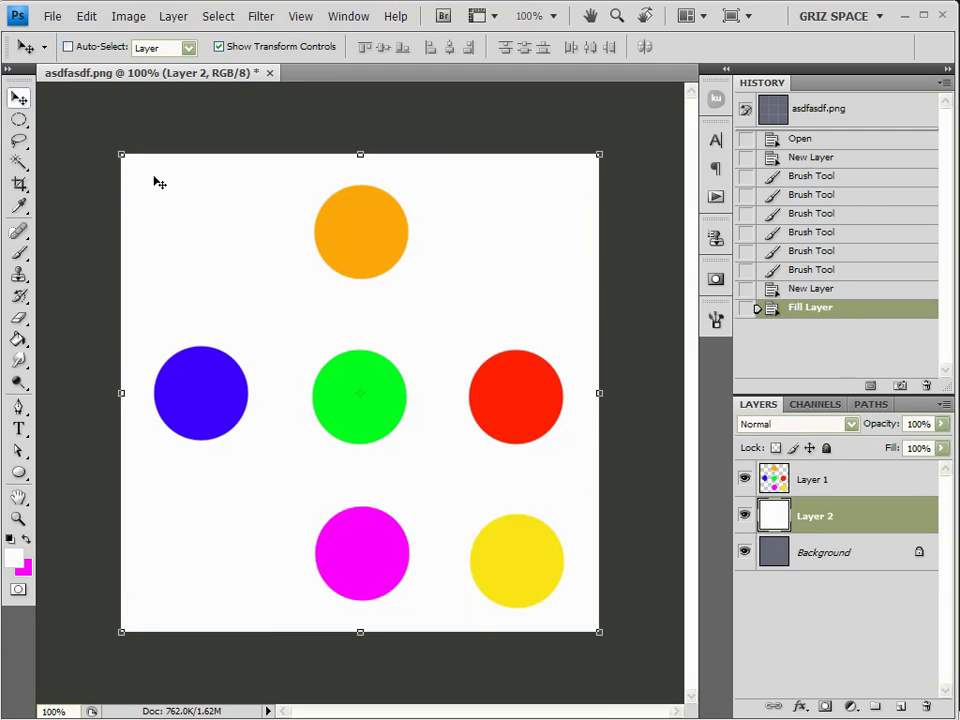
Save the image as PNG, replacing the existing asdfasdf.png.
click(50, 16)
click(88, 166)
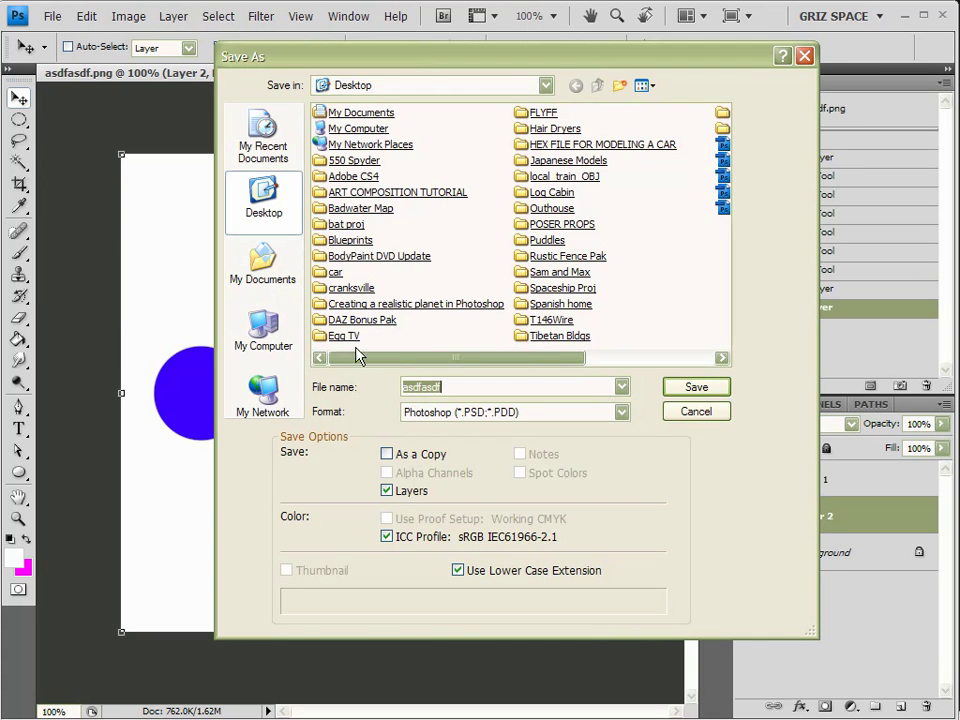
click(443, 412)
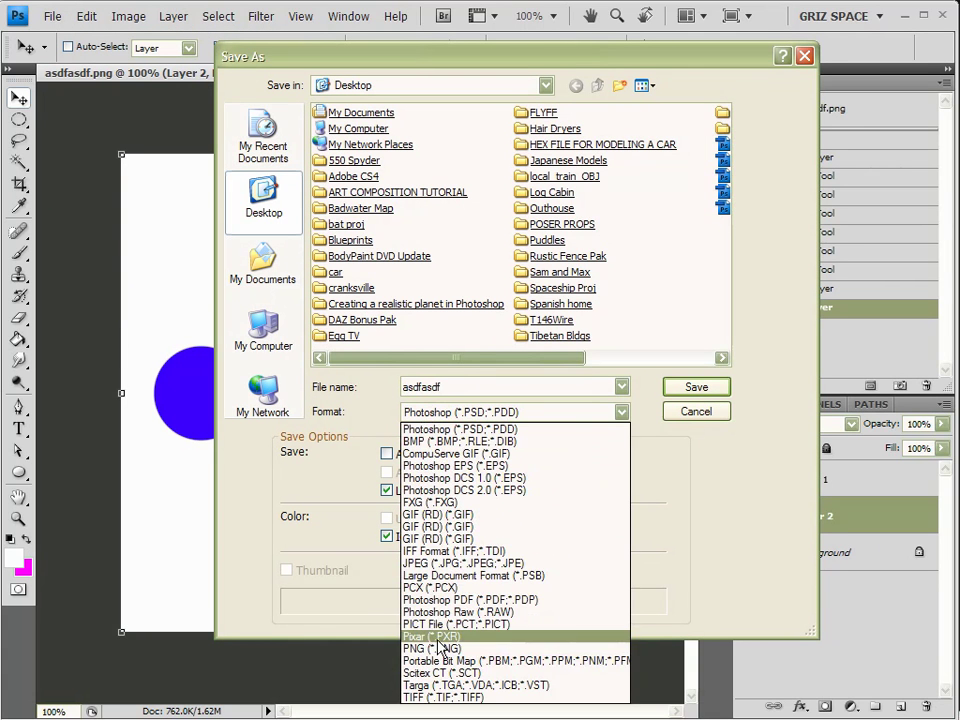
scroll(651, 258, down, 2)
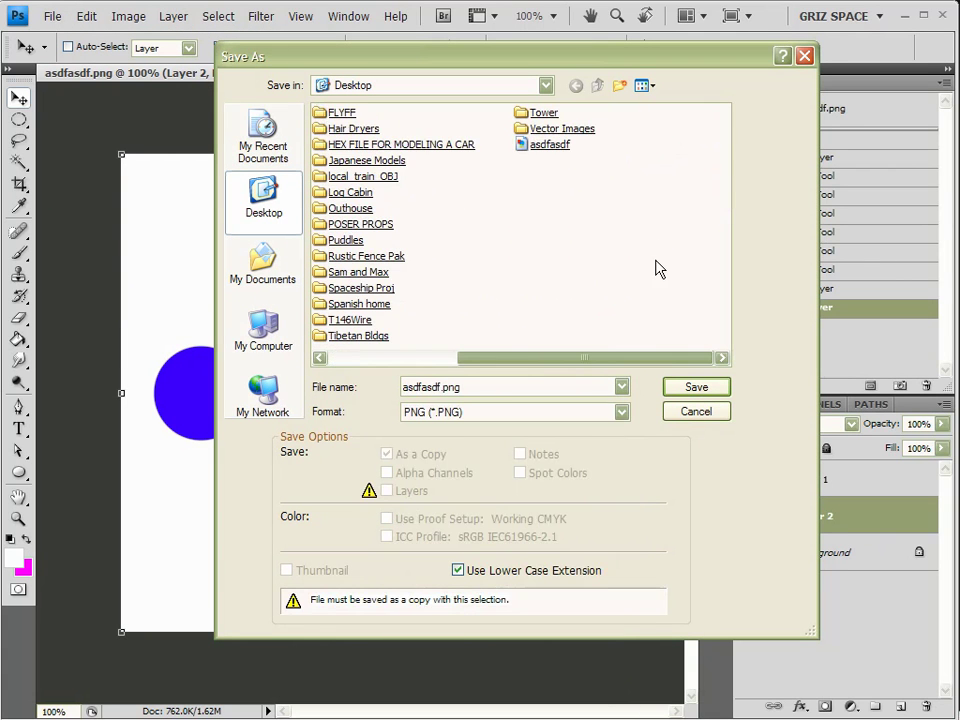
double_click(546, 146)
click(444, 295)
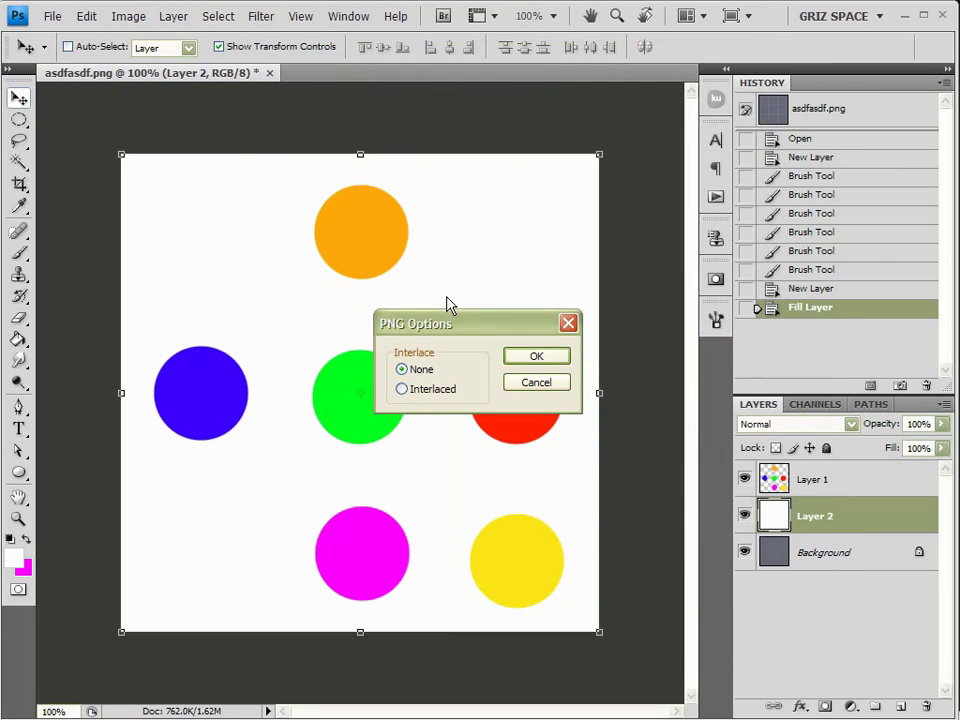
click(540, 358)
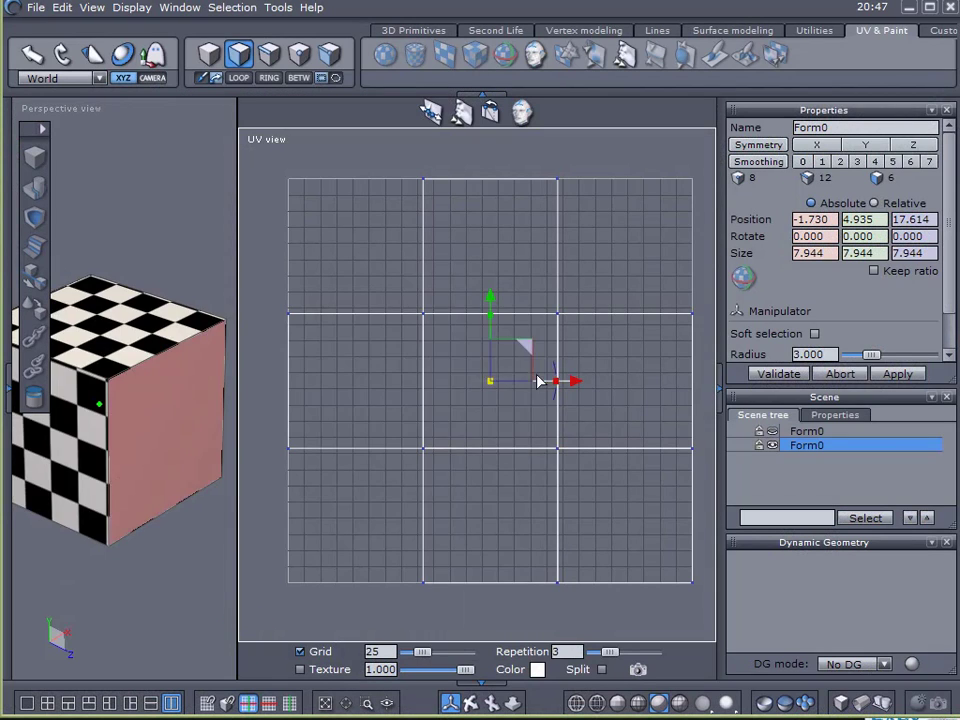
Switch to a single enlarged Perspective view.
click(184, 176)
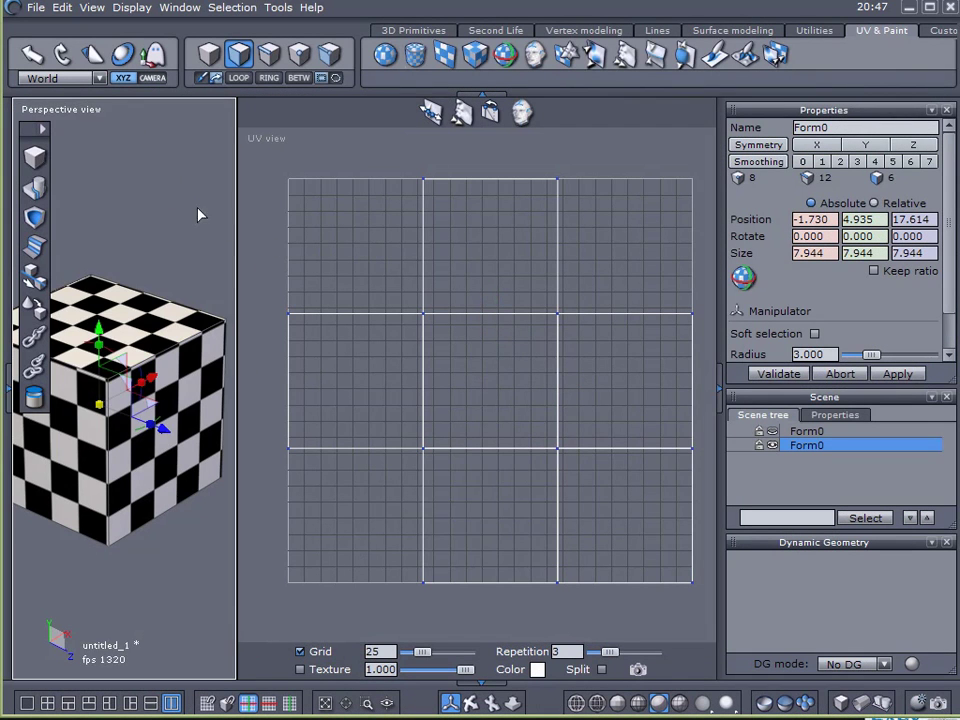
drag(245, 224, 452, 219)
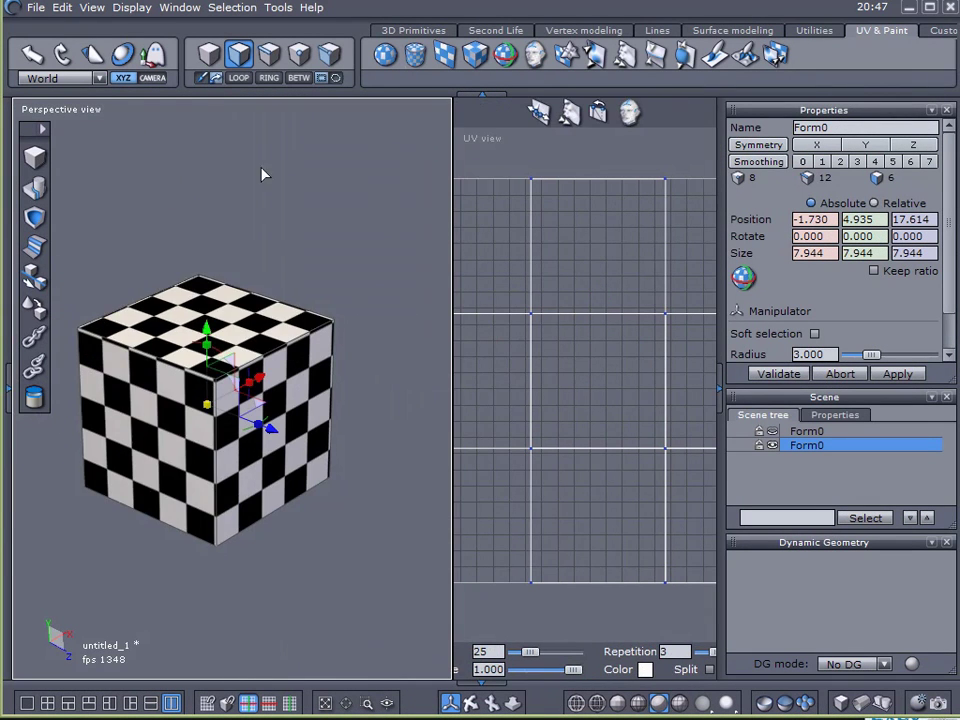
click(27, 703)
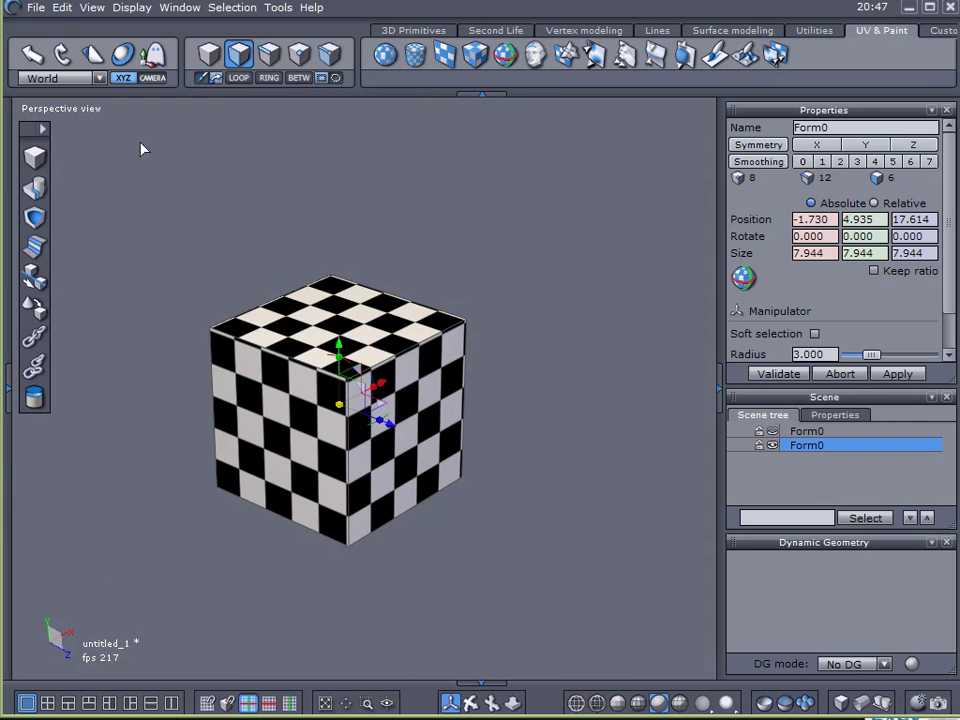
Set the material's texture to Texture image using asdfasdf from the Desktop.
click(8, 389)
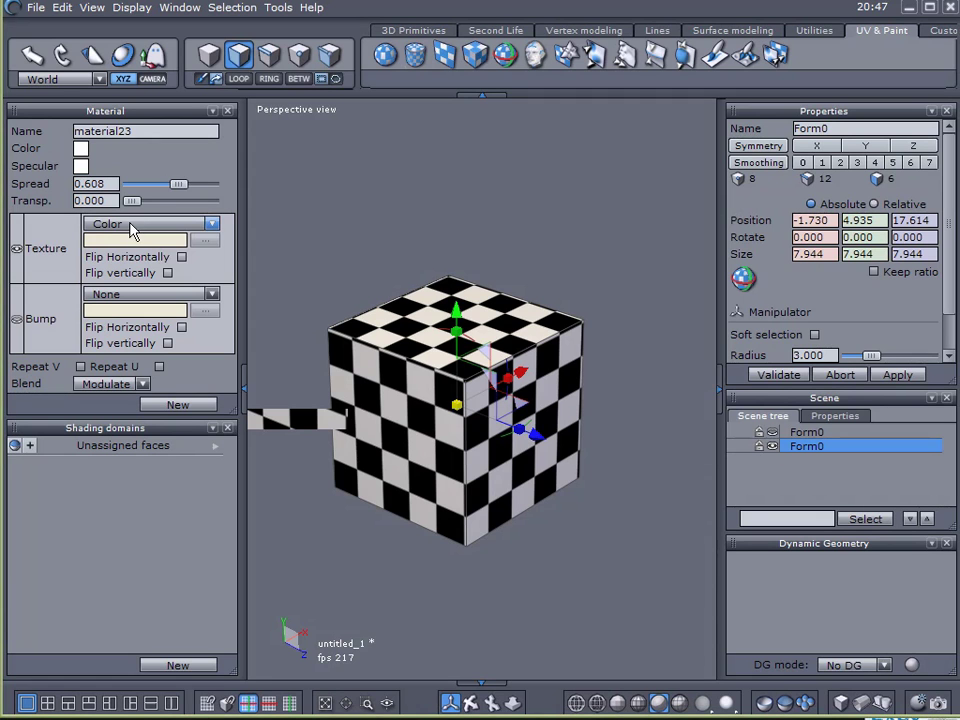
click(131, 226)
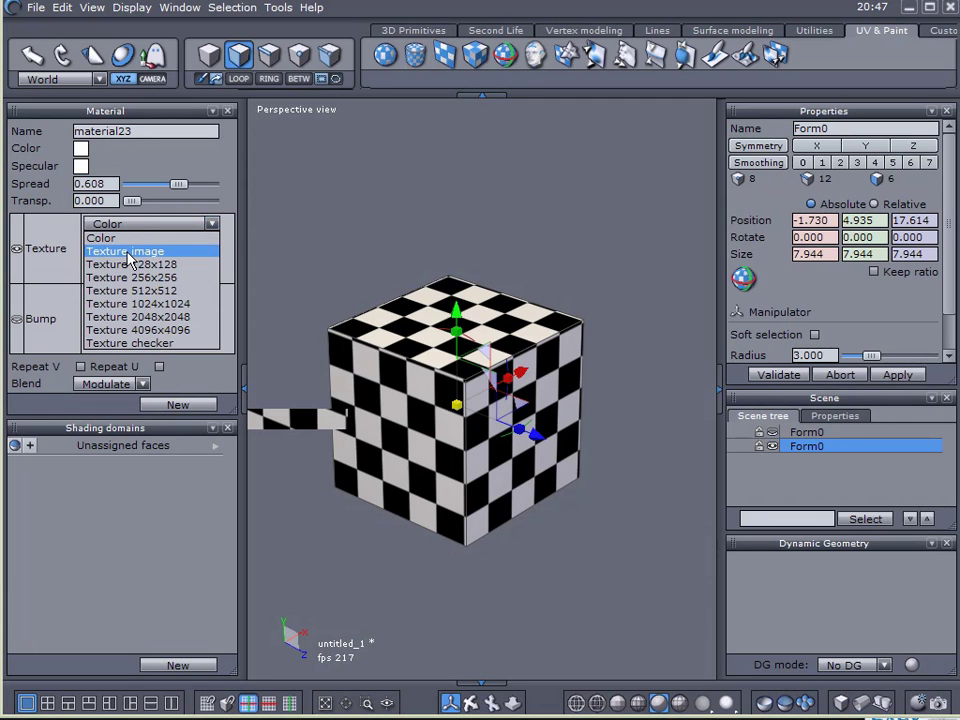
click(128, 253)
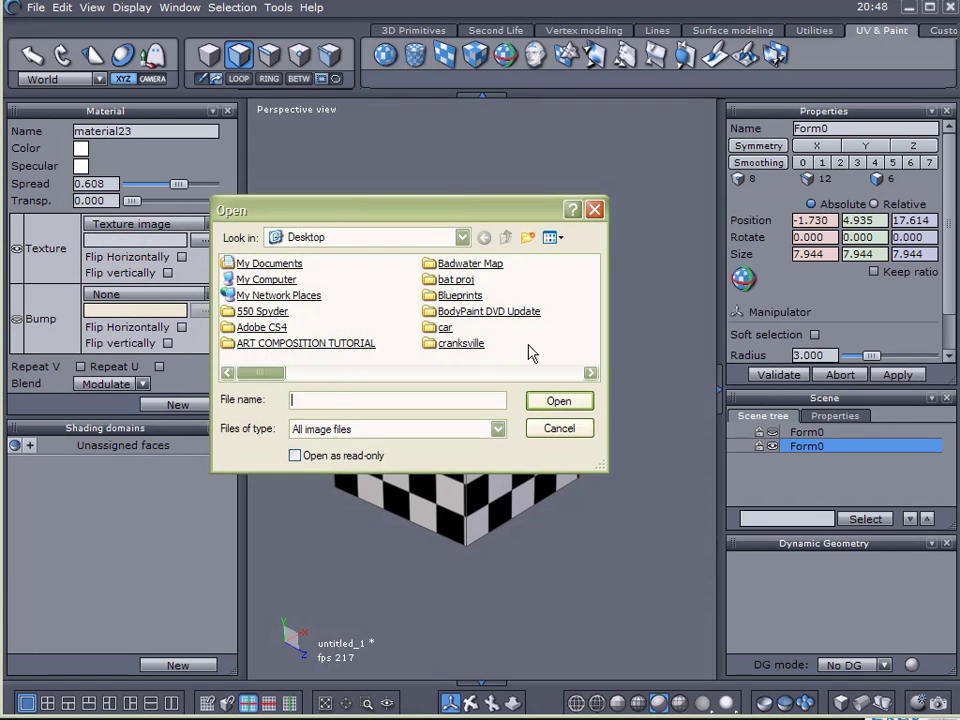
scroll(563, 346, down, 5)
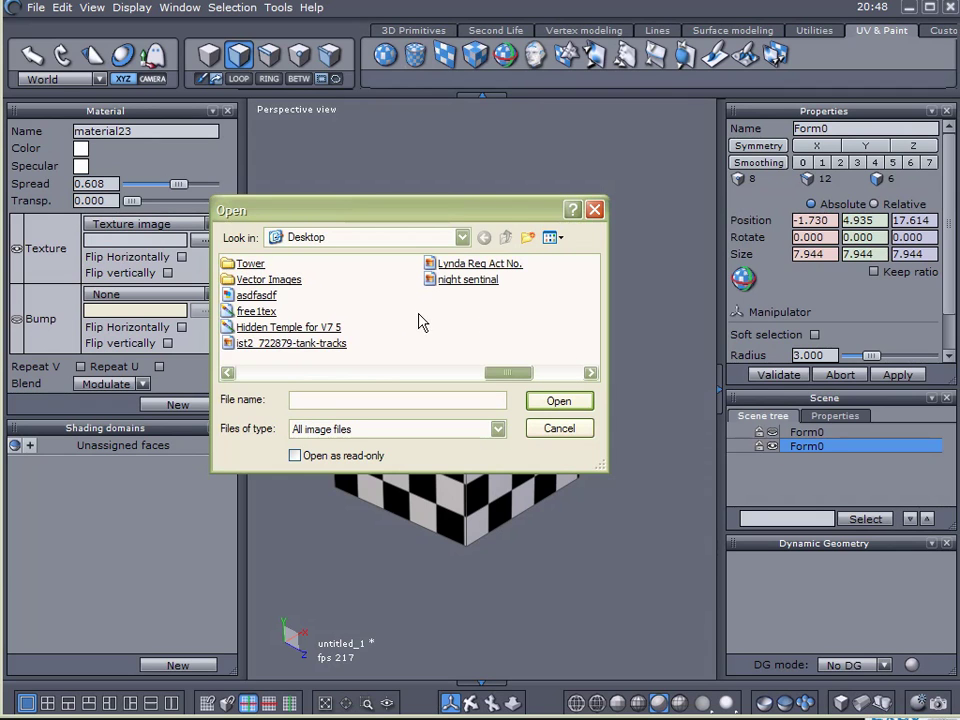
double_click(256, 295)
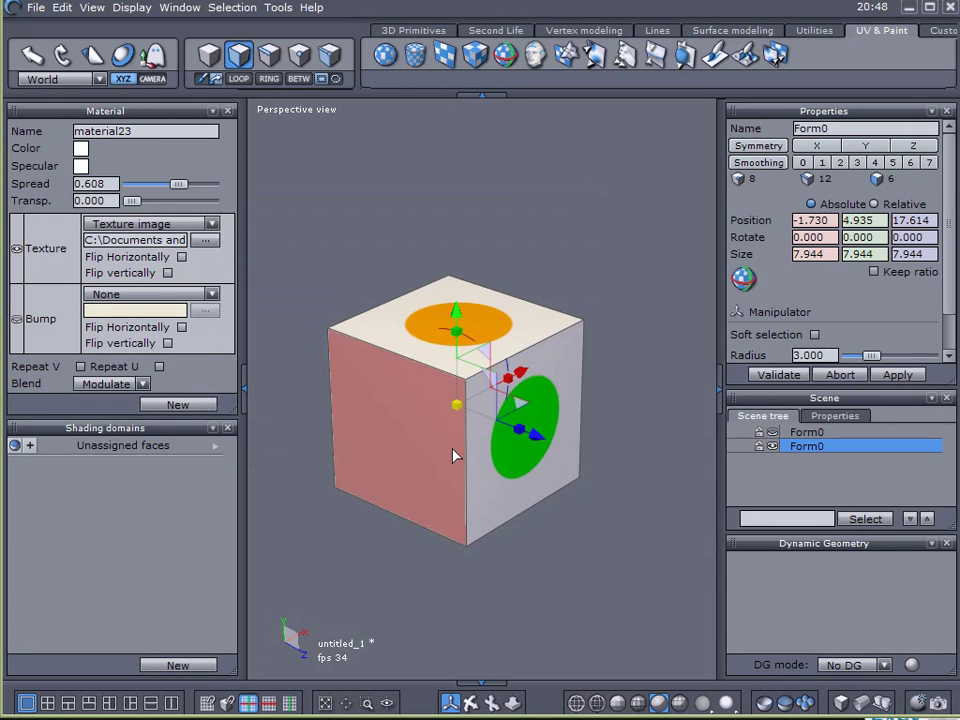
click(244, 395)
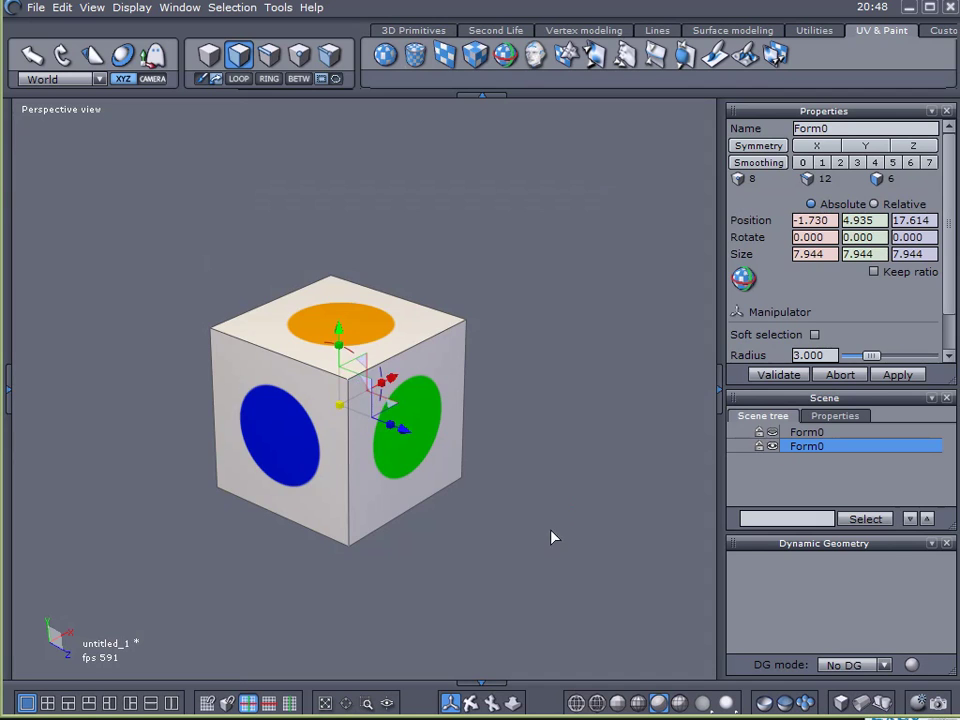
Show the UV layout beside the perspective view and select a face to see its UV square.
right_drag(553, 538, 155, 500)
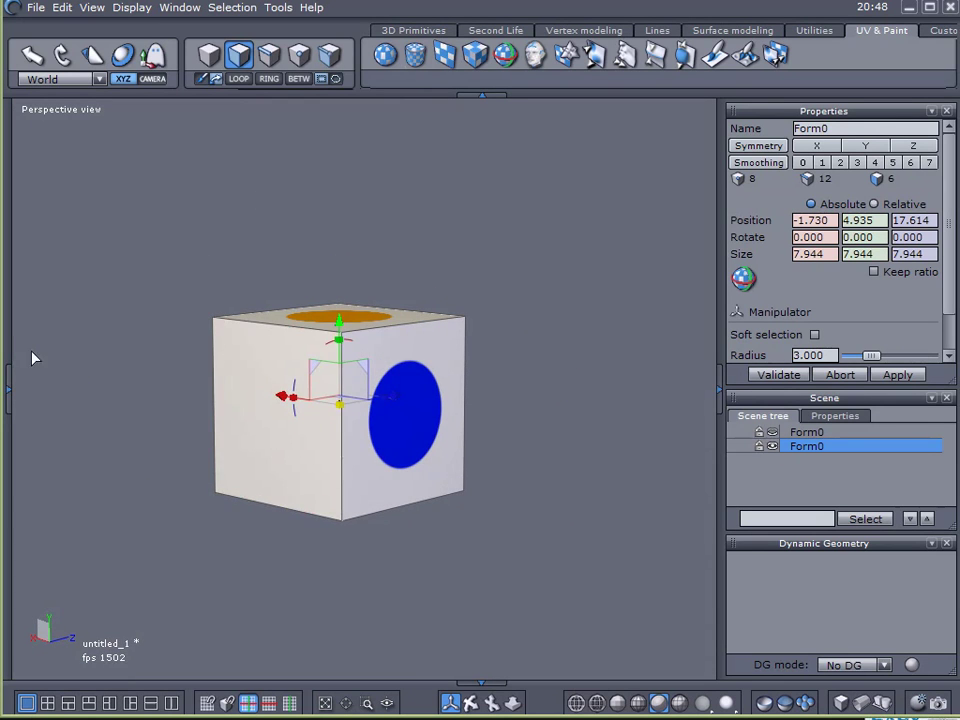
click(7, 386)
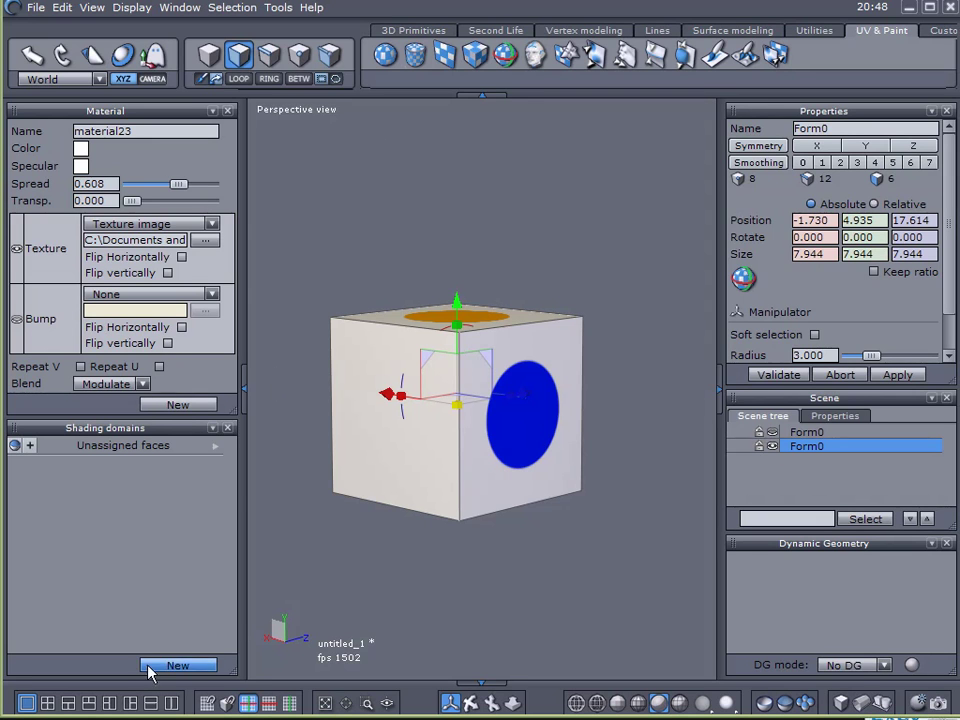
click(171, 703)
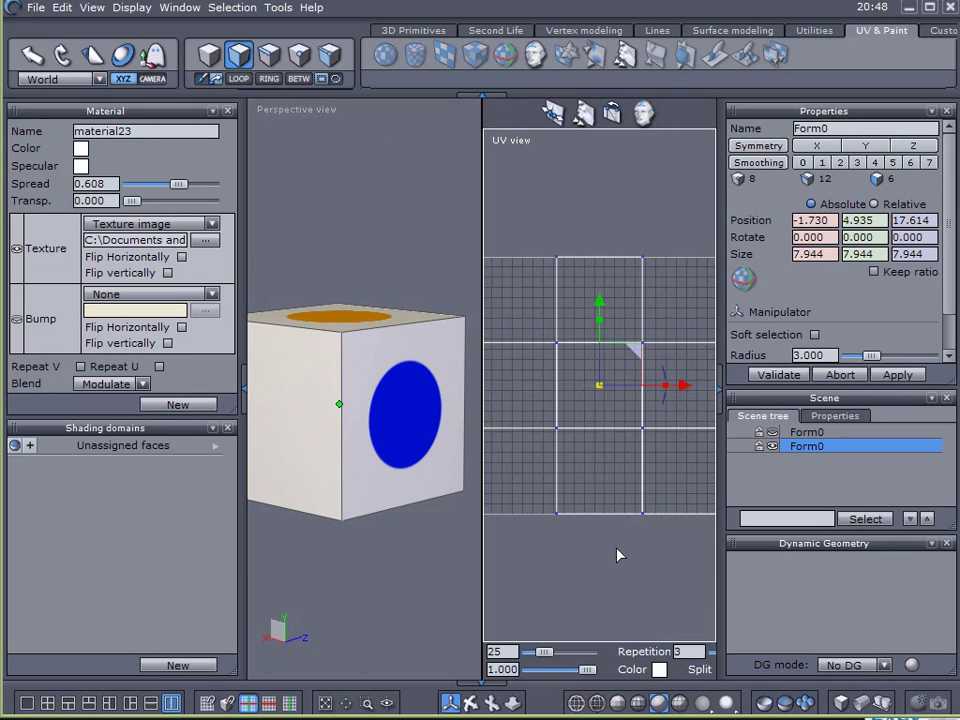
scroll(617, 553, down, 1)
click(685, 496)
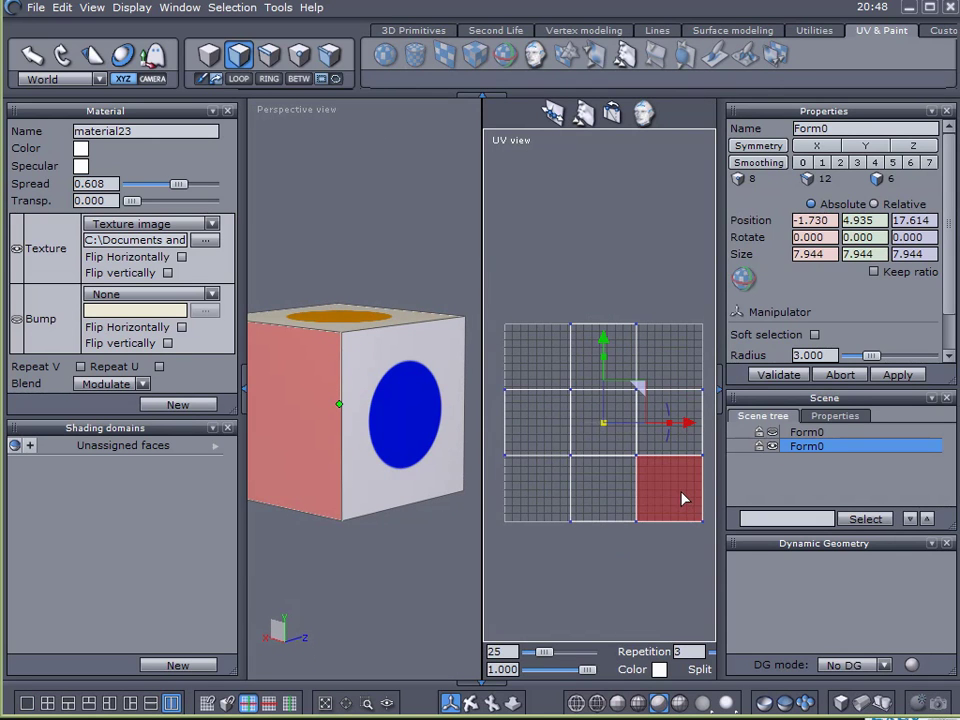
click(677, 386)
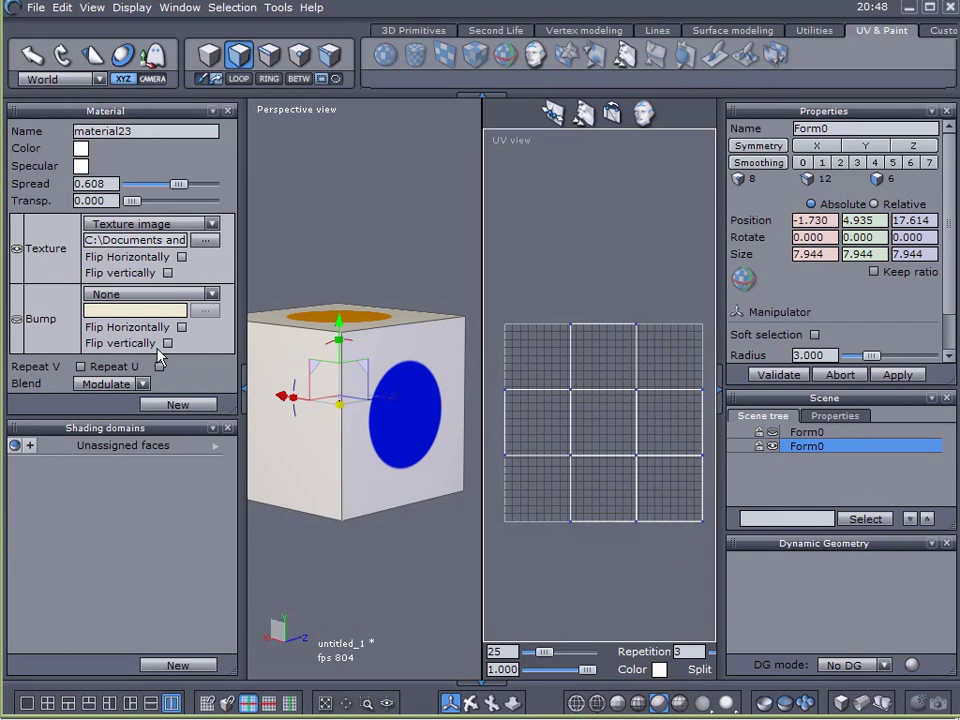
Flip the bump image vertically and check the front and left faces' UV cells.
click(167, 343)
middle_drag(285, 563, 420, 380)
middle_drag(782, 397, 315, 589)
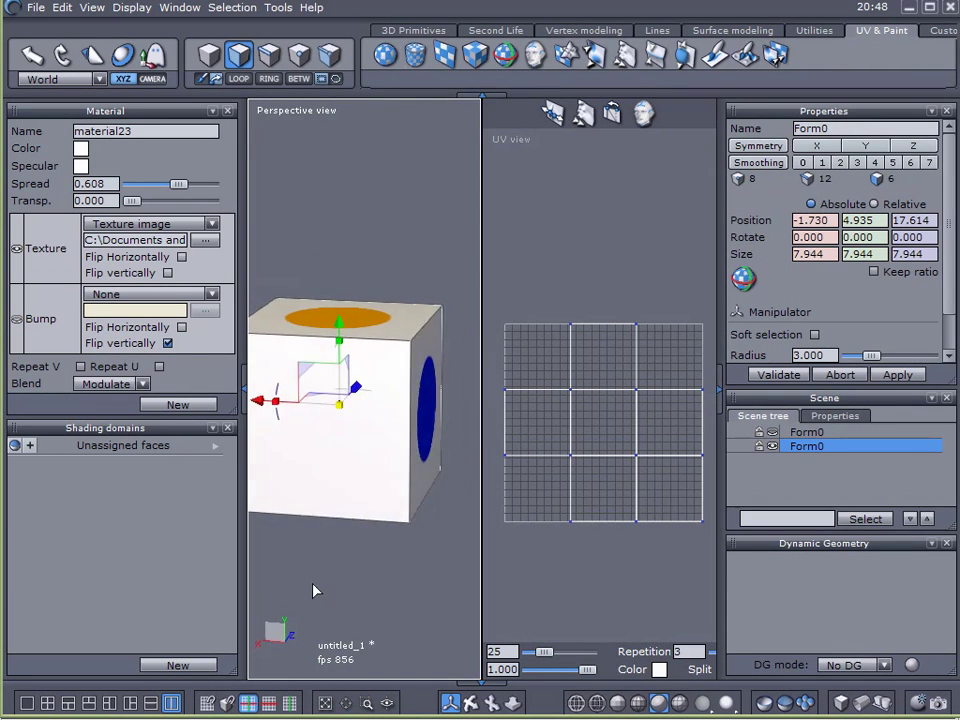
click(265, 500)
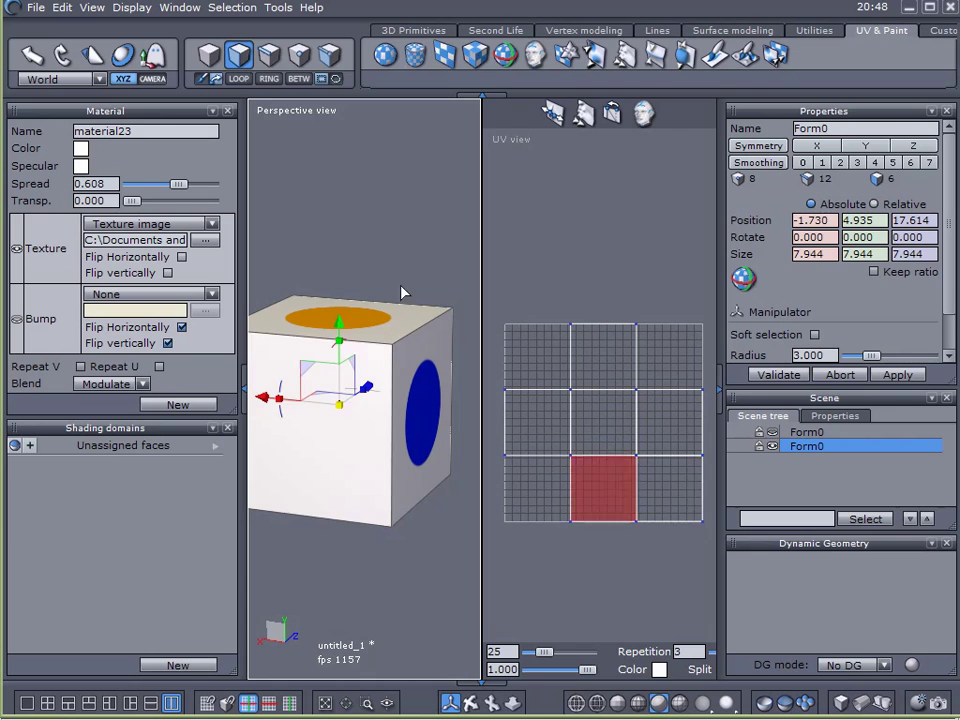
click(414, 253)
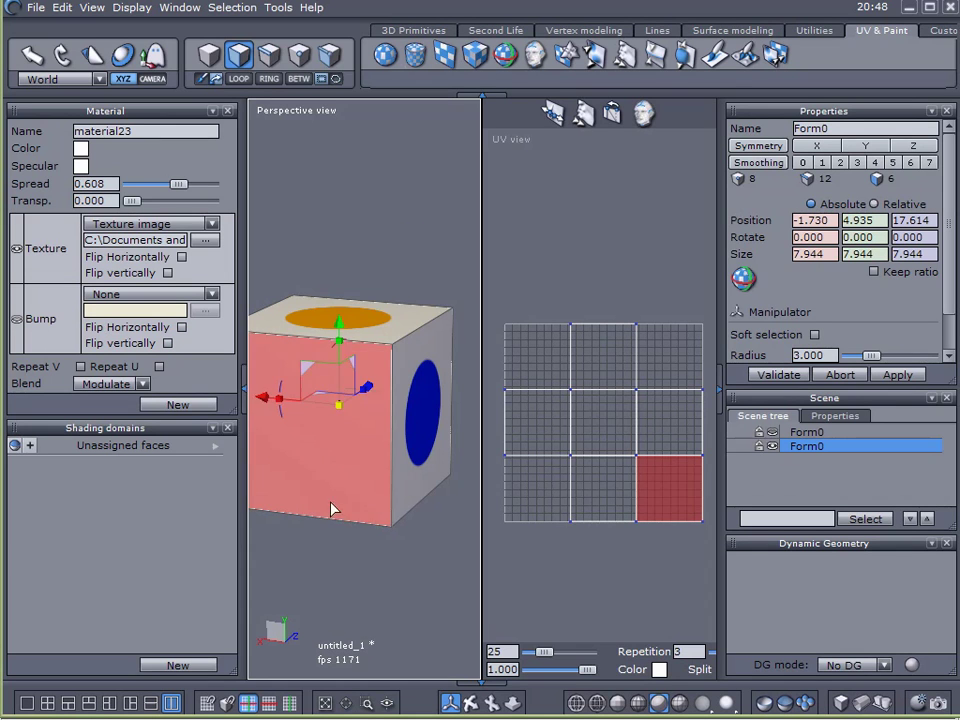
middle_drag(332, 508, 405, 548)
click(285, 460)
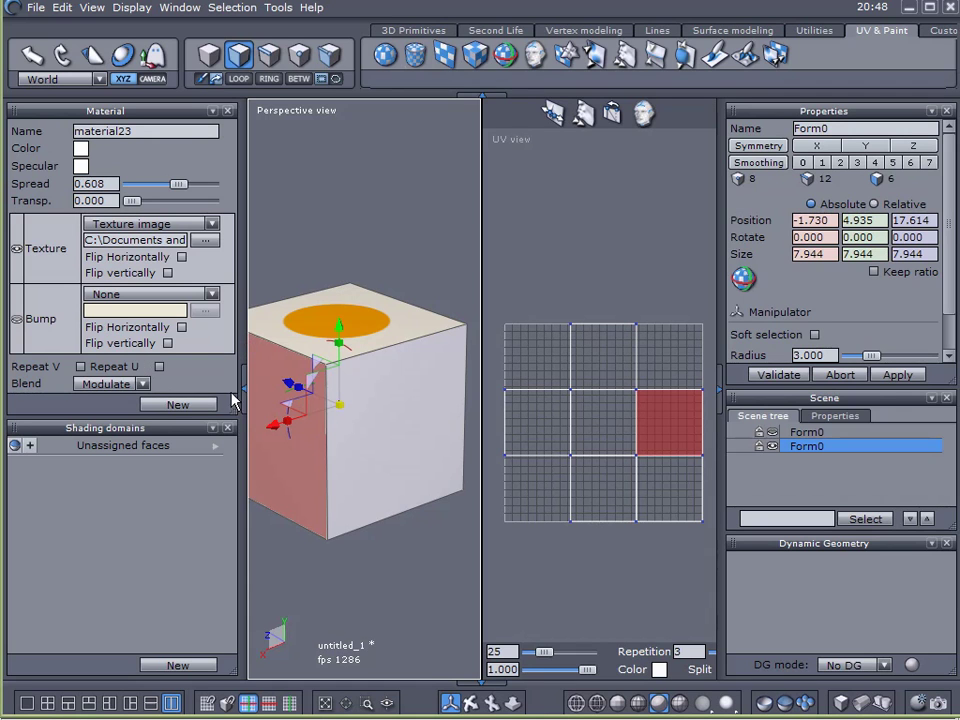
Test the bump image's vertical and horizontal flips, then turn both off again.
click(167, 343)
click(182, 327)
click(182, 327)
click(167, 343)
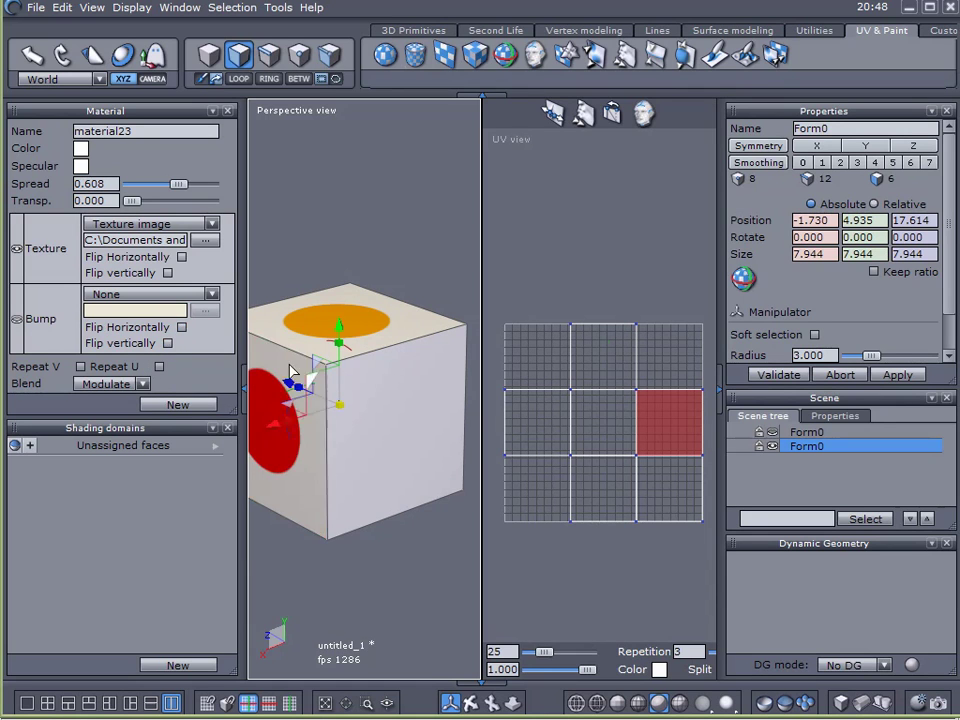
Move the right face's UV square into the top-right grid cell.
click(364, 418)
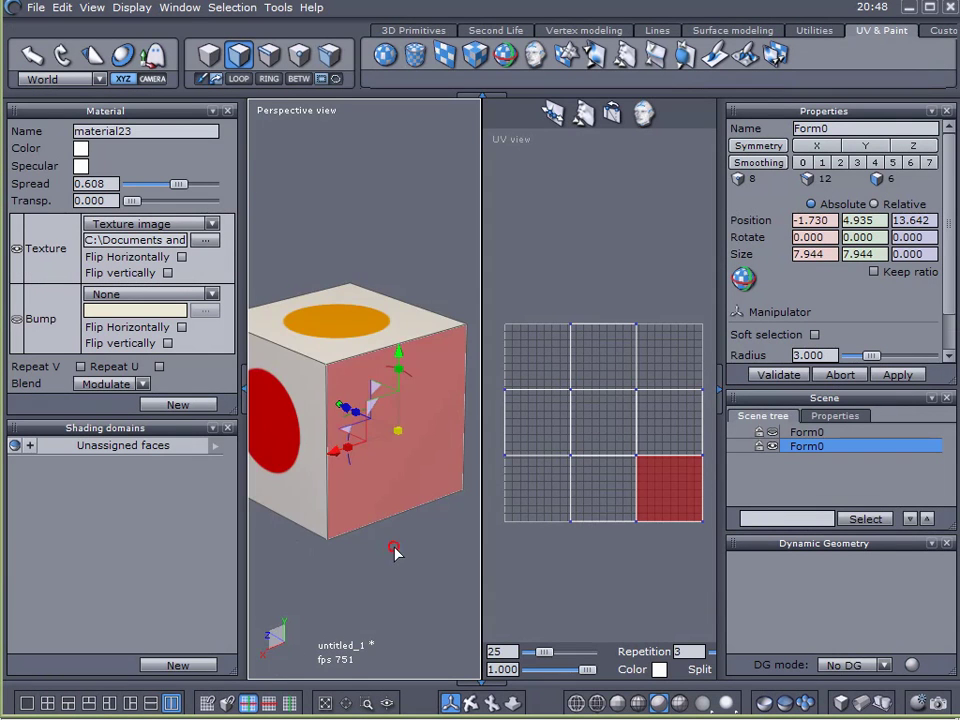
right_drag(394, 549, 478, 540)
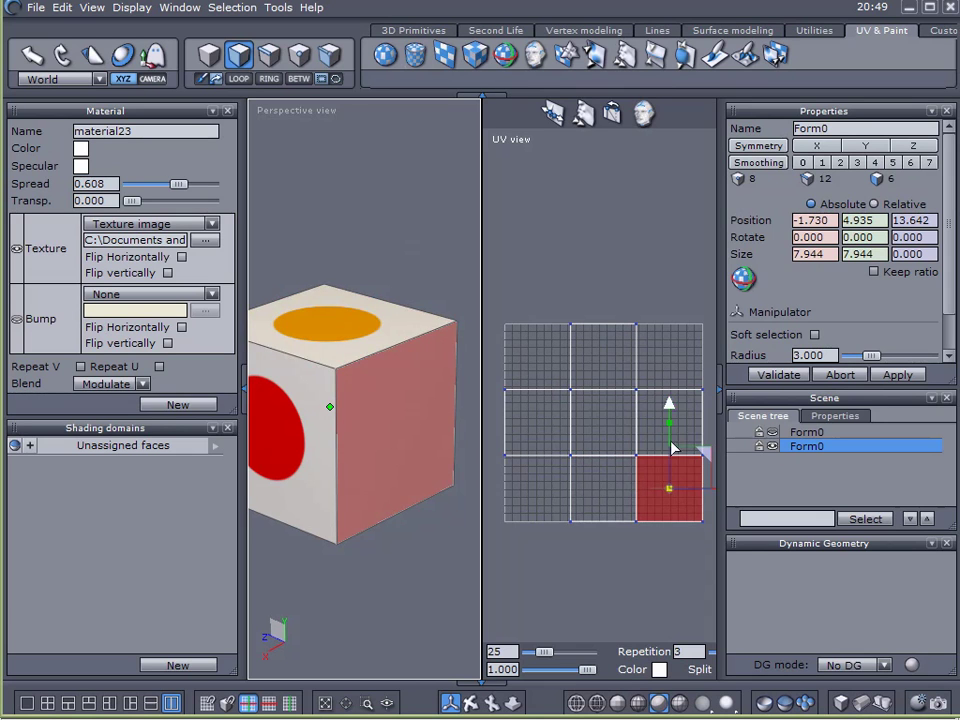
drag(707, 455, 710, 330)
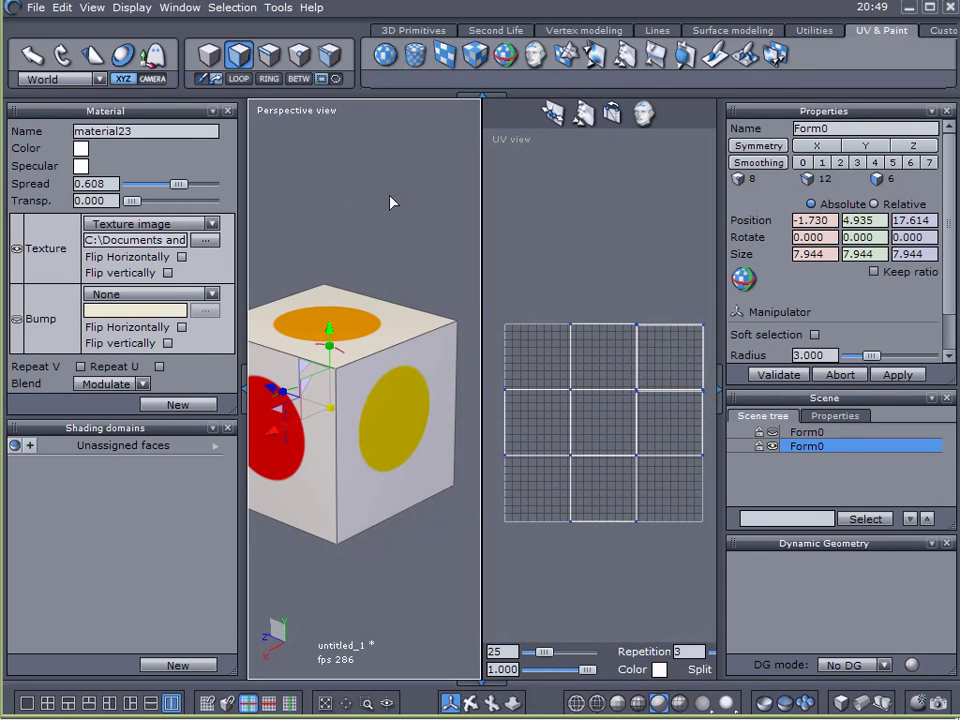
right_drag(414, 467, 311, 299)
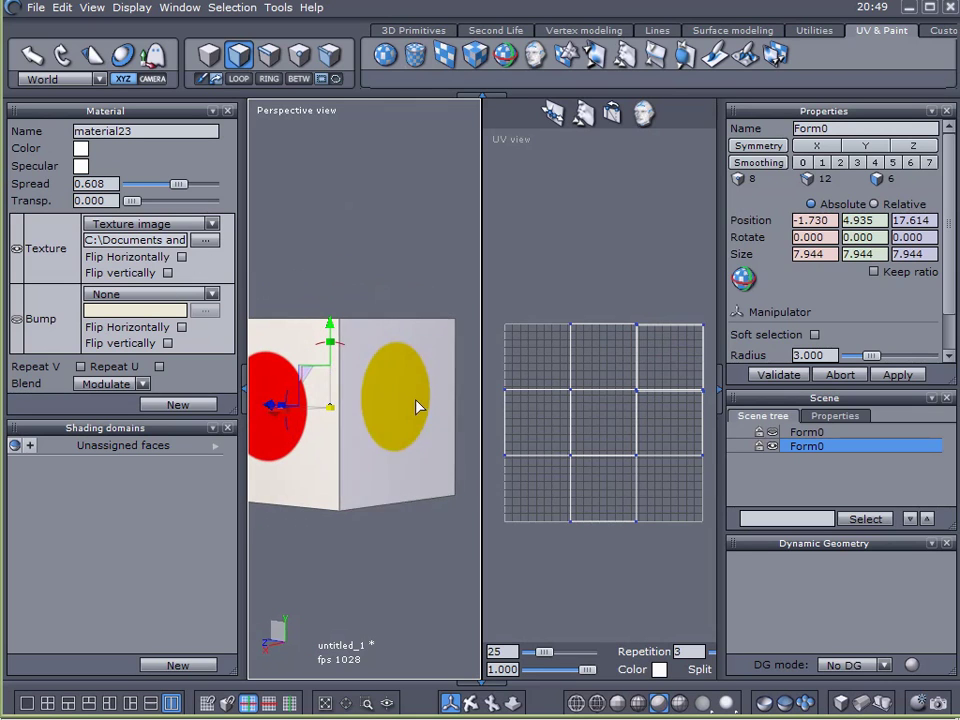
Flip the texture image vertically and check the yellow- and red-dot faces.
click(360, 332)
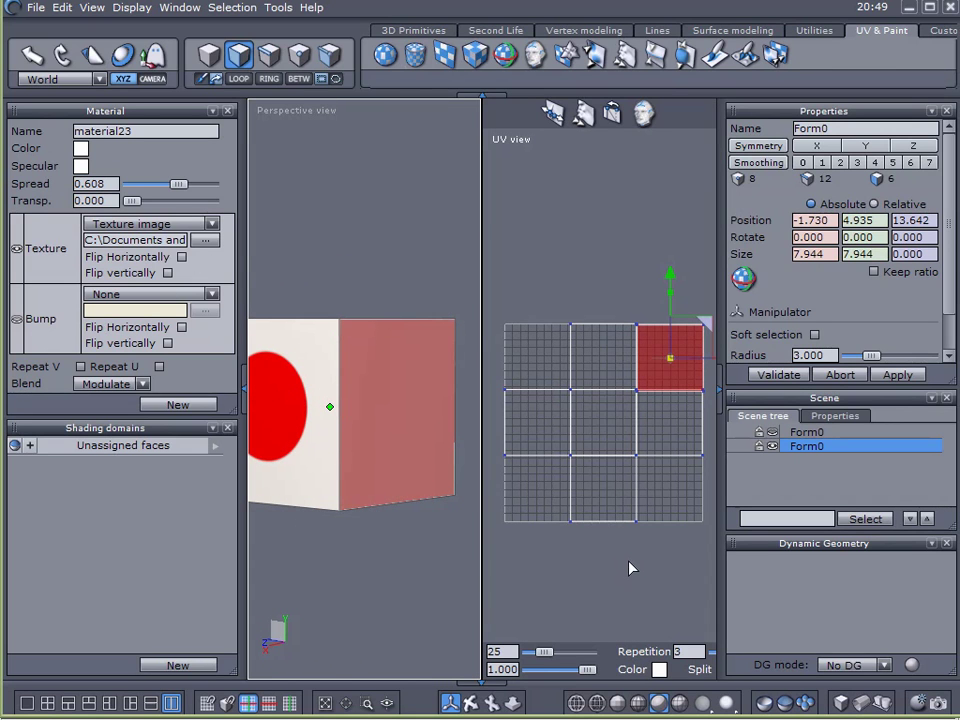
click(665, 510)
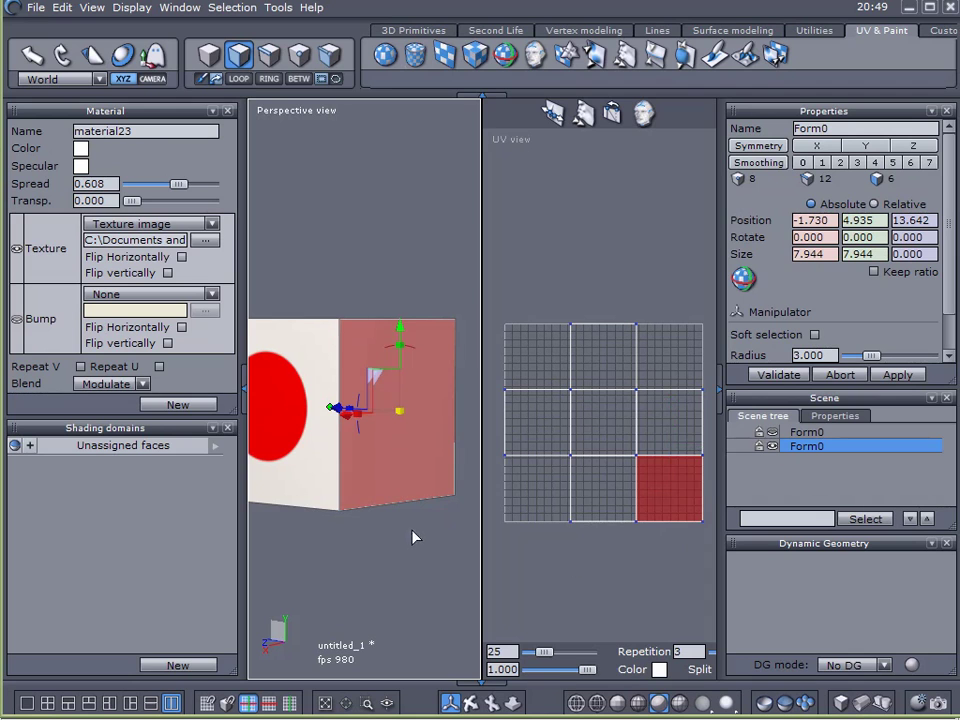
shift+click(300, 449)
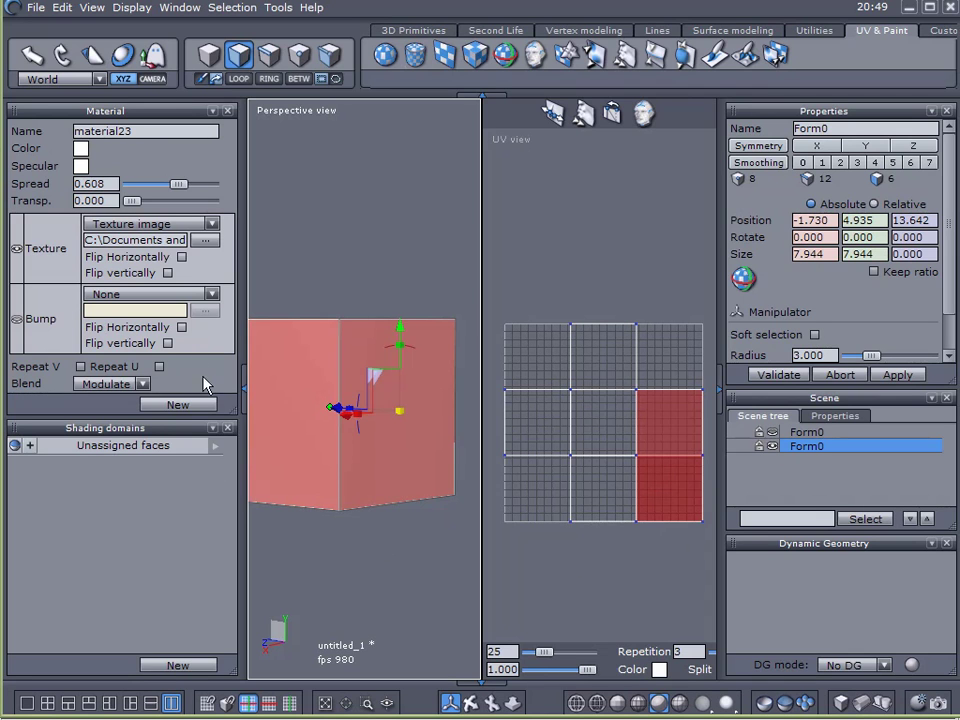
click(168, 272)
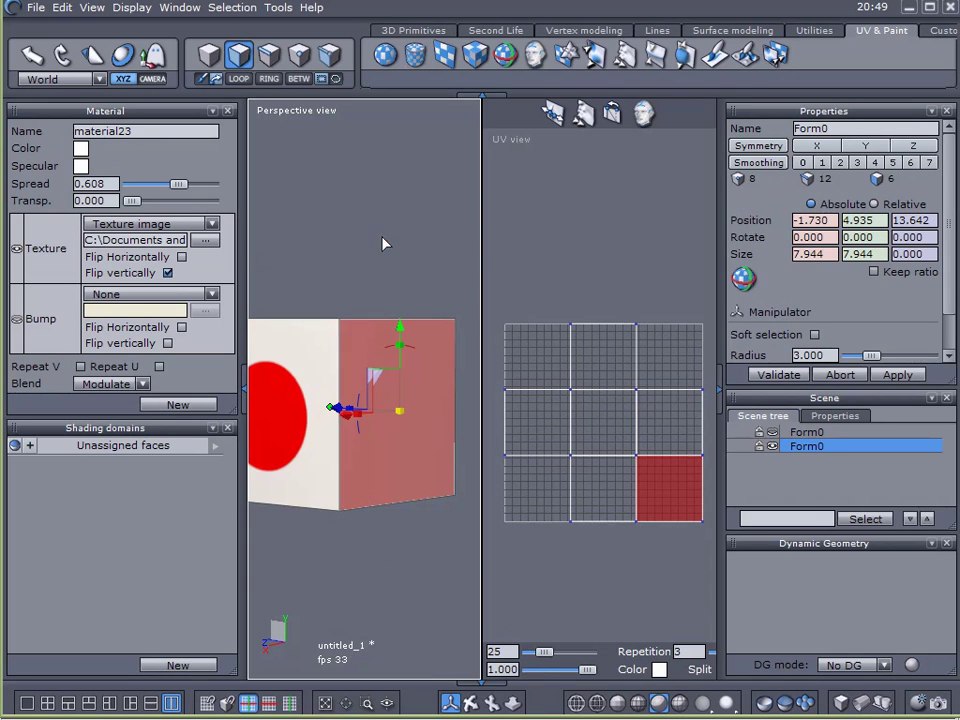
middle_drag(407, 586, 193, 480)
click(259, 374)
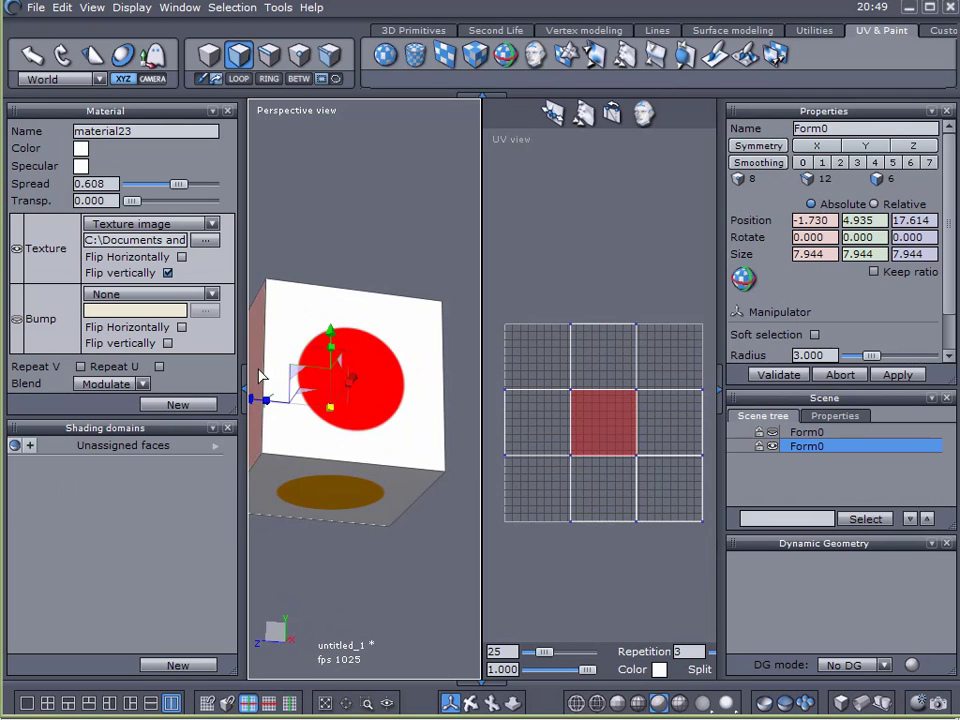
click(242, 376)
Orbit the cube and select its left, top and front faces to check their UV cells.
mouse_move(326, 276)
middle_down()
mouse_move(330, 360)
mouse_move(152, 406)
mouse_move(311, 564)
mouse_move(401, 542)
mouse_move(311, 454)
middle_up()
middle_drag(310, 338, 328, 274)
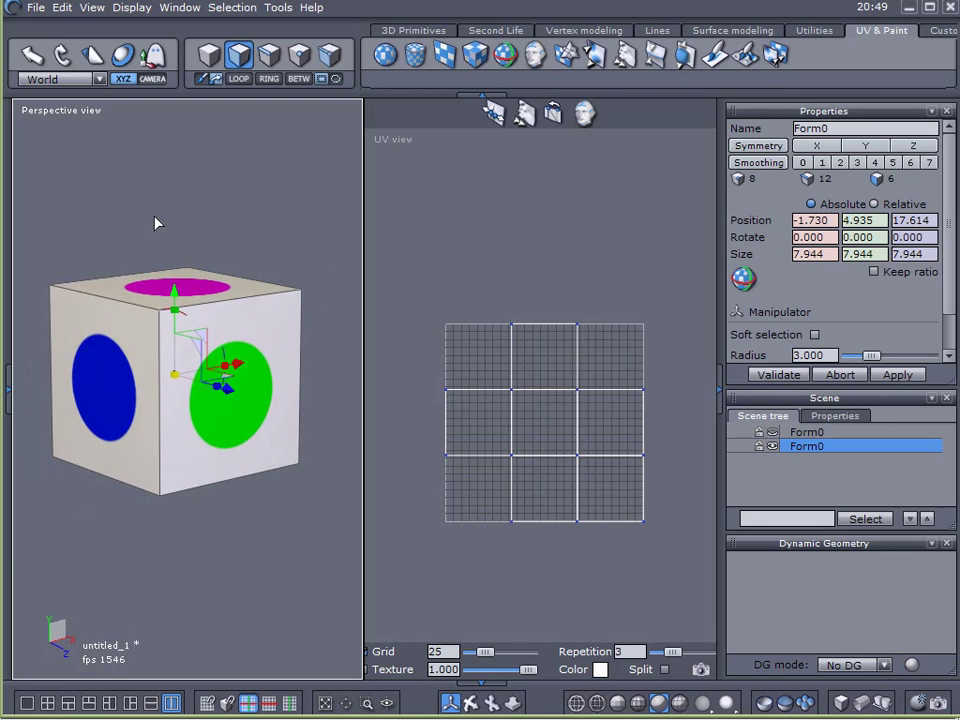
middle_drag(154, 221, 110, 360)
click(100, 372)
click(197, 282)
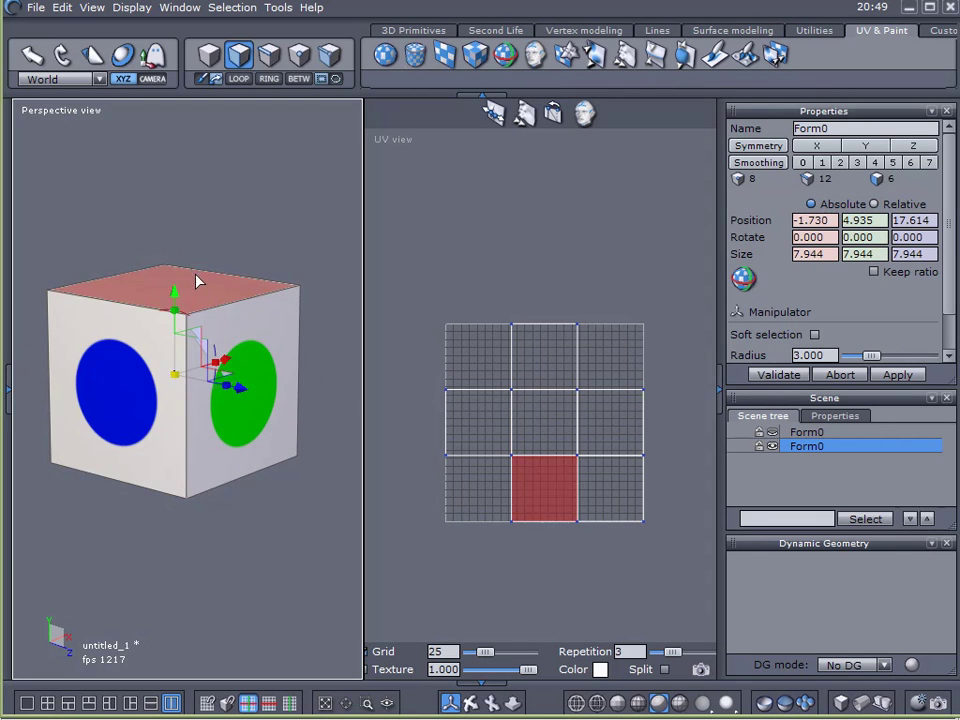
click(223, 574)
middle_drag(223, 574, 268, 568)
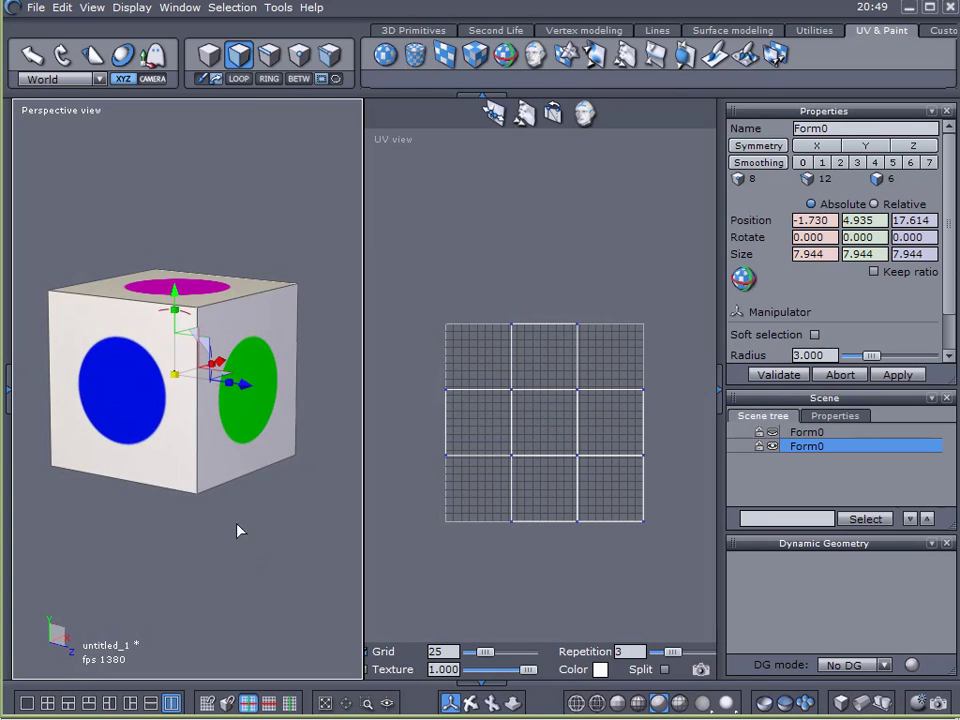
click(137, 377)
click(254, 533)
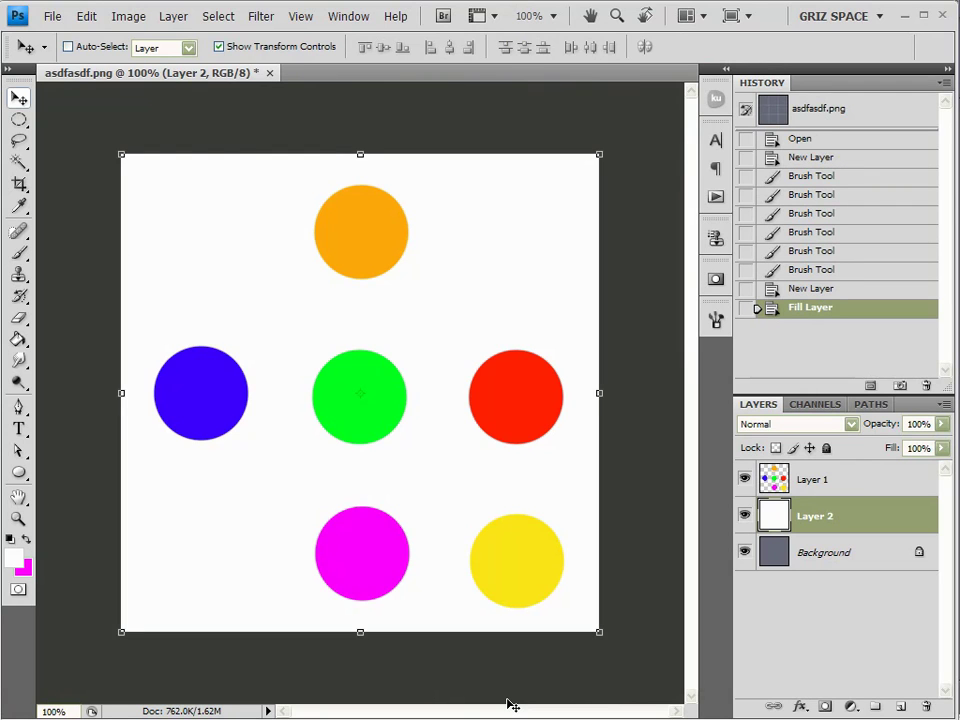
Turn off Layer 2's visibility in the Layers panel.
click(746, 518)
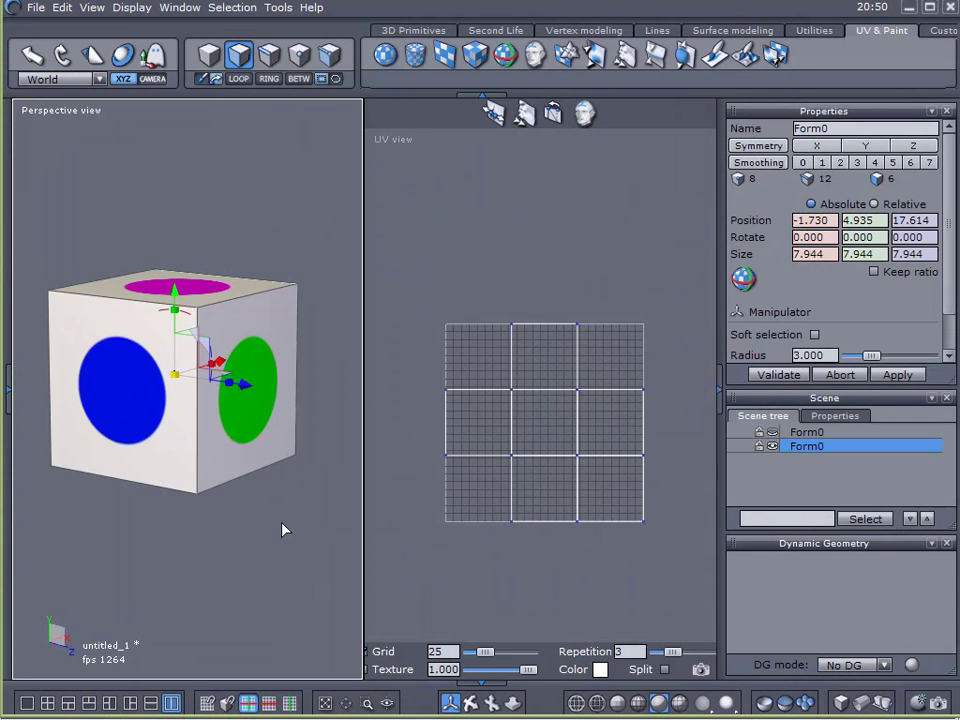
middle_drag(254, 538, 591, 546)
middle_drag(259, 524, 152, 501)
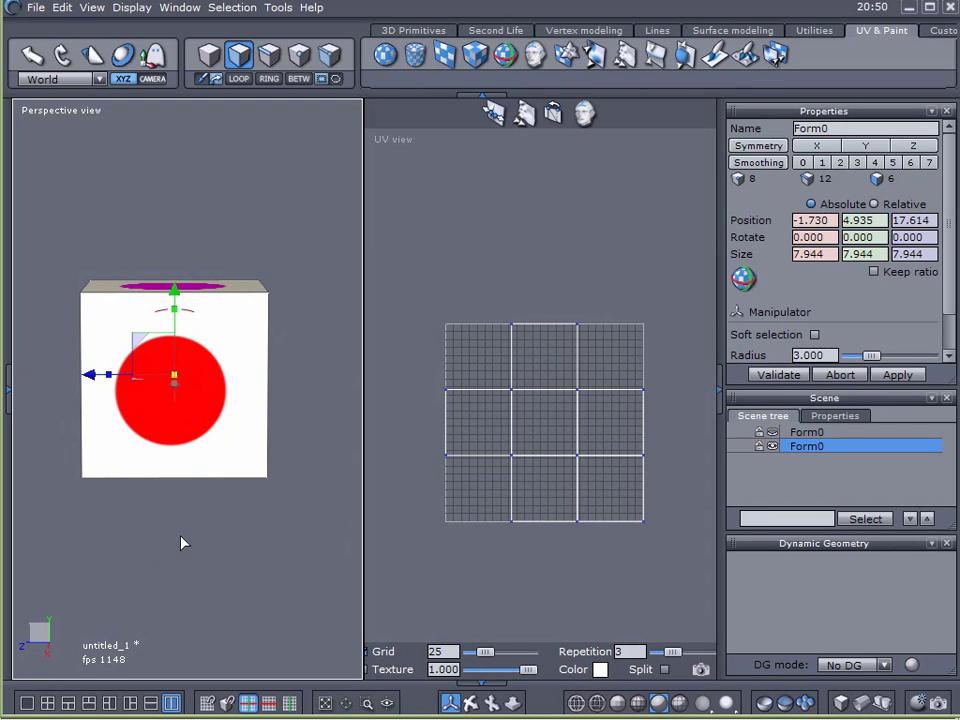
middle_drag(181, 543, 253, 583)
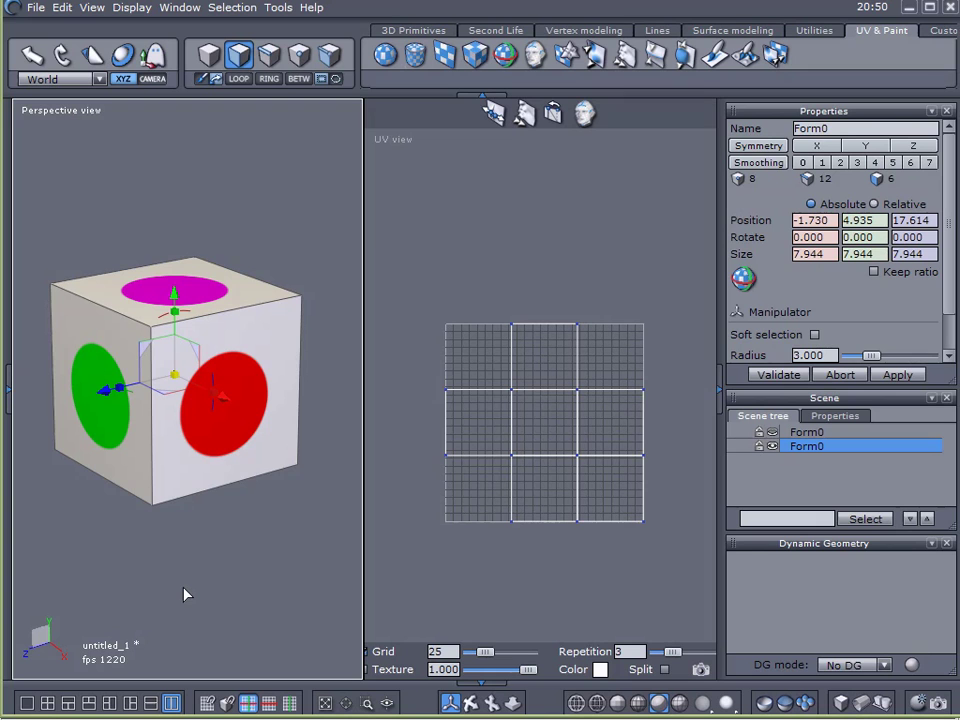
shift+middle_drag(195, 583, 212, 598)
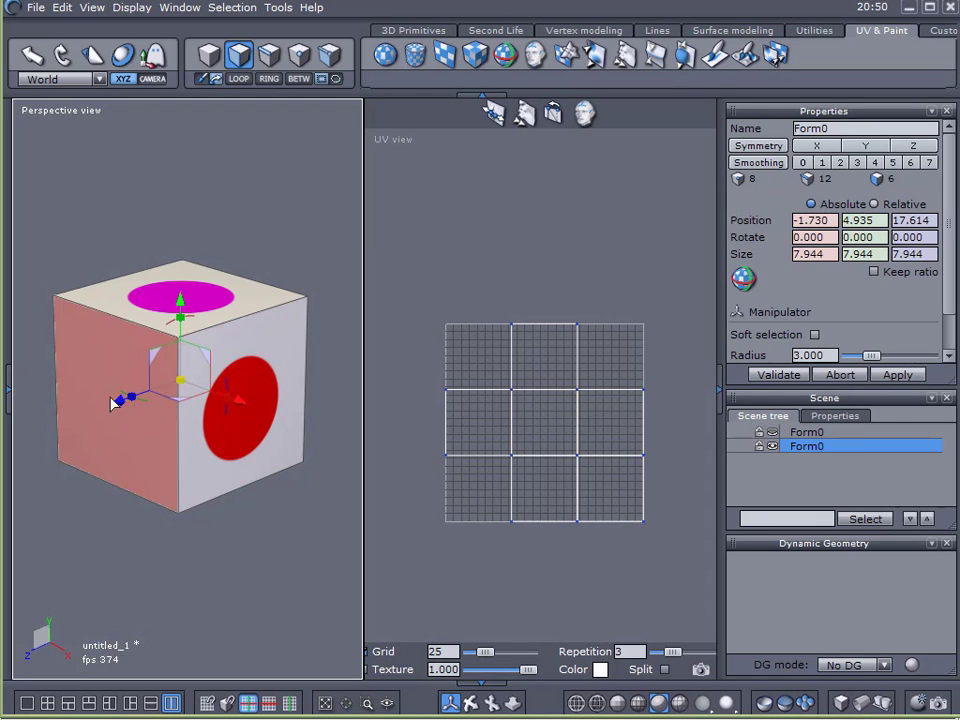
right_drag(150, 614, 124, 640)
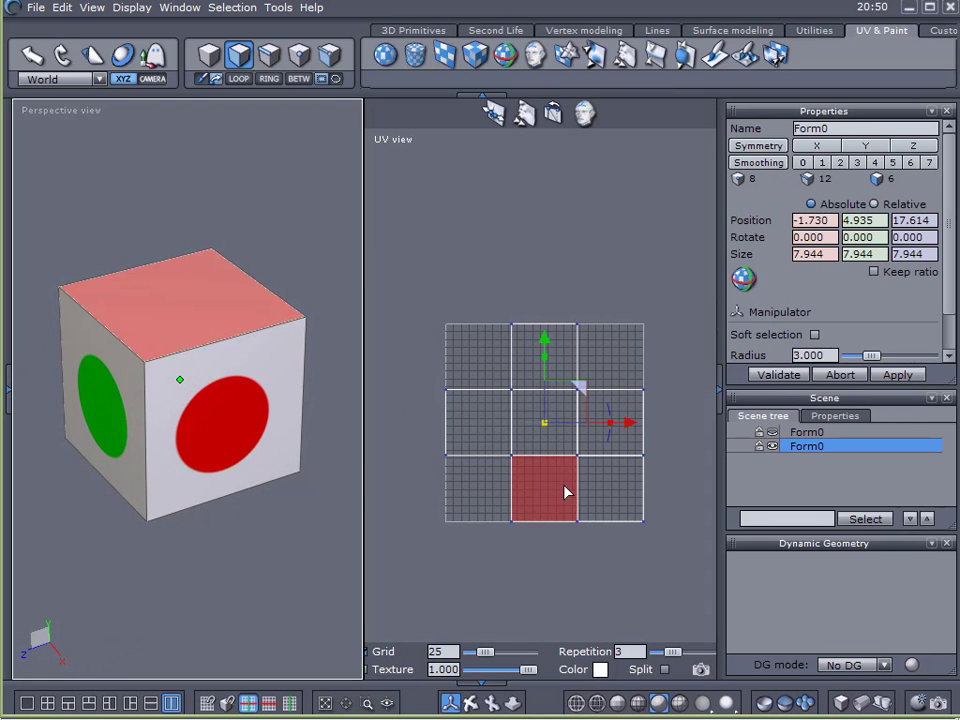
drag(596, 436, 452, 438)
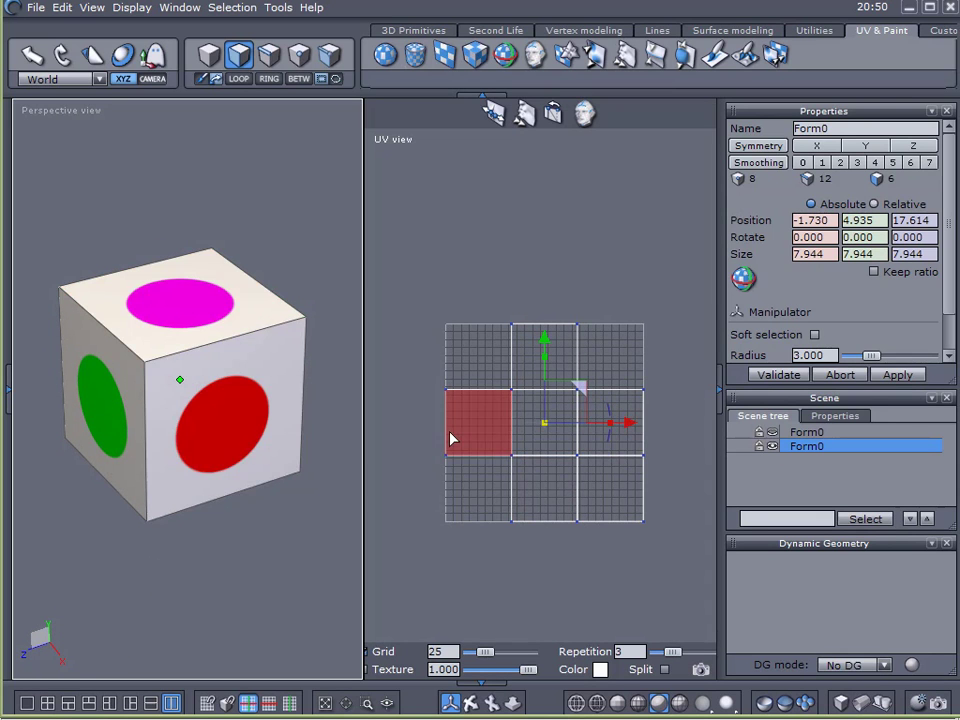